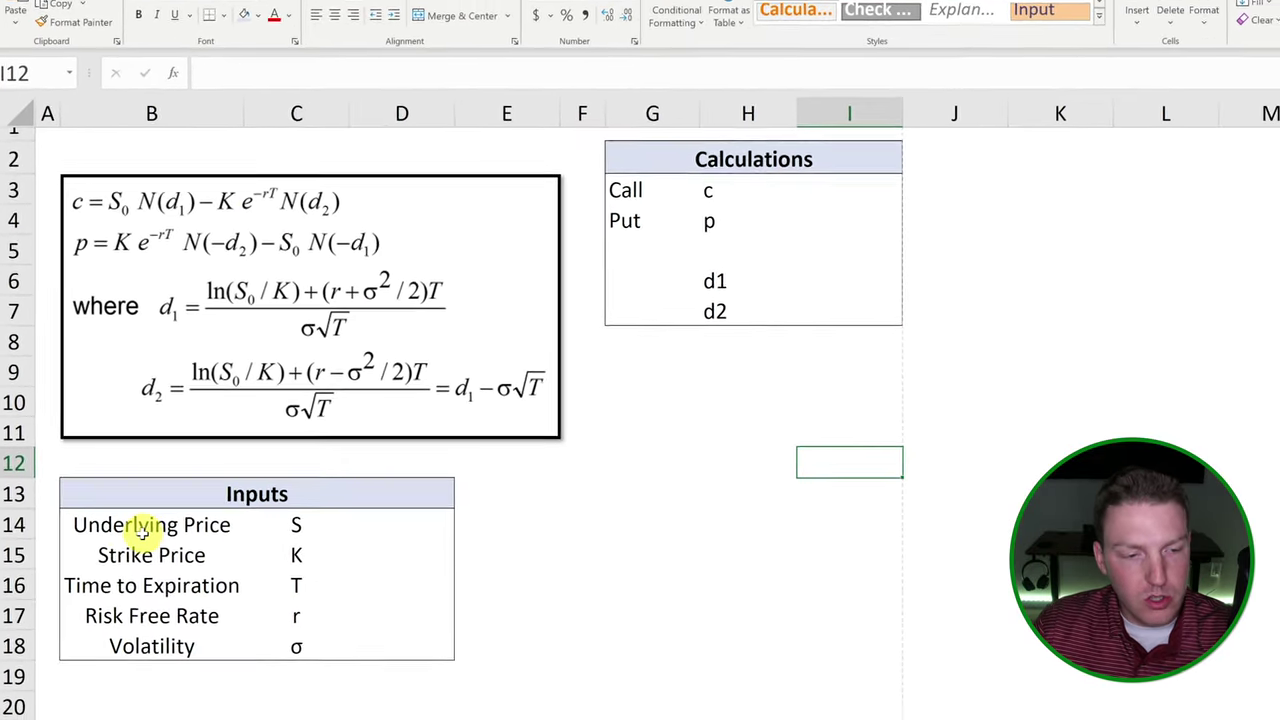
Enter the underlying price 42 and strike price 40 in the Inputs table.
{"action": "left_click_drag", "start_coordinate": [143, 535], "coordinate": [372, 626]}
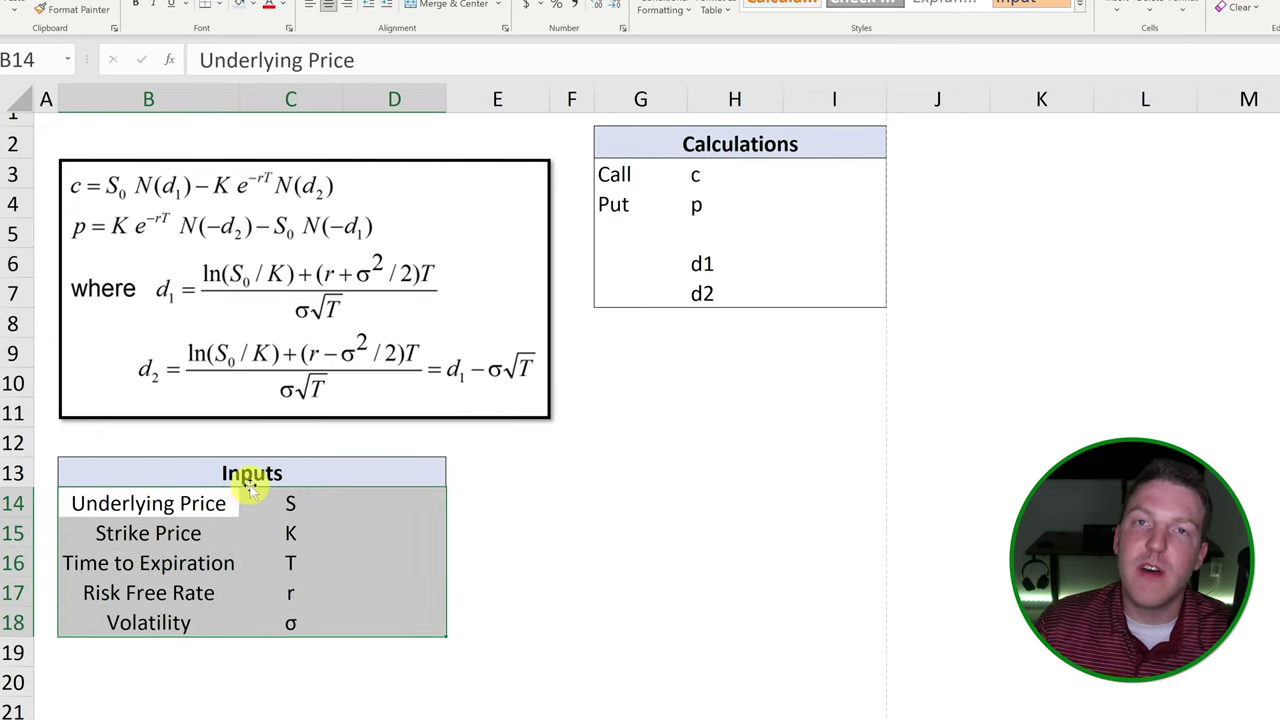
{"action": "left_click", "coordinate": [250, 485]}
{"action": "left_click_drag", "start_coordinate": [222, 503], "coordinate": [325, 507]}
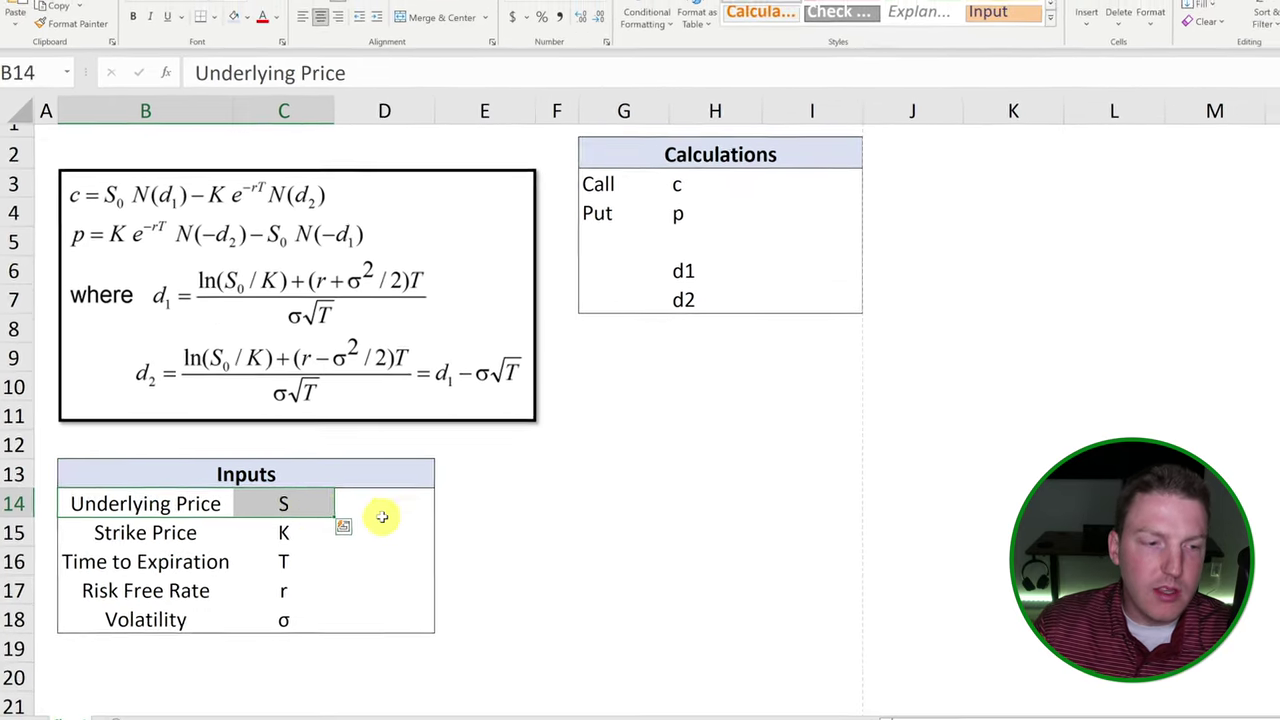
{"action": "left_click", "coordinate": [382, 510]}
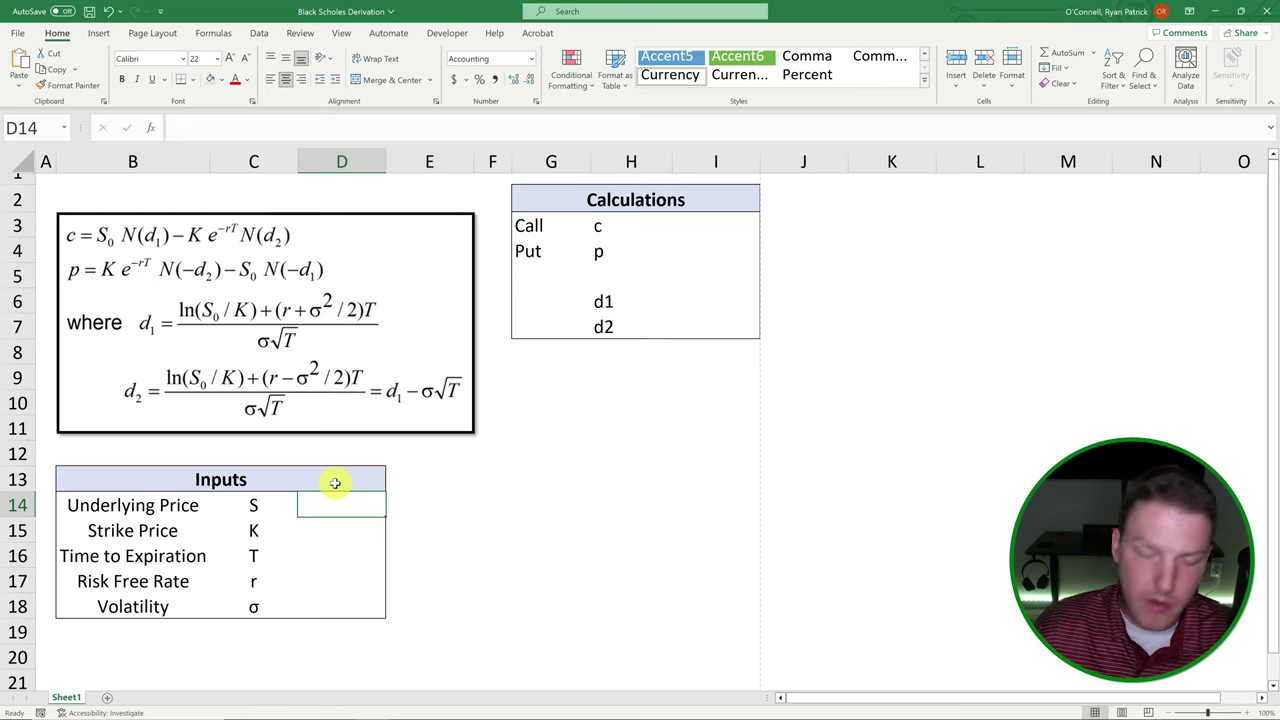
{"action": "type", "text": "42"}
{"action": "key", "text": "Return"}
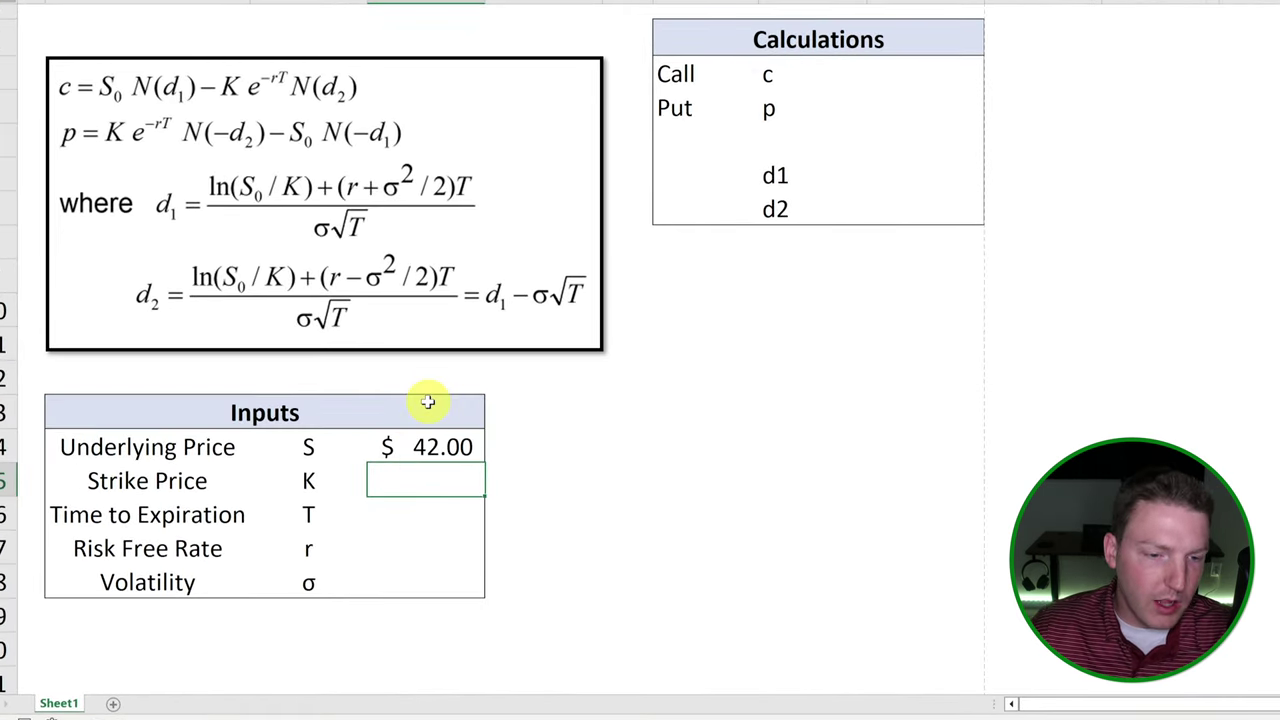
{"action": "left_click_drag", "start_coordinate": [139, 455], "coordinate": [432, 449]}
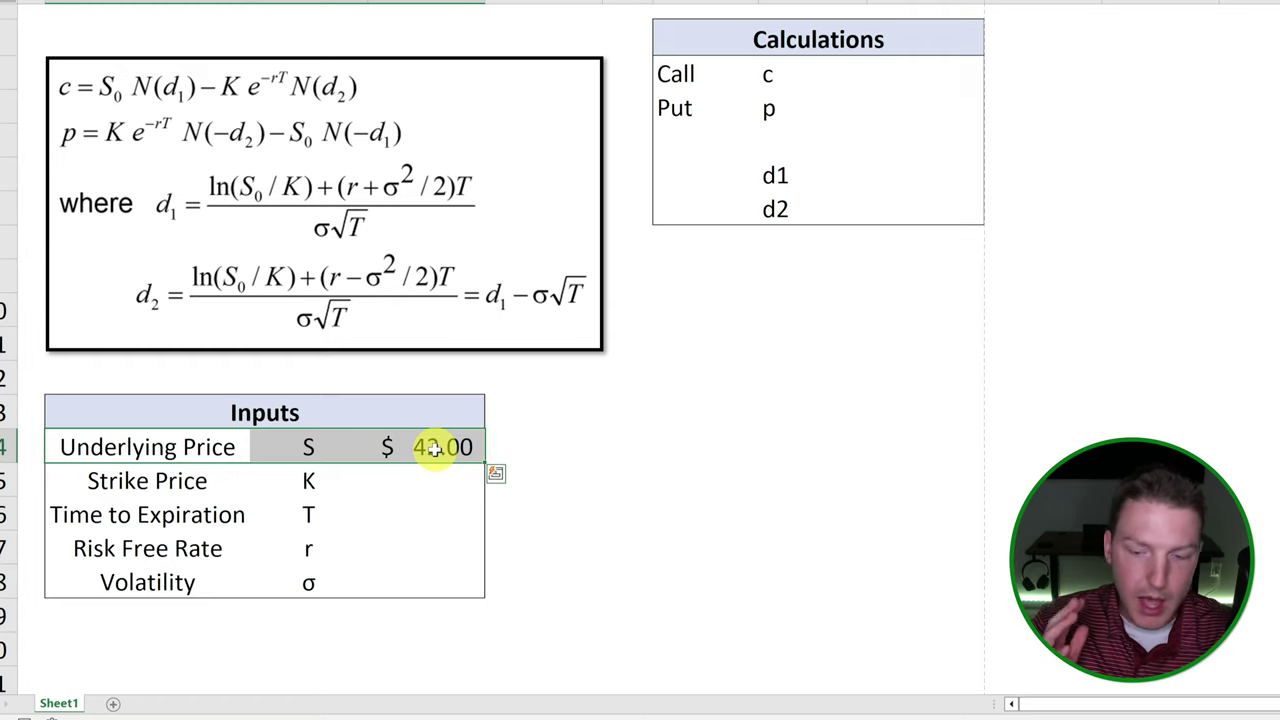
{"action": "left_click", "coordinate": [414, 480]}
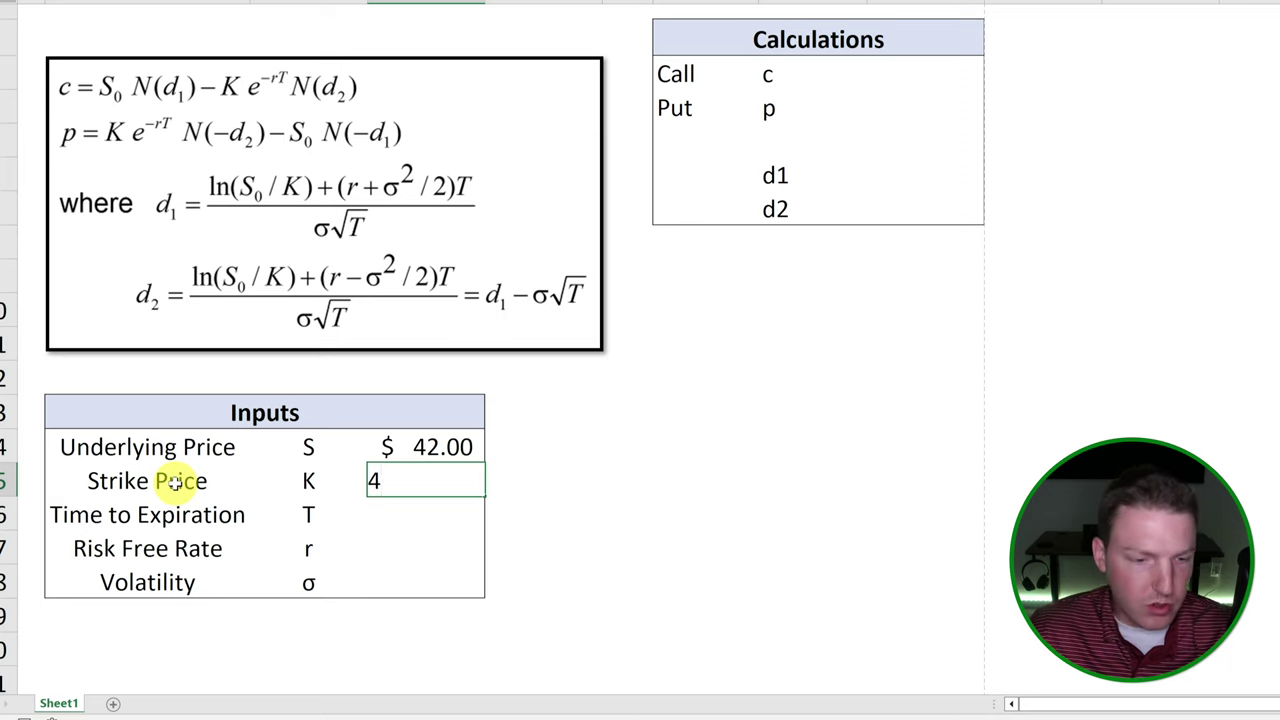
{"action": "type", "text": "40"}
{"action": "key", "text": "Return"}
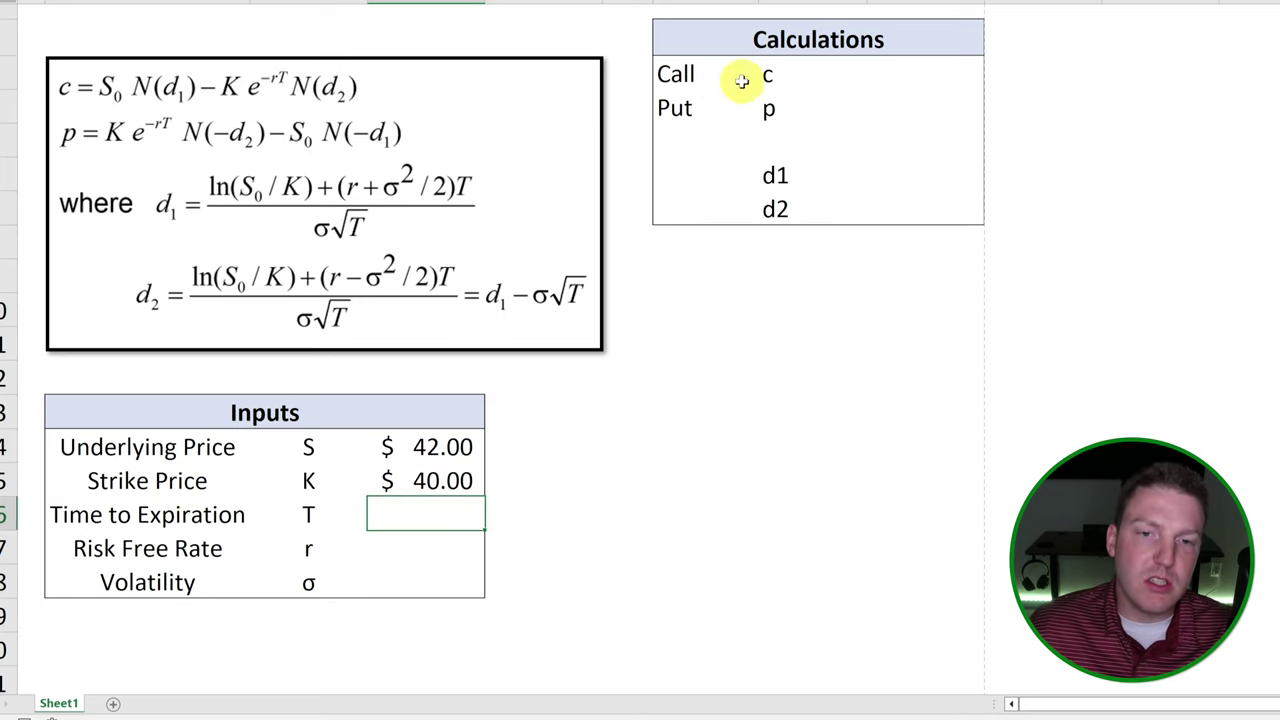
Enter 0.5 as the time to expiration.
{"action": "left_click_drag", "start_coordinate": [700, 80], "coordinate": [953, 79]}
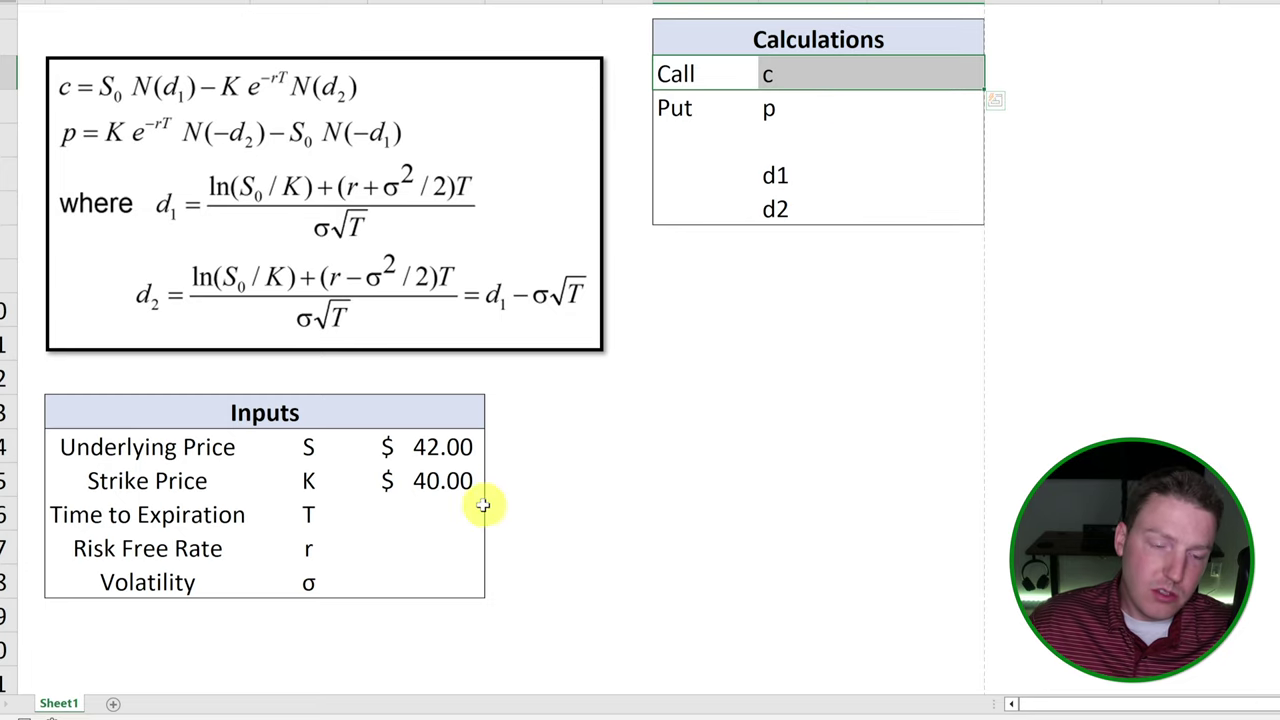
{"action": "left_click", "coordinate": [108, 449]}
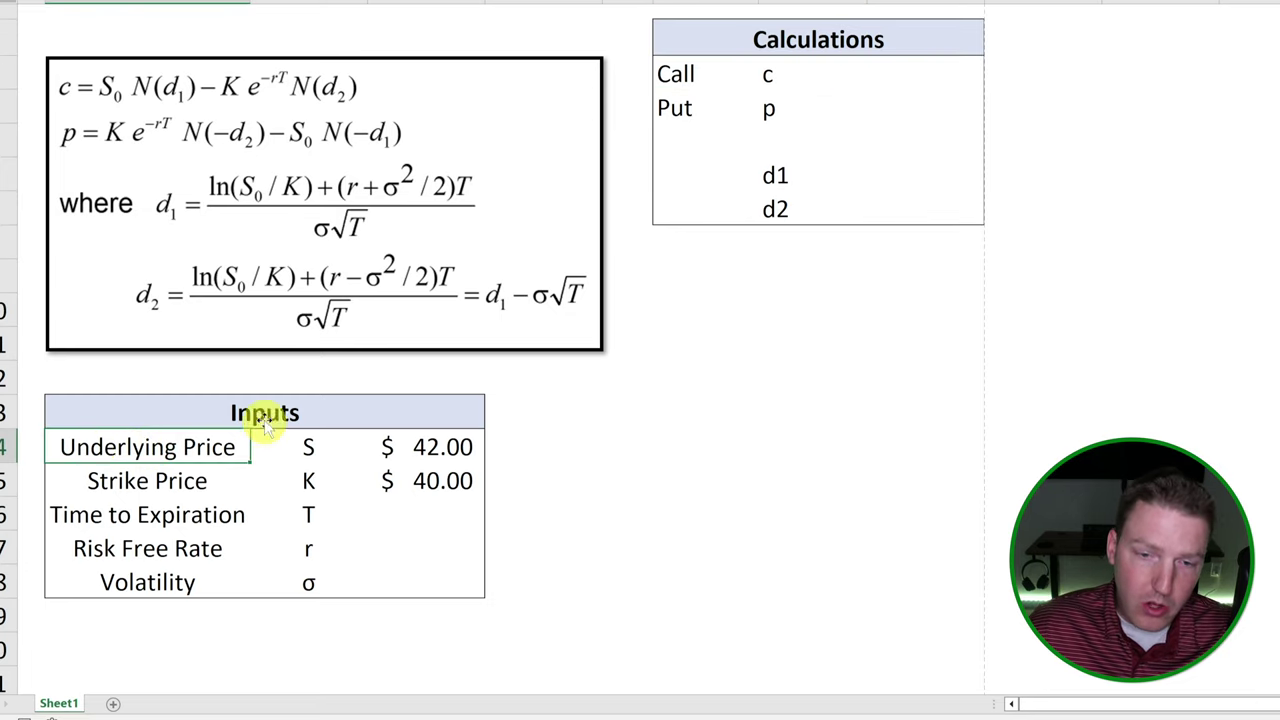
{"action": "left_click", "coordinate": [445, 480]}
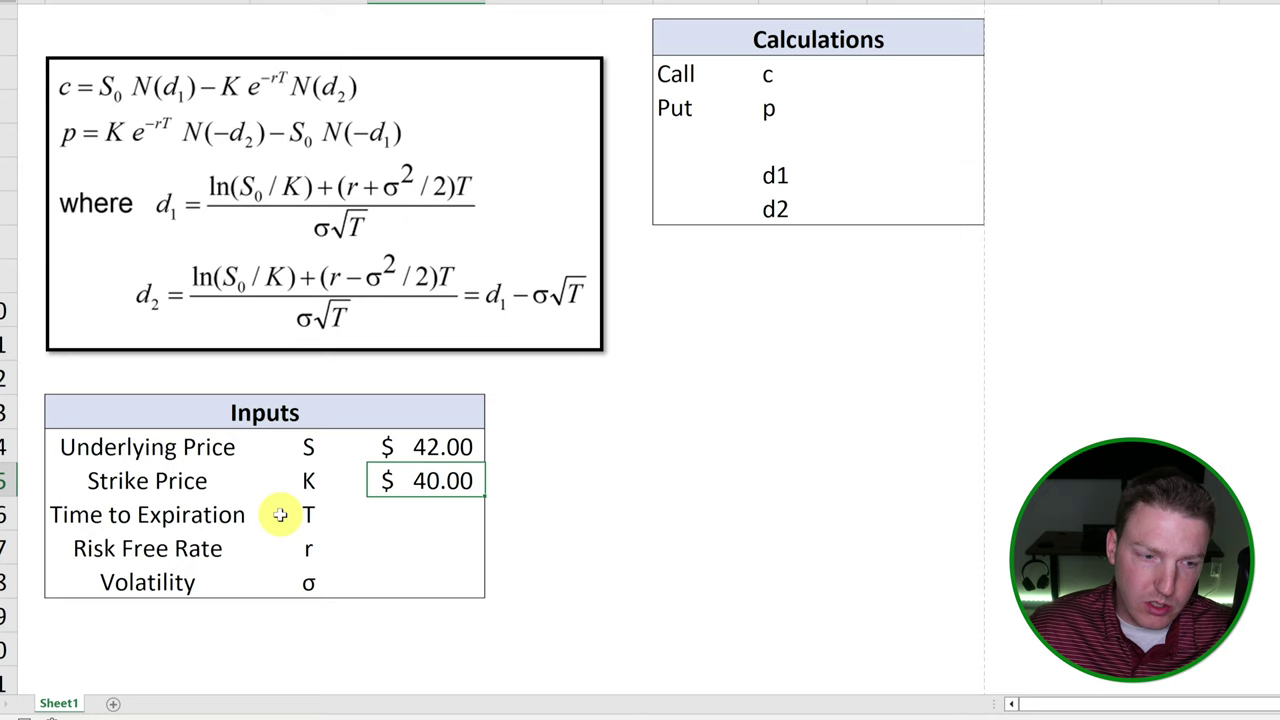
{"action": "left_click_drag", "start_coordinate": [308, 514], "coordinate": [418, 507]}
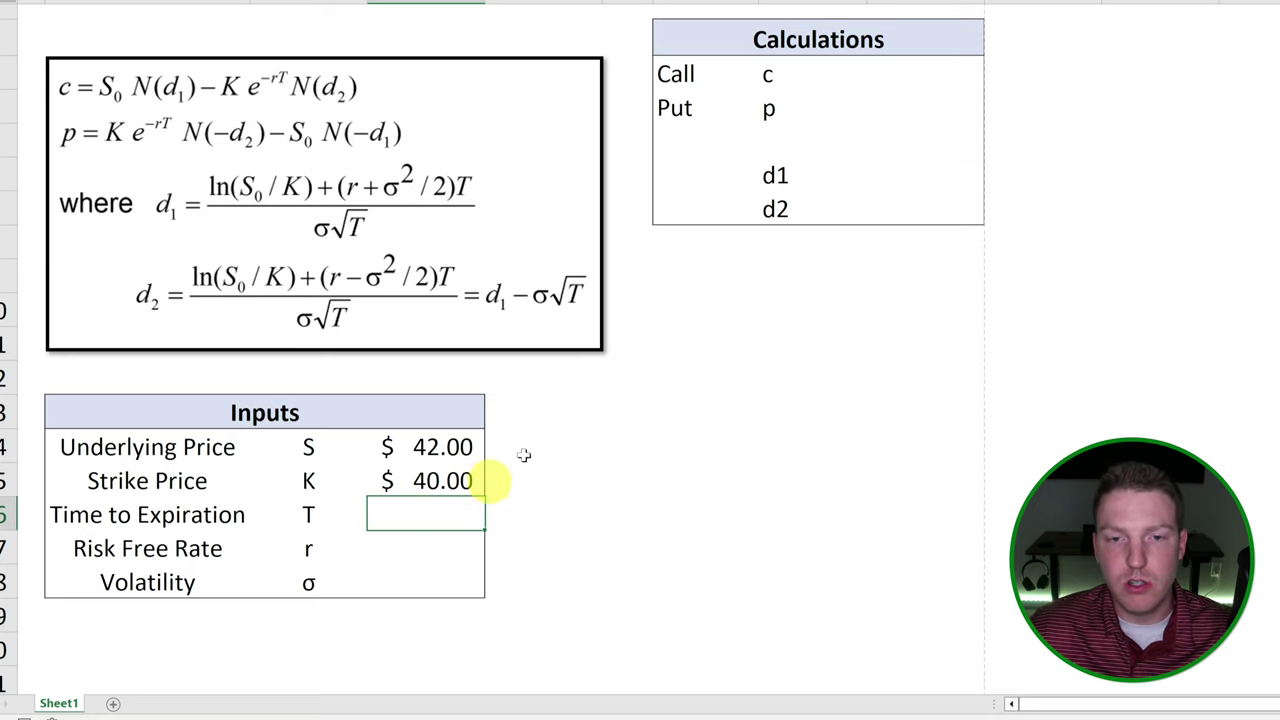
{"action": "left_click", "coordinate": [702, 108]}
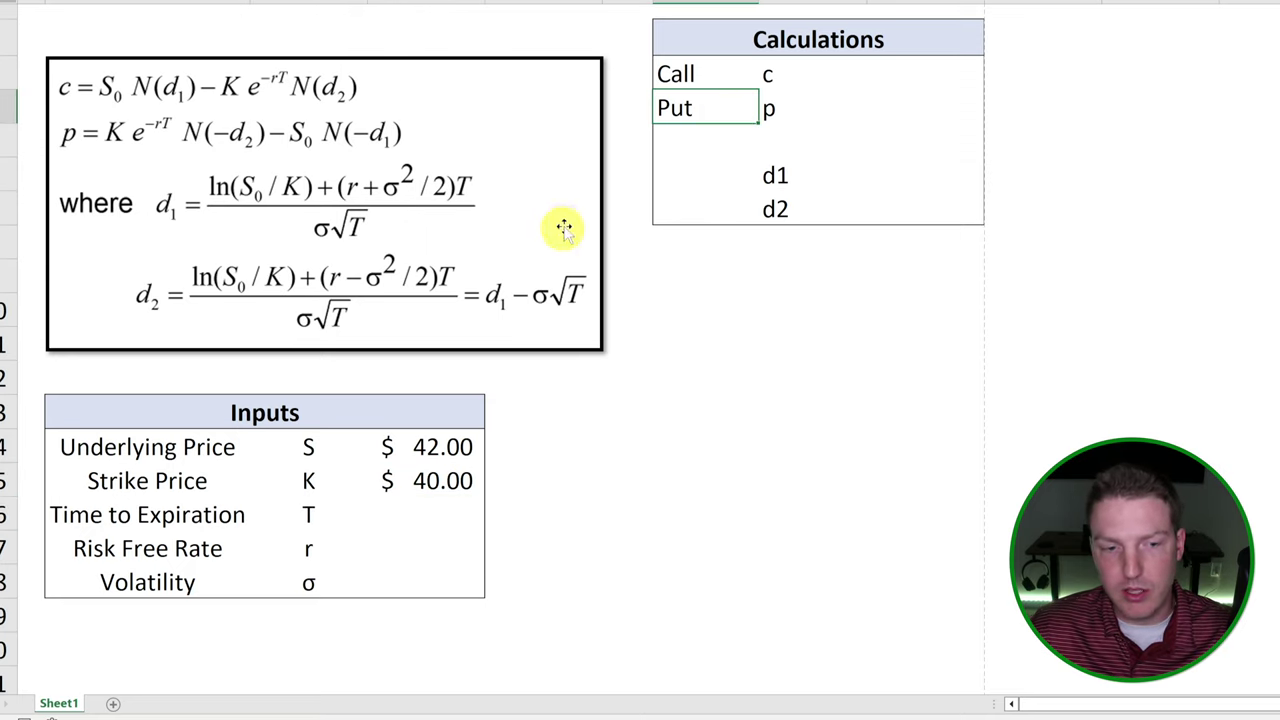
{"action": "left_click", "coordinate": [409, 514]}
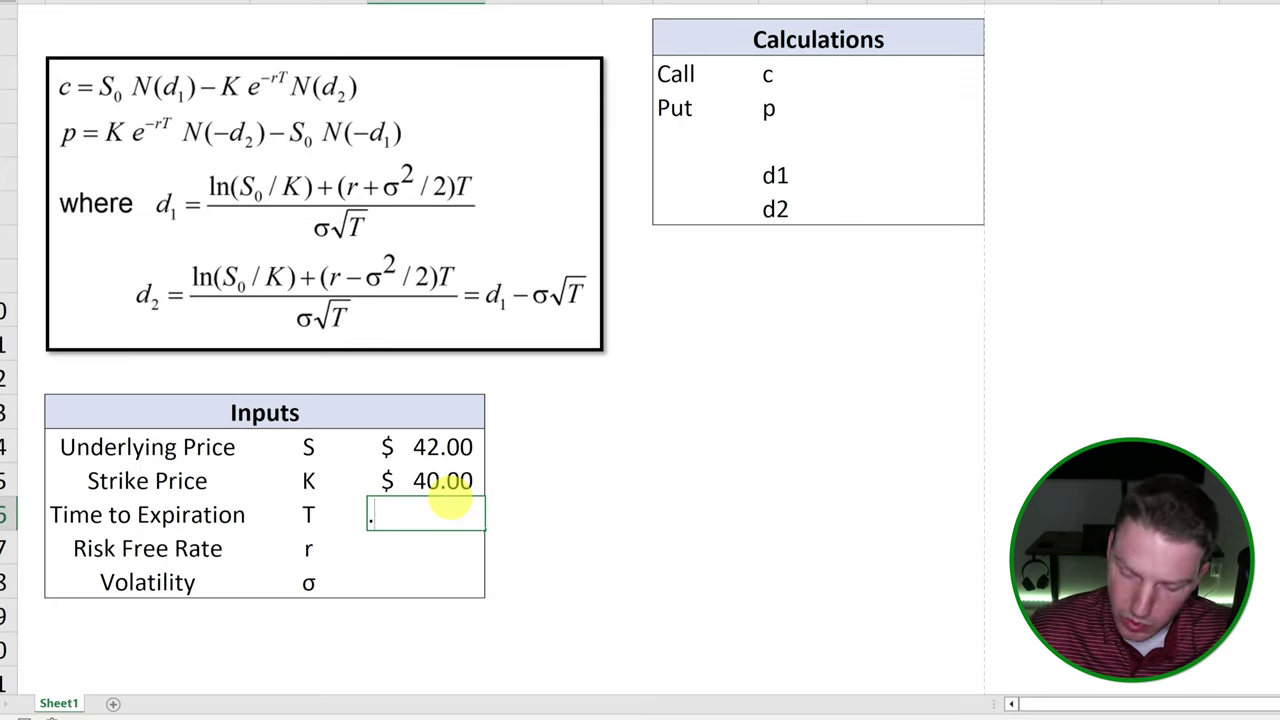
{"action": "type", "text": ".5"}
{"action": "key", "text": "Return"}
{"action": "left_click", "coordinate": [425, 514]}
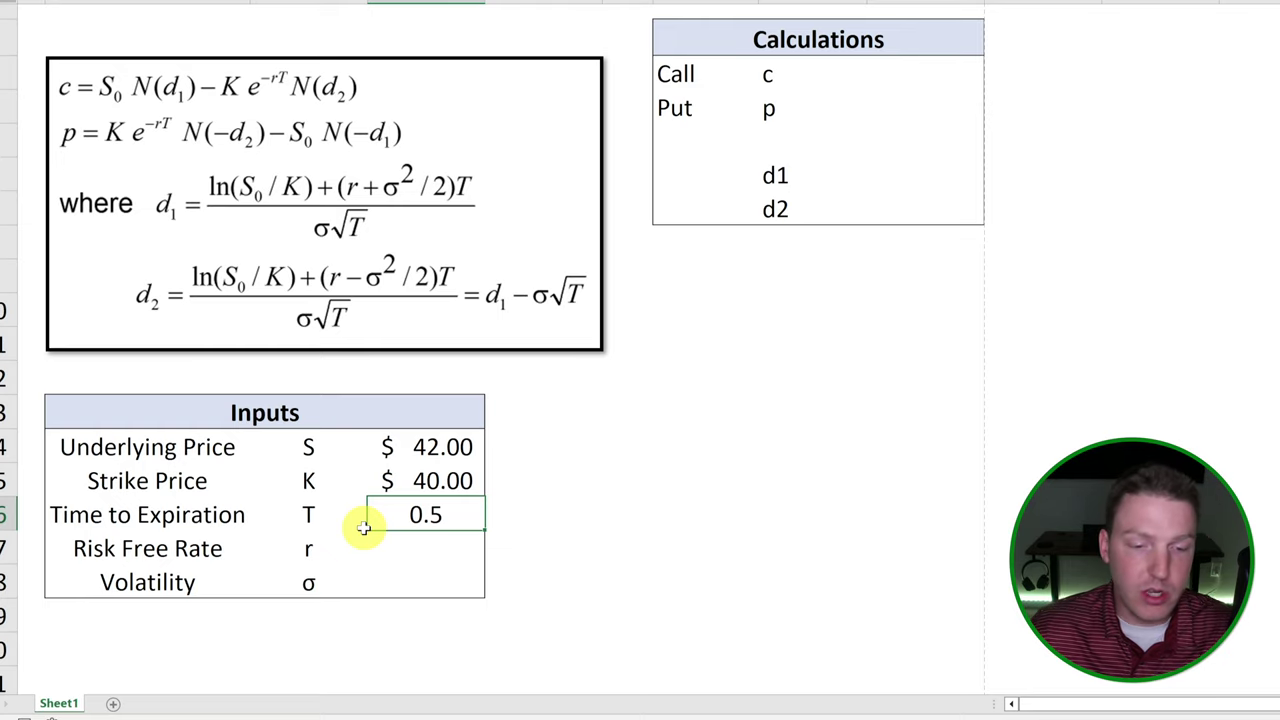
Enter the risk-free rate 0.1 and the volatility 0.2.
{"action": "left_click", "coordinate": [443, 546]}
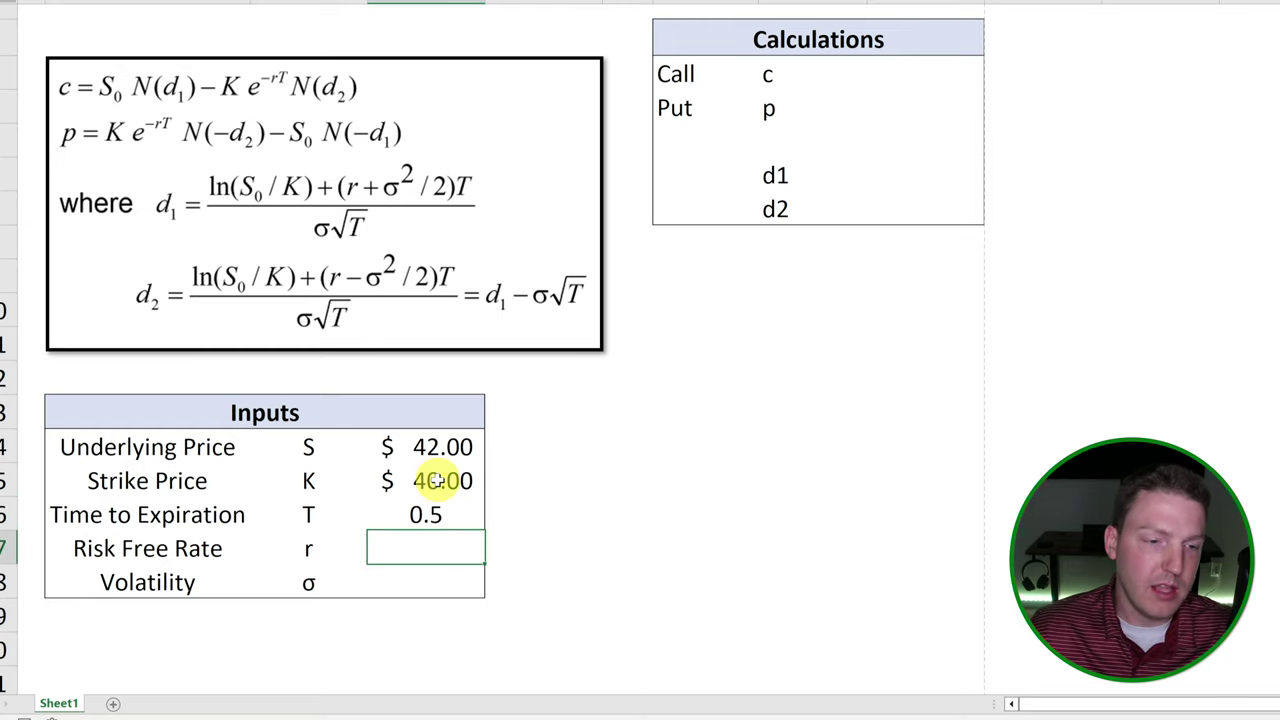
{"action": "left_click_drag", "start_coordinate": [437, 481], "coordinate": [125, 468]}
{"action": "left_click", "coordinate": [697, 492]}
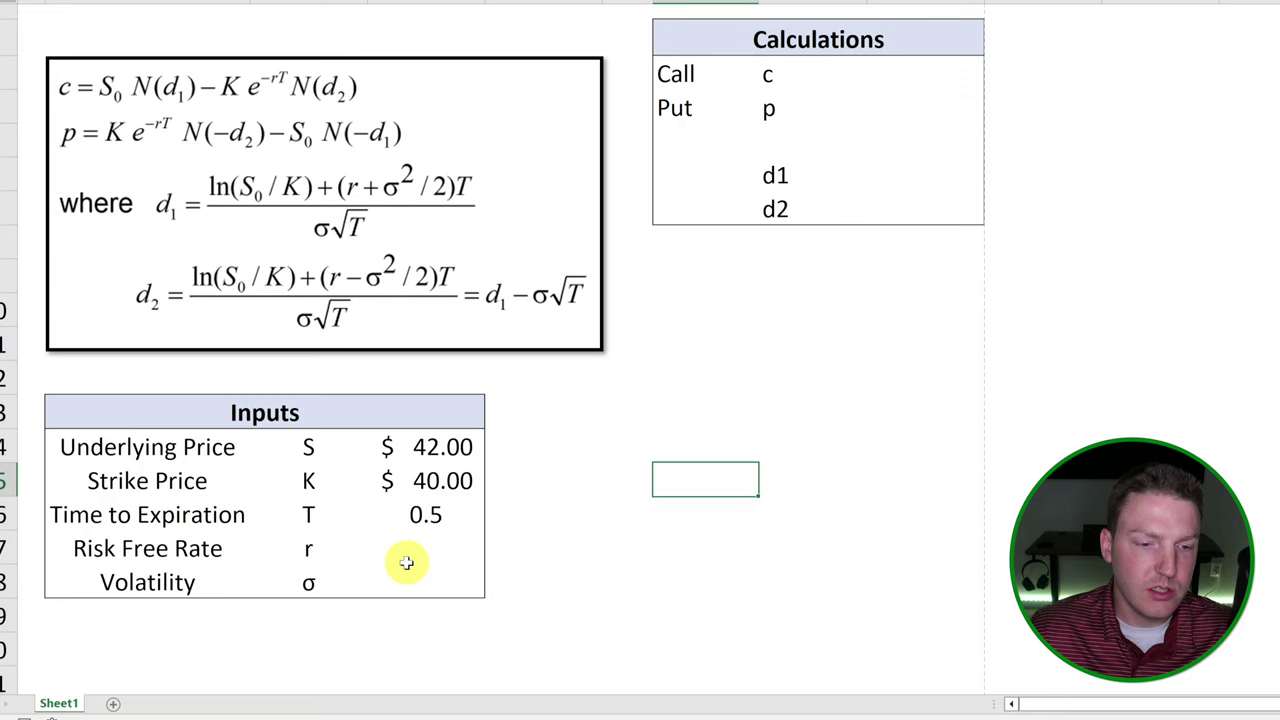
{"action": "left_click", "coordinate": [408, 548]}
{"action": "left_click", "coordinate": [140, 548]}
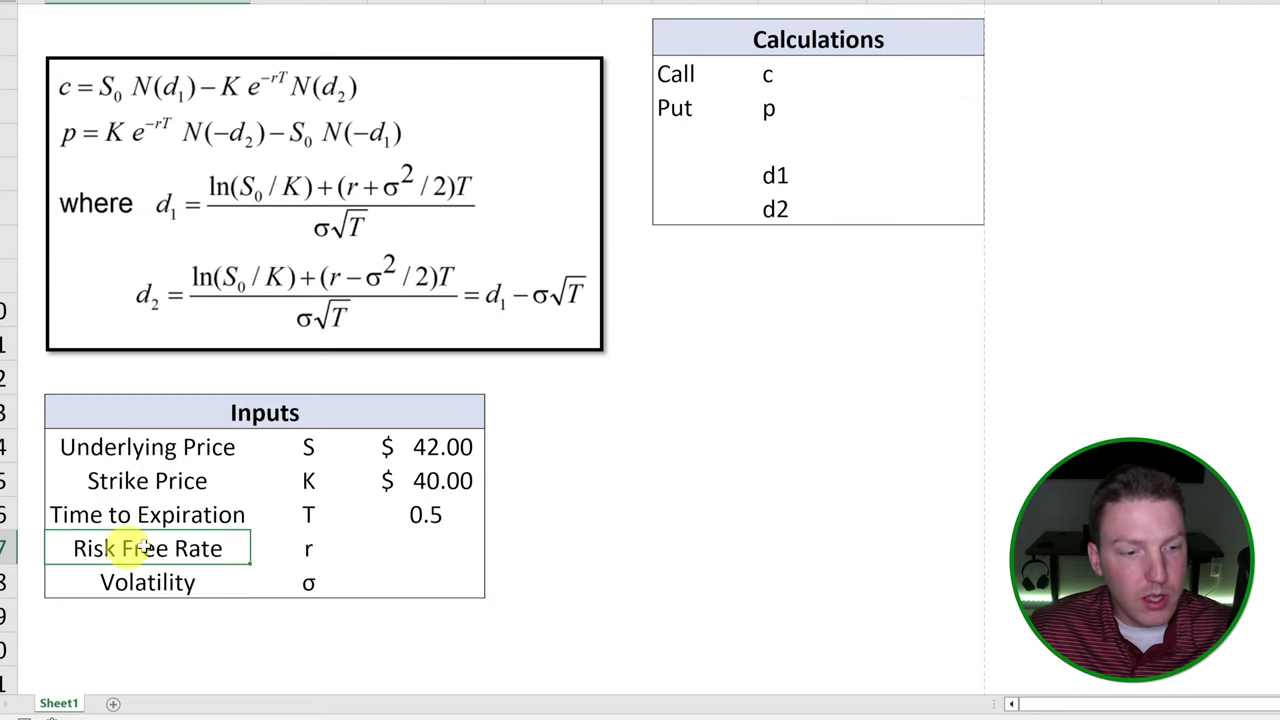
{"action": "left_click_drag", "start_coordinate": [140, 548], "coordinate": [470, 546]}
{"action": "left_click", "coordinate": [445, 545]}
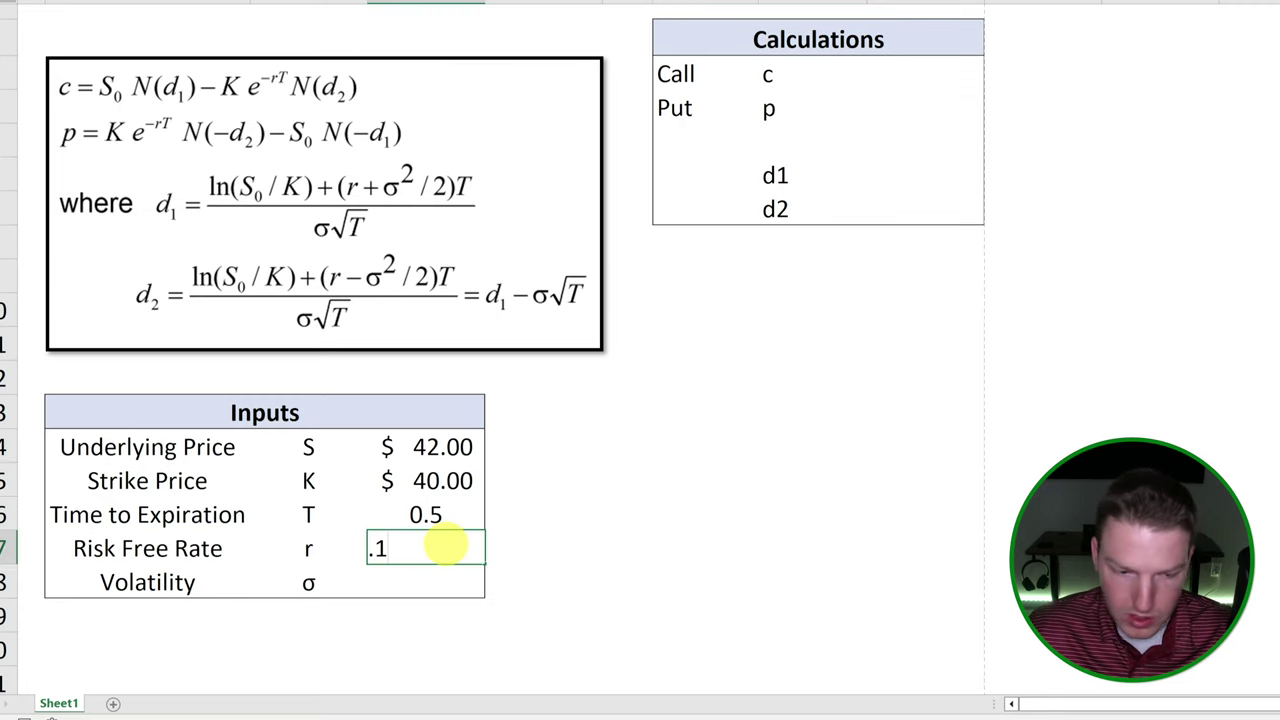
{"action": "key", "text": "Return"}
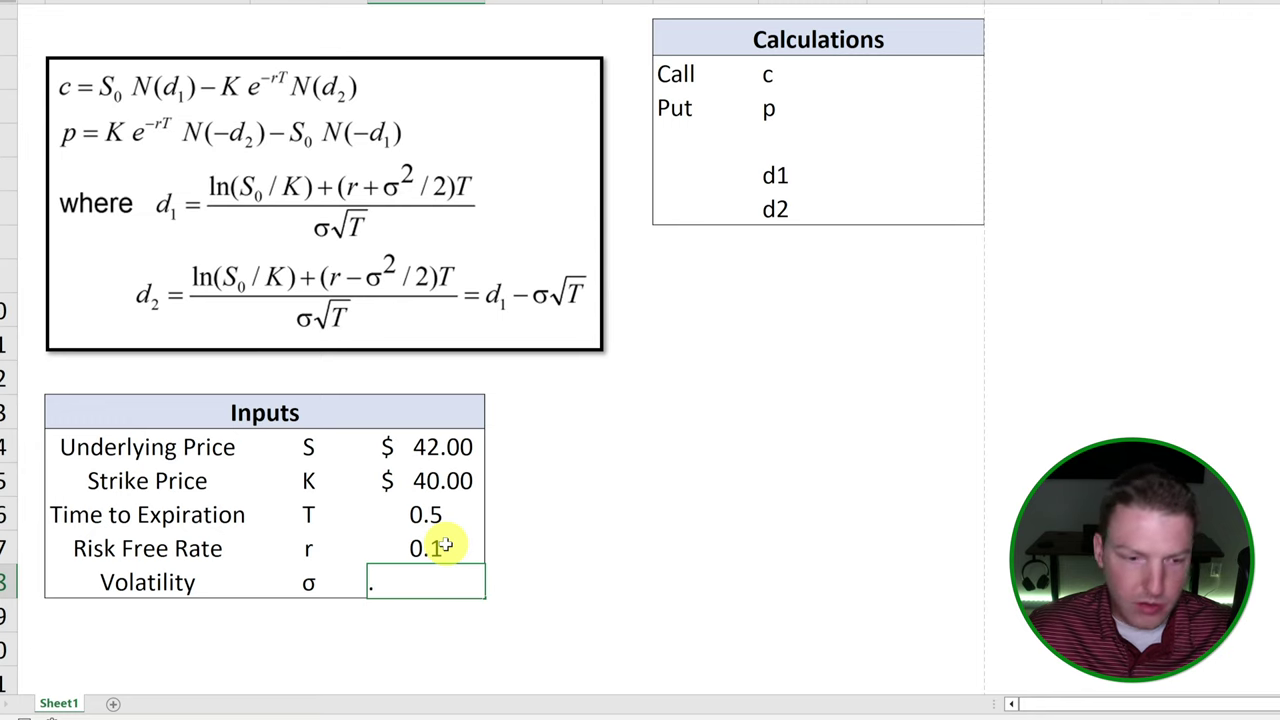
{"action": "type", "text": ".2"}
{"action": "key", "text": "Return"}
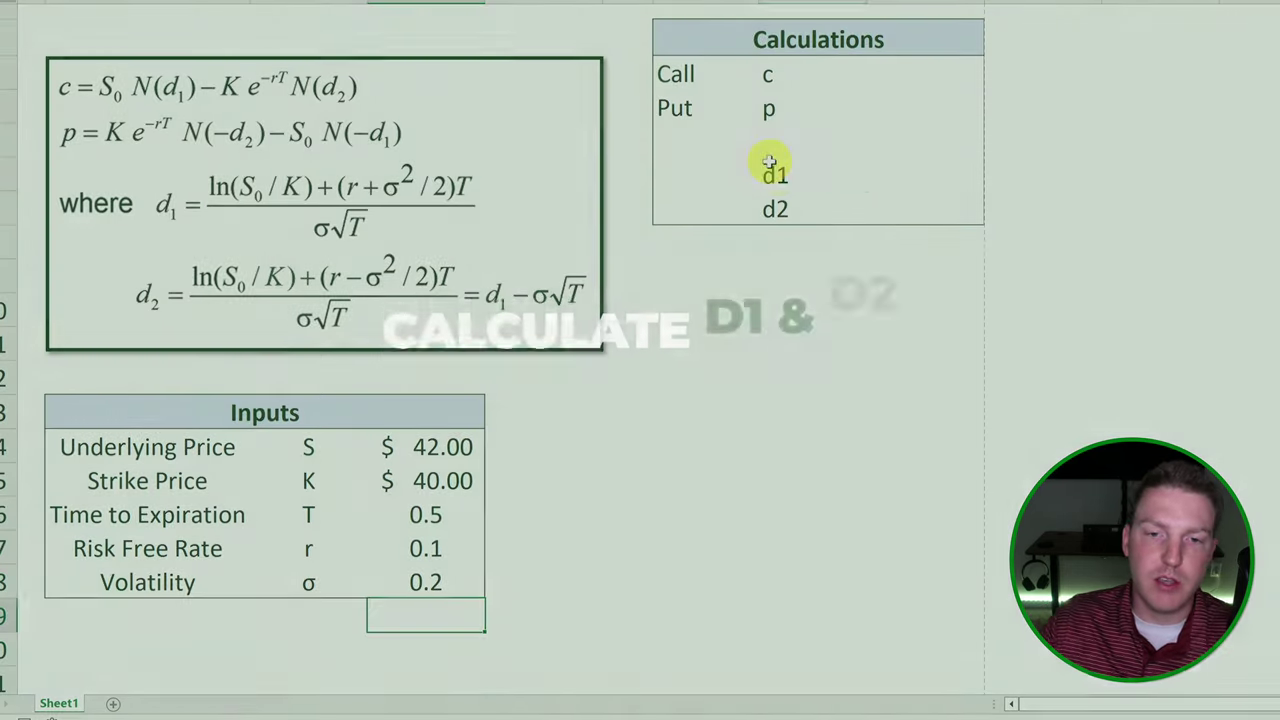
Define the name S for the $42.00 underlying price cell.
{"action": "left_click_drag", "start_coordinate": [800, 176], "coordinate": [957, 206]}
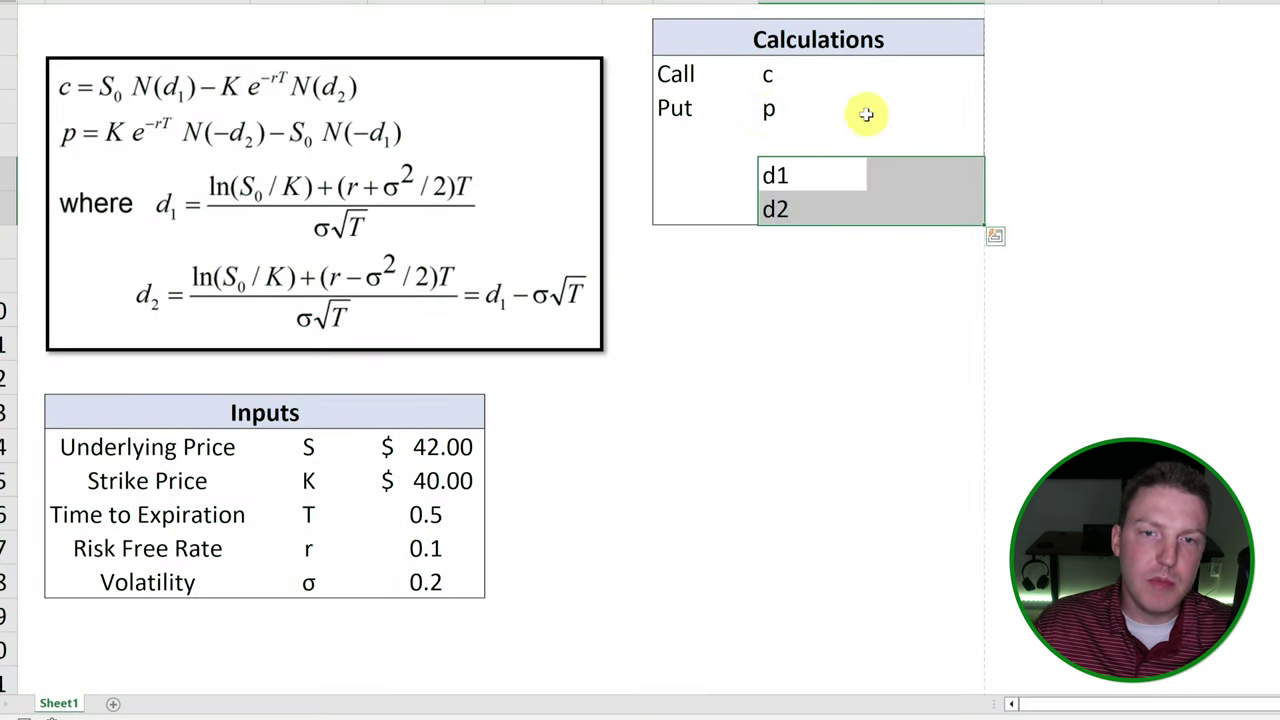
{"action": "left_click_drag", "start_coordinate": [770, 75], "coordinate": [953, 76]}
{"action": "left_click_drag", "start_coordinate": [770, 108], "coordinate": [953, 108]}
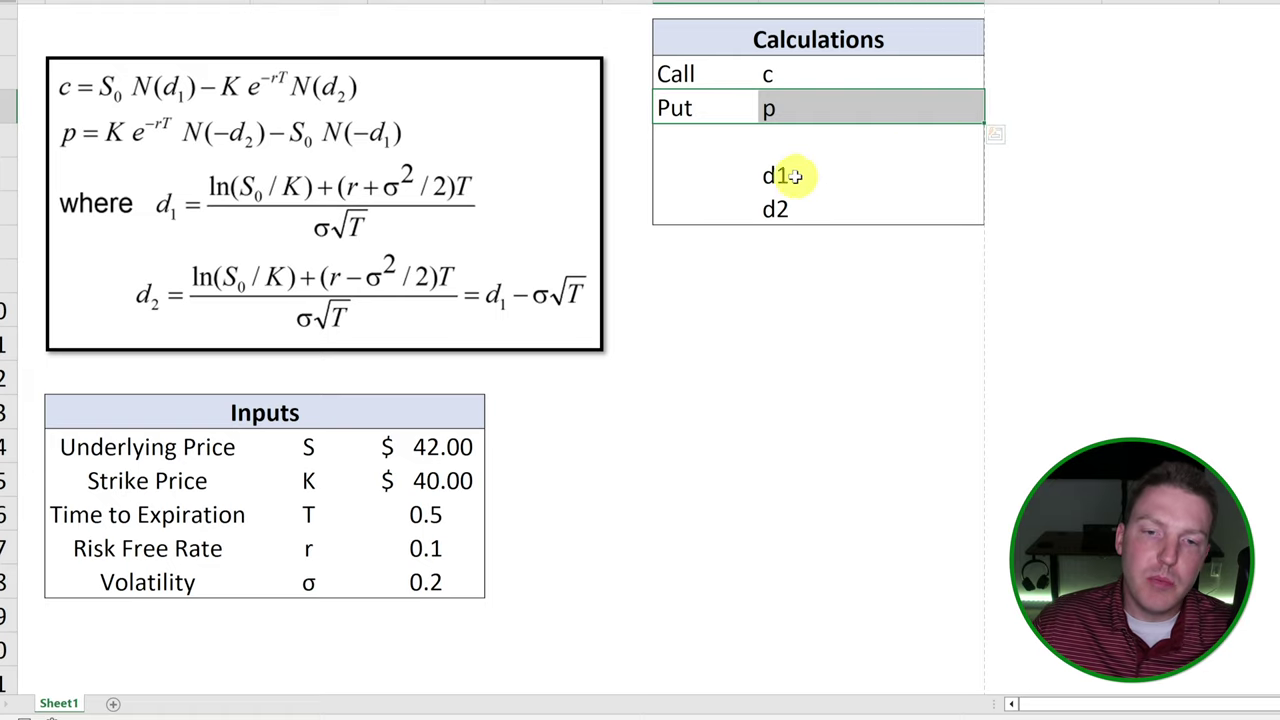
{"action": "left_click_drag", "start_coordinate": [797, 175], "coordinate": [797, 200]}
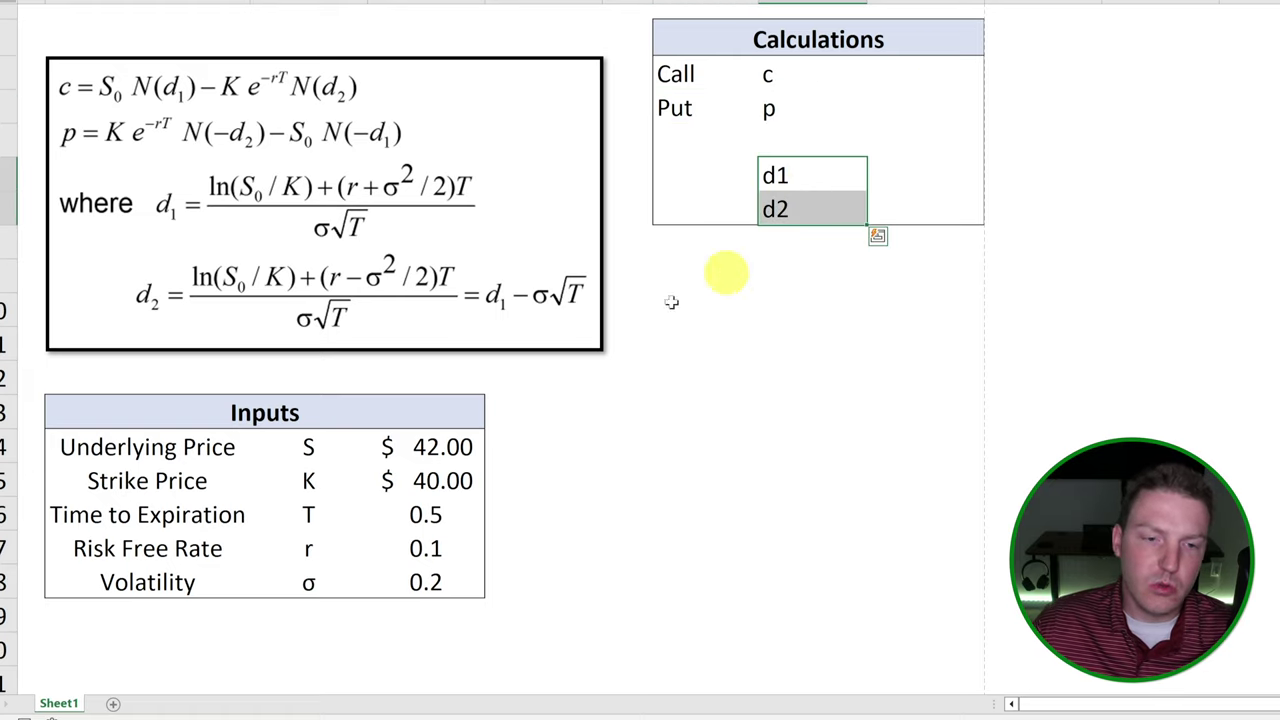
{"action": "left_click", "coordinate": [620, 444]}
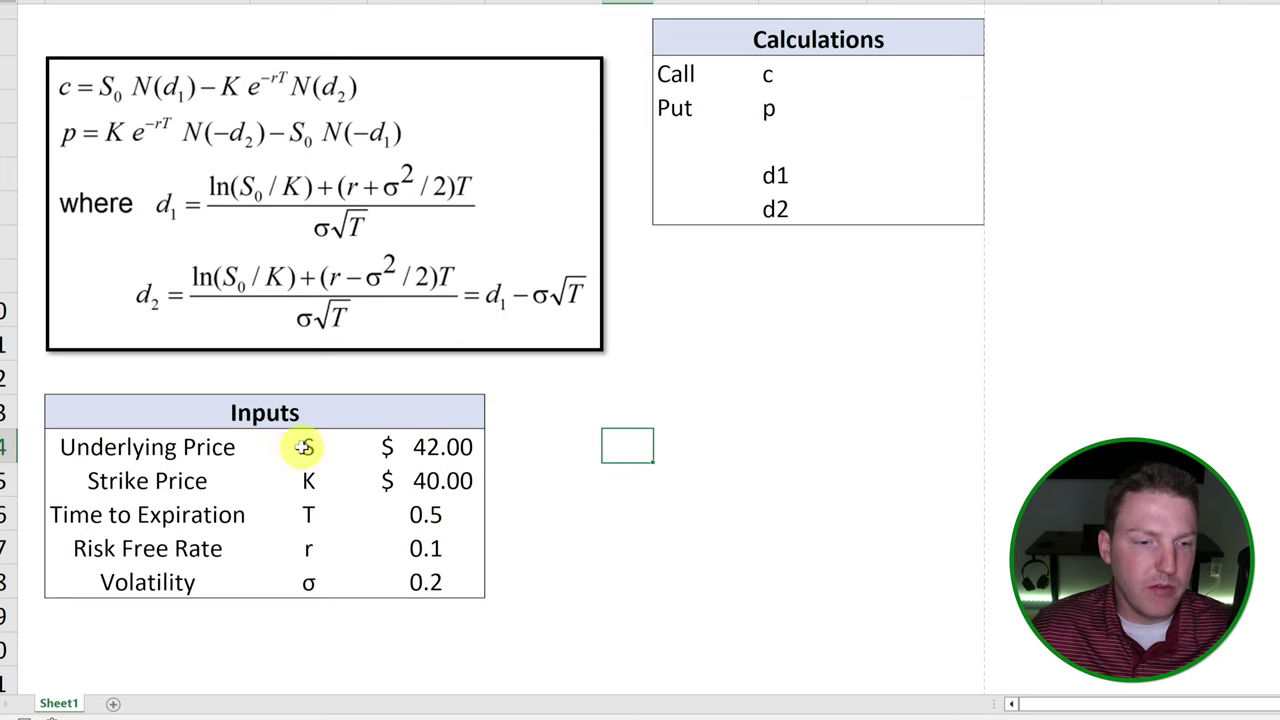
{"action": "left_click_drag", "start_coordinate": [309, 447], "coordinate": [309, 583]}
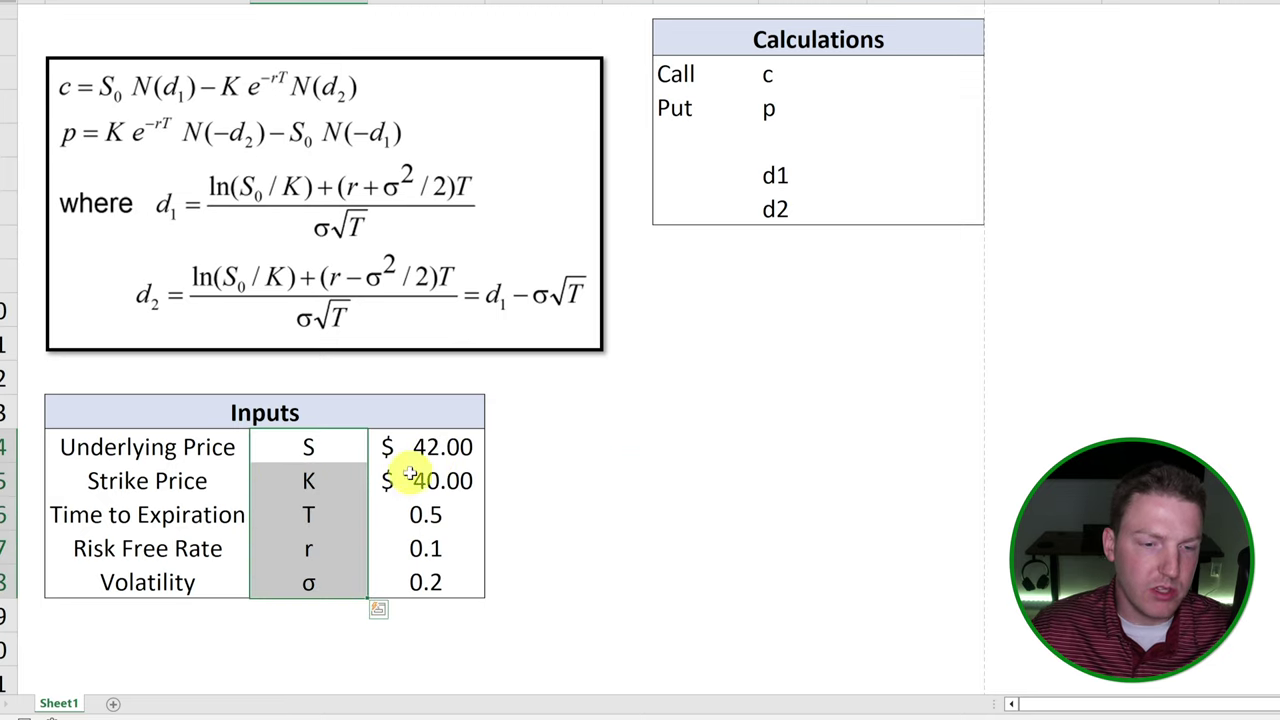
{"action": "left_click", "coordinate": [440, 448]}
{"action": "right_click", "coordinate": [440, 448]}
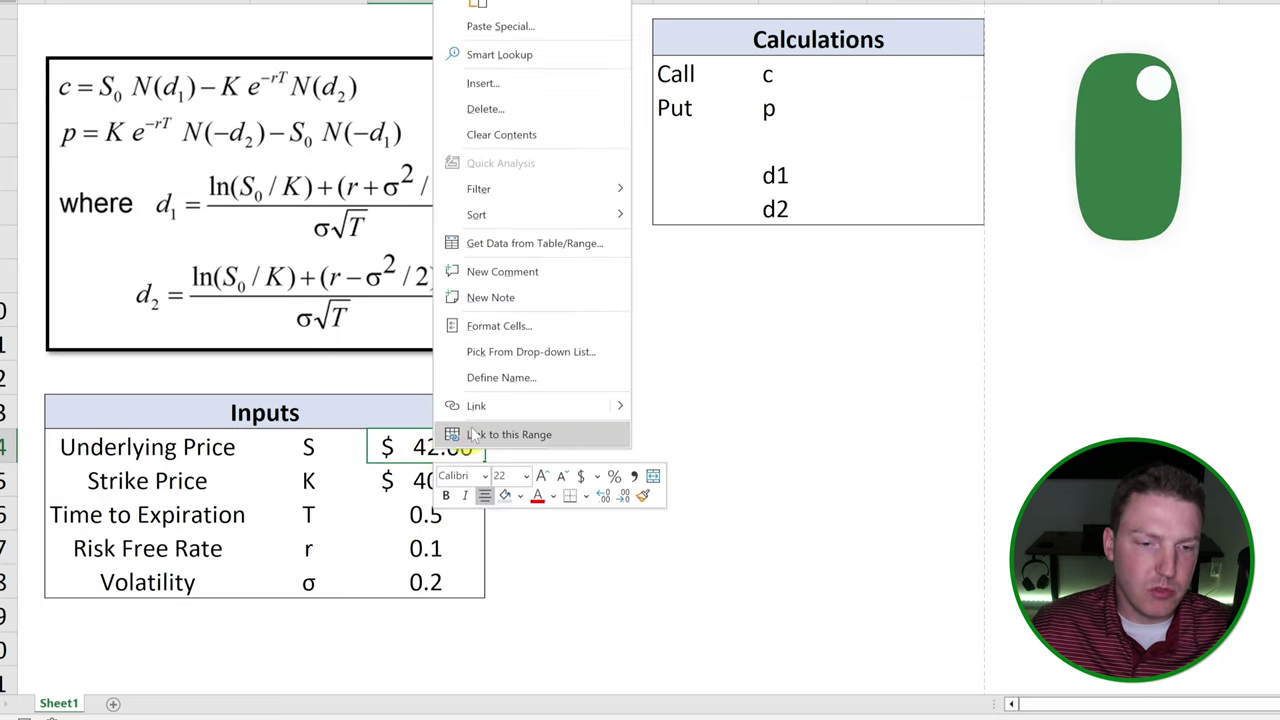
{"action": "left_click", "coordinate": [505, 371]}
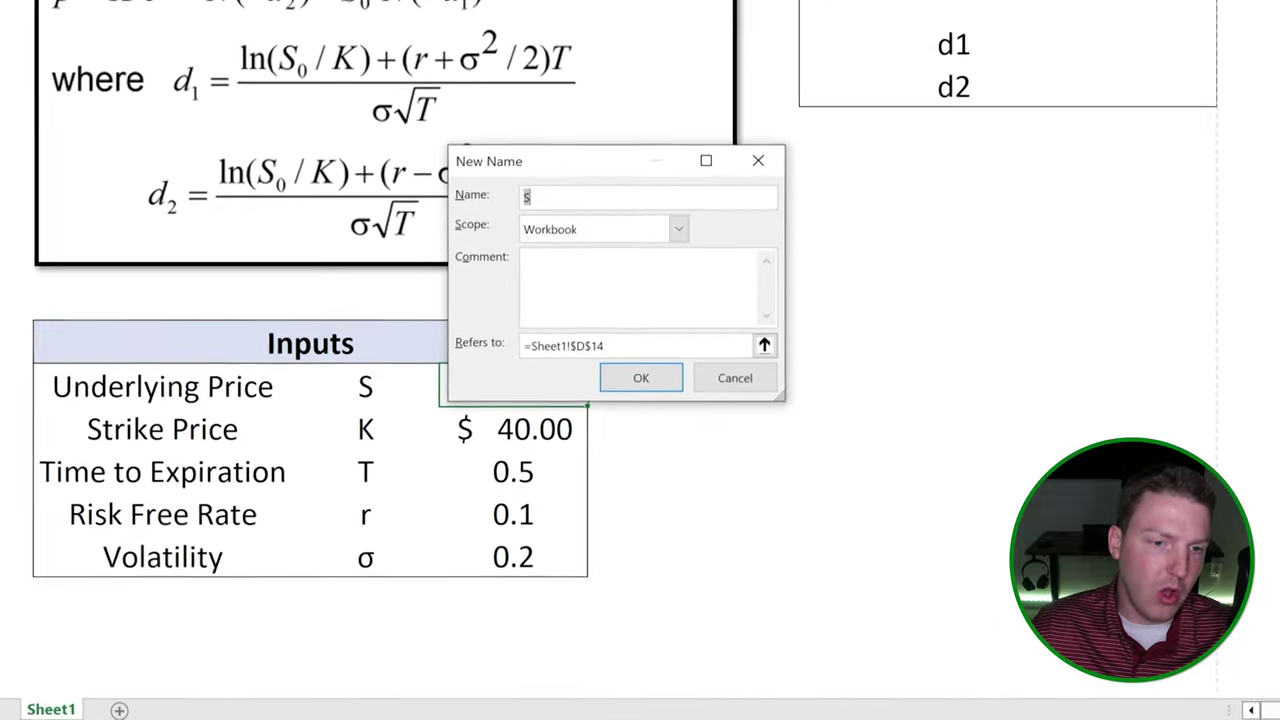
{"action": "left_click", "coordinate": [673, 360]}
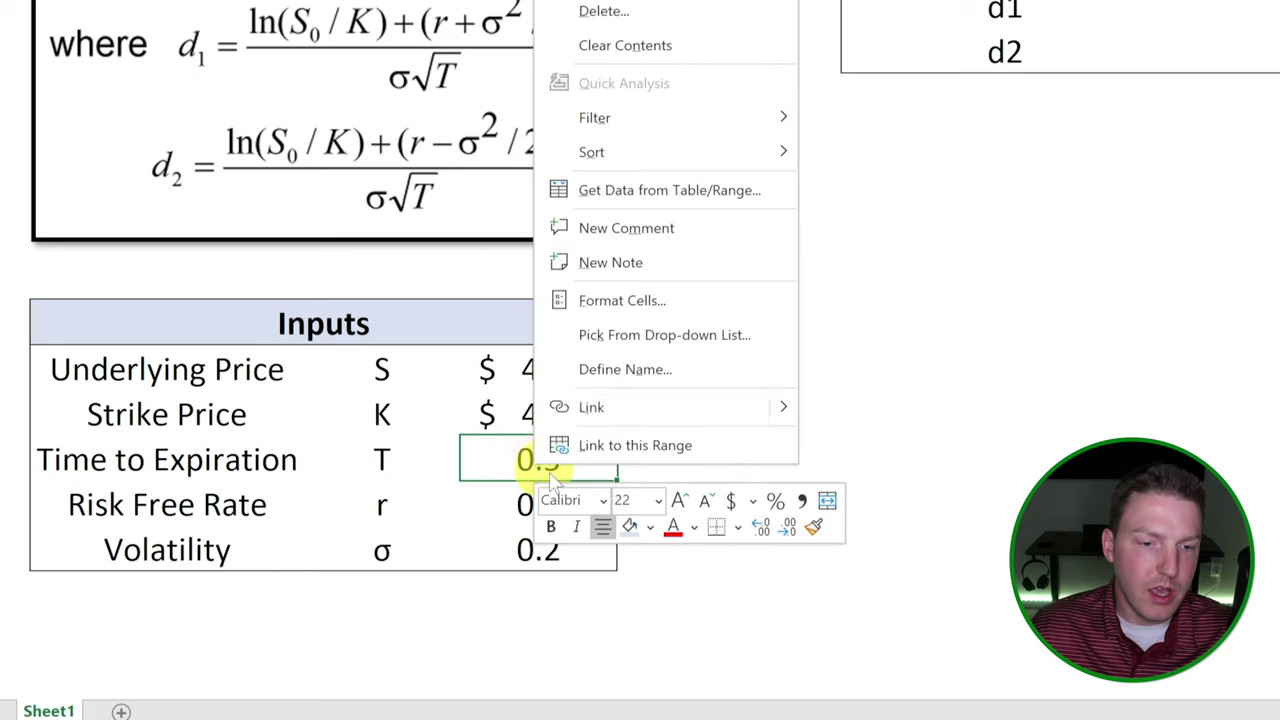
Define the names T, r and σ for the time, rate and volatility cells.
{"action": "left_click", "coordinate": [627, 372]}
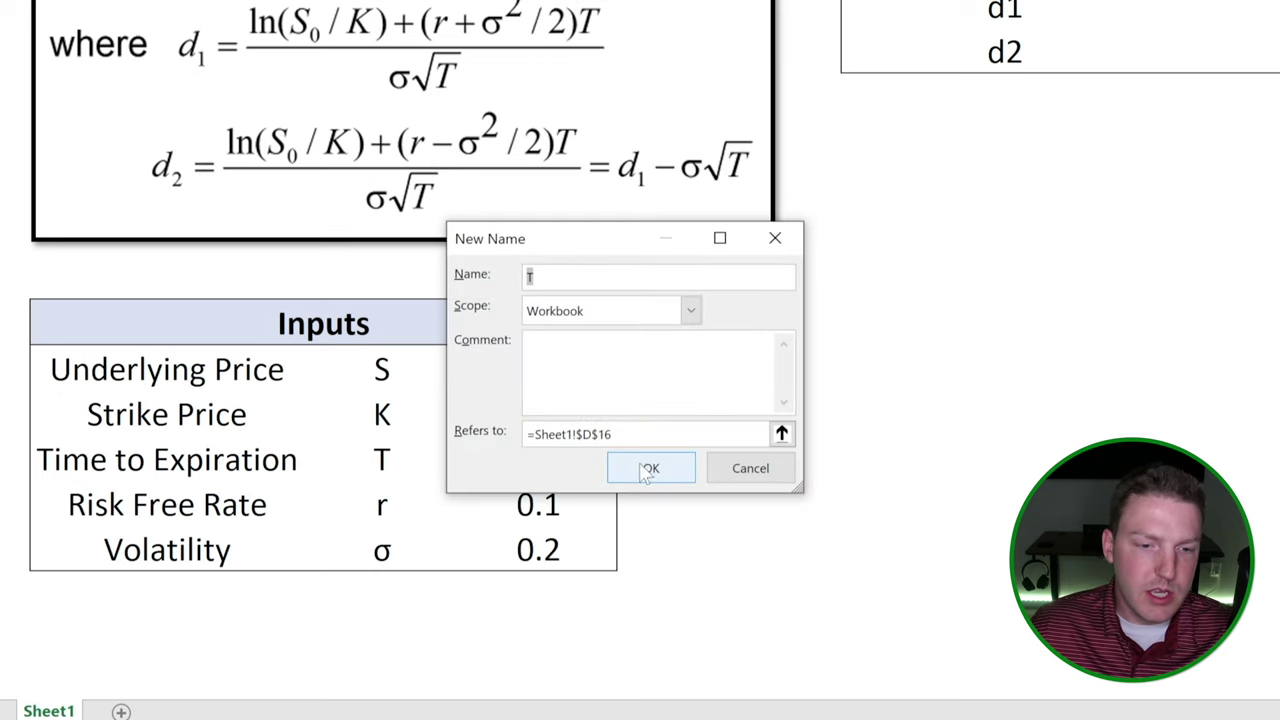
{"action": "left_click", "coordinate": [651, 466]}
{"action": "right_click", "coordinate": [585, 512]}
{"action": "left_click", "coordinate": [637, 416]}
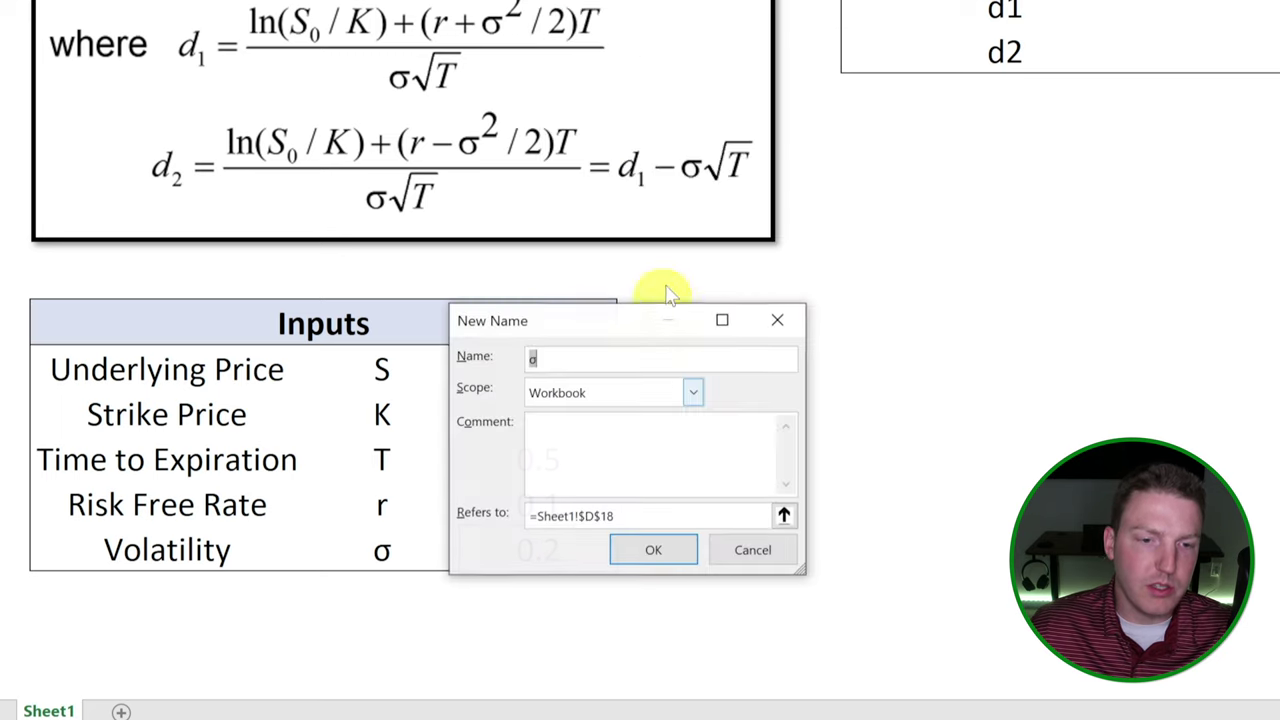
{"action": "left_click", "coordinate": [666, 547]}
{"action": "left_click", "coordinate": [1190, 10]}
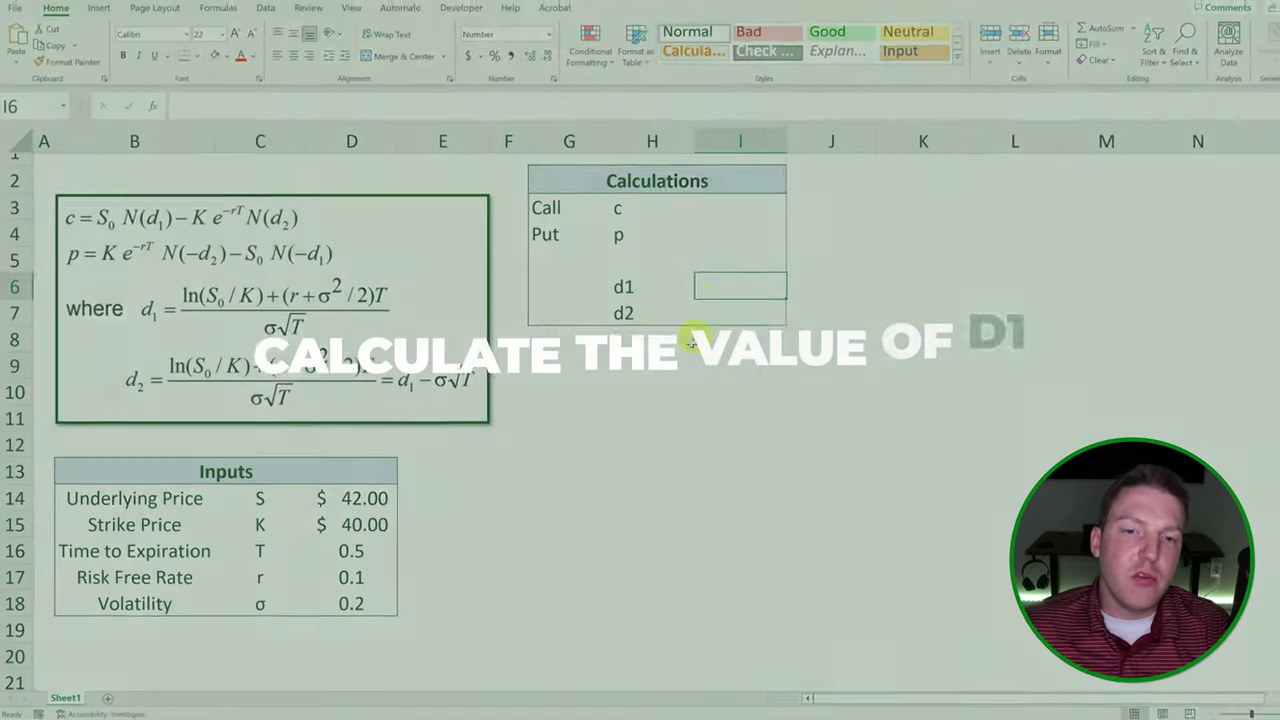
Start the d1 formula in I6 with the numerator =(LN(S/K)+(r+σ^2/2)*T).
{"action": "left_click_drag", "start_coordinate": [672, 285], "coordinate": [718, 282]}
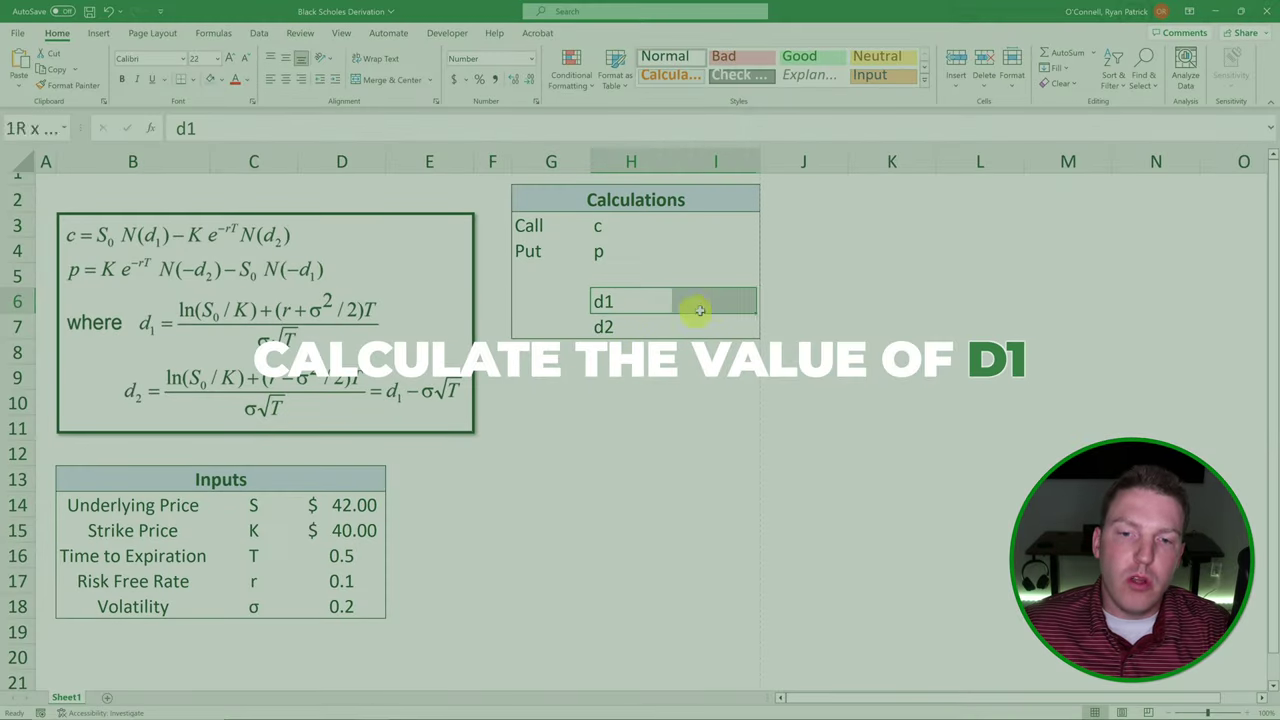
{"action": "left_click", "coordinate": [742, 285]}
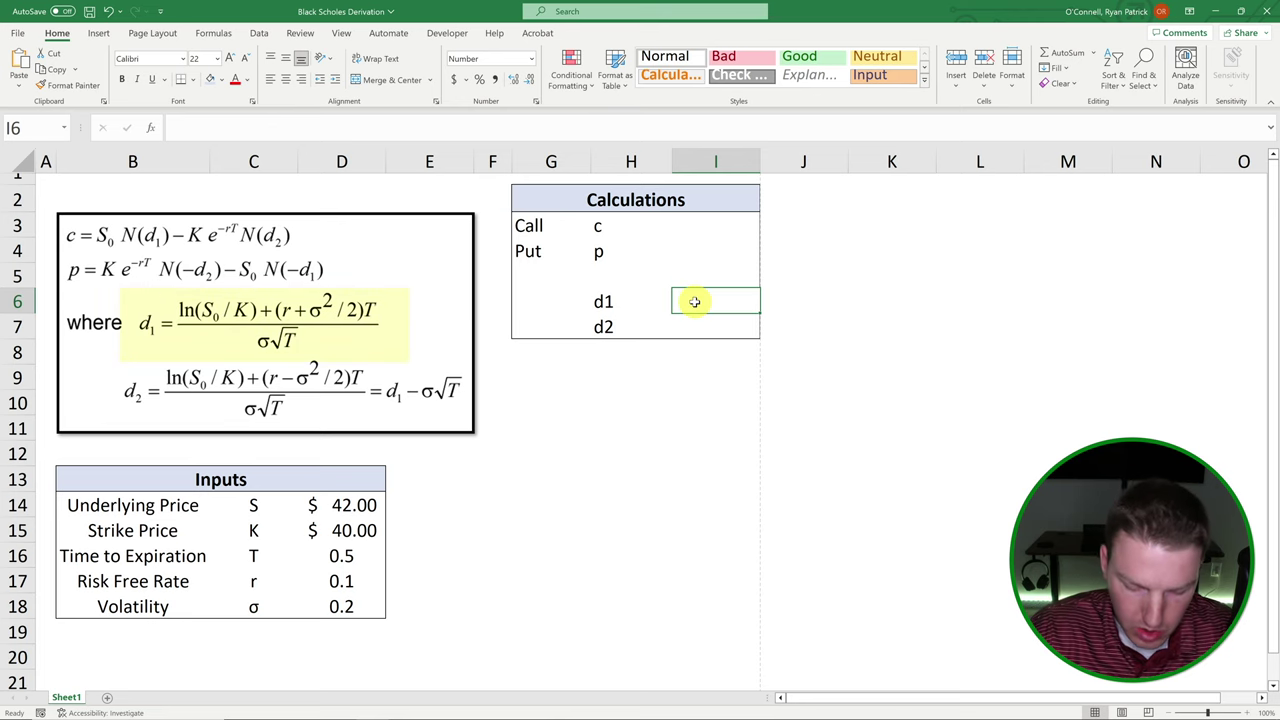
{"action": "type", "text": "=("}
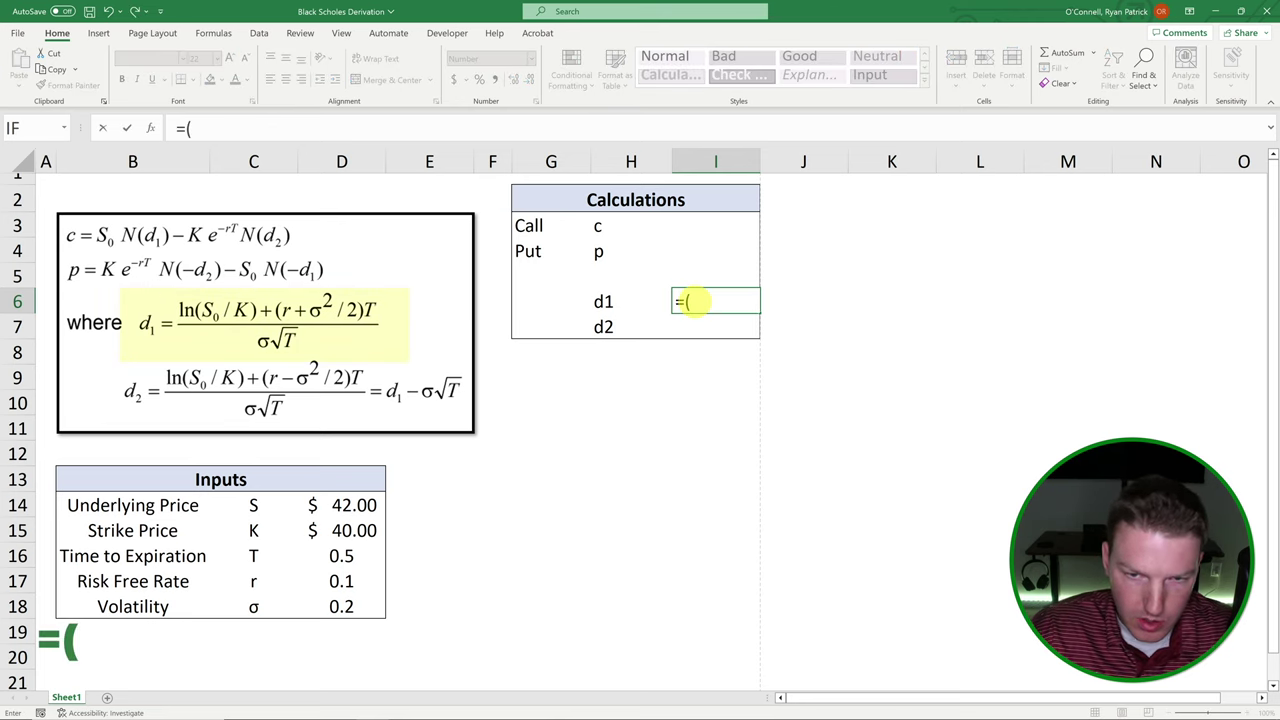
{"action": "type", "text": "l"}
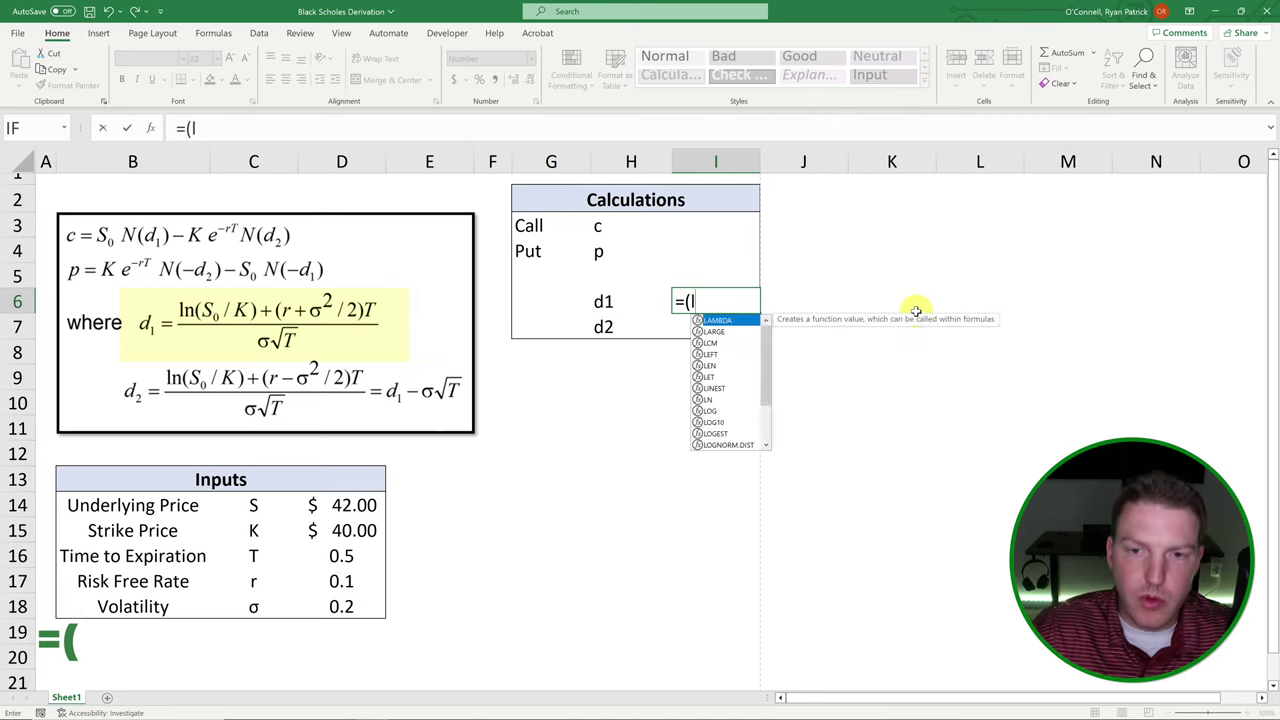
{"action": "type", "text": "n("}
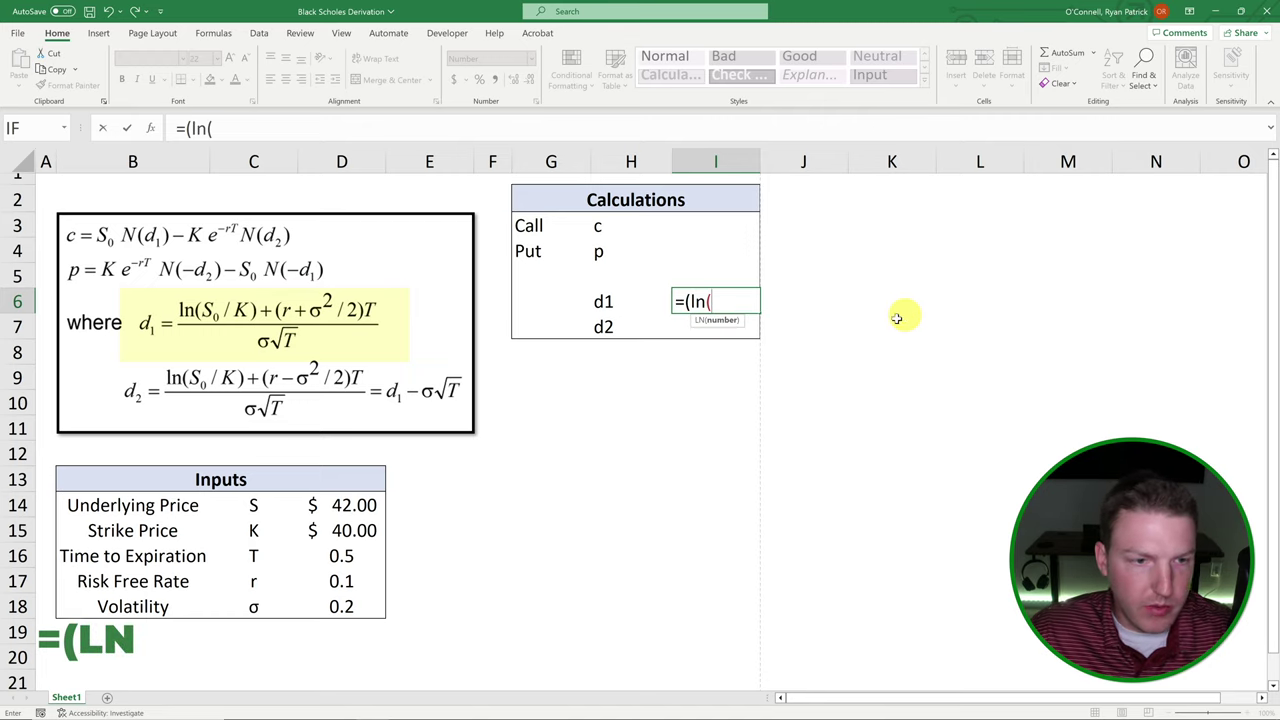
{"action": "left_click", "coordinate": [330, 505]}
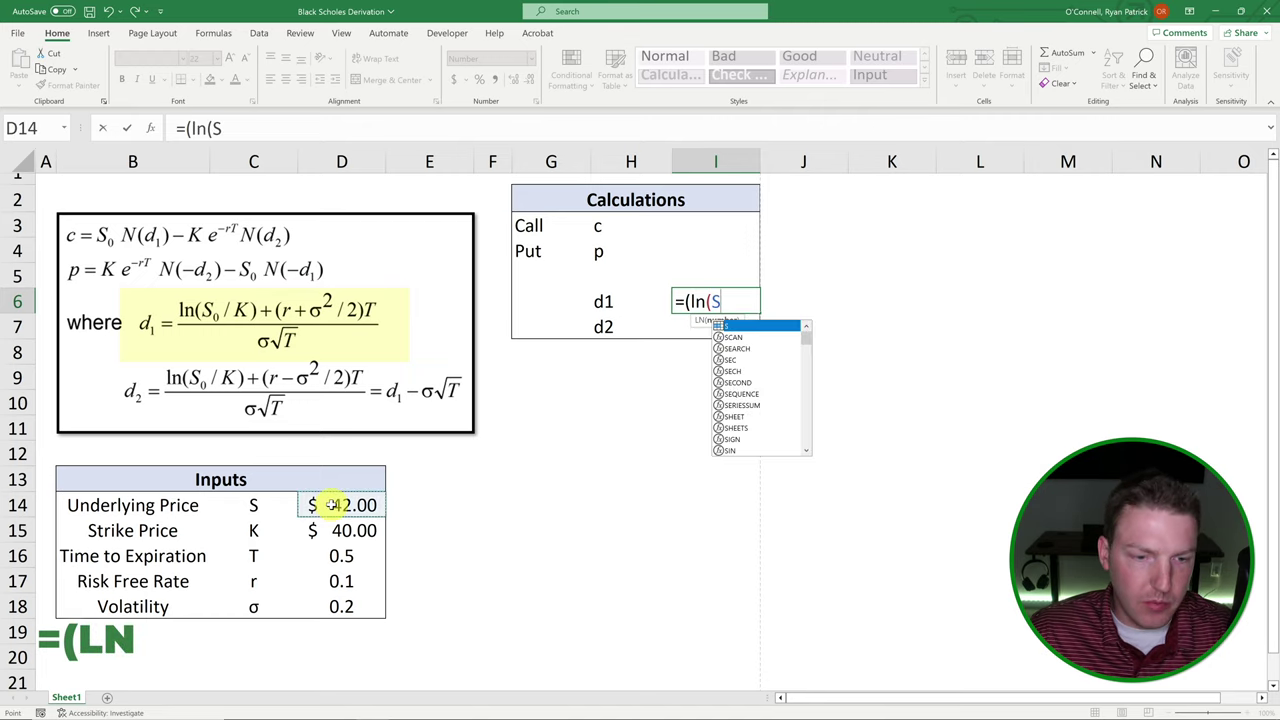
{"action": "type", "text": "/"}
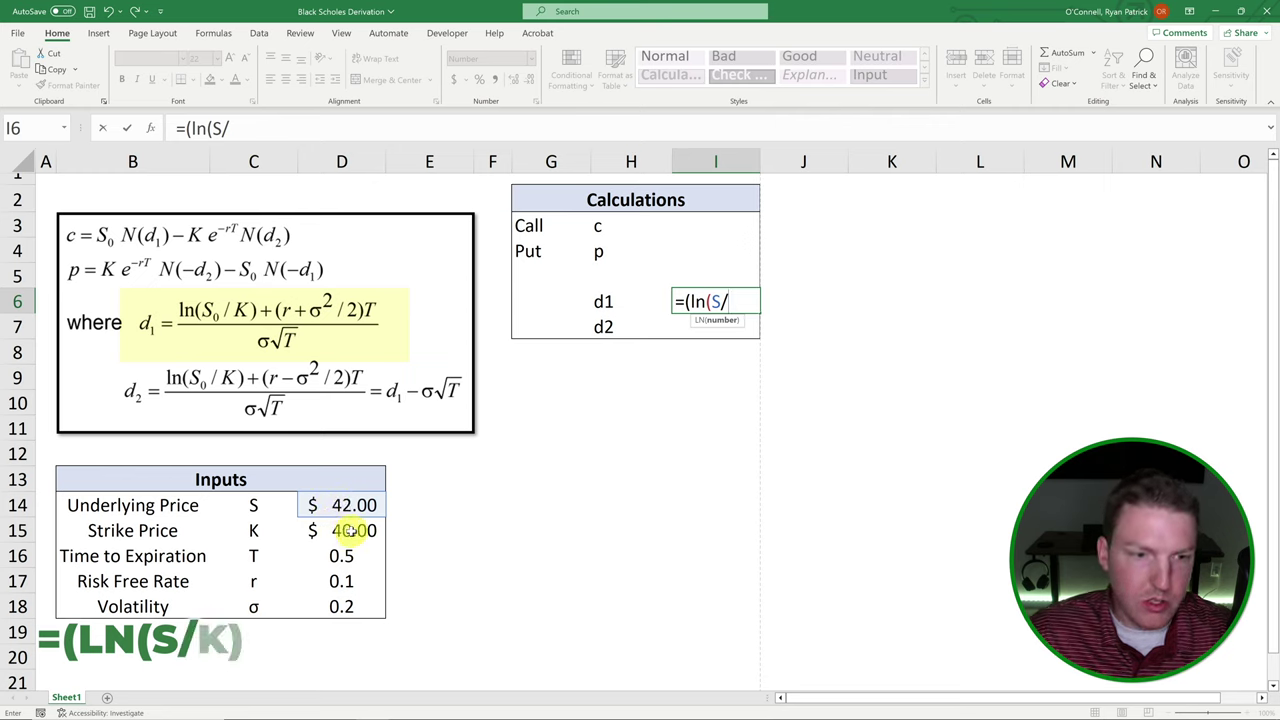
{"action": "left_click", "coordinate": [352, 531]}
{"action": "type", "text": ")"}
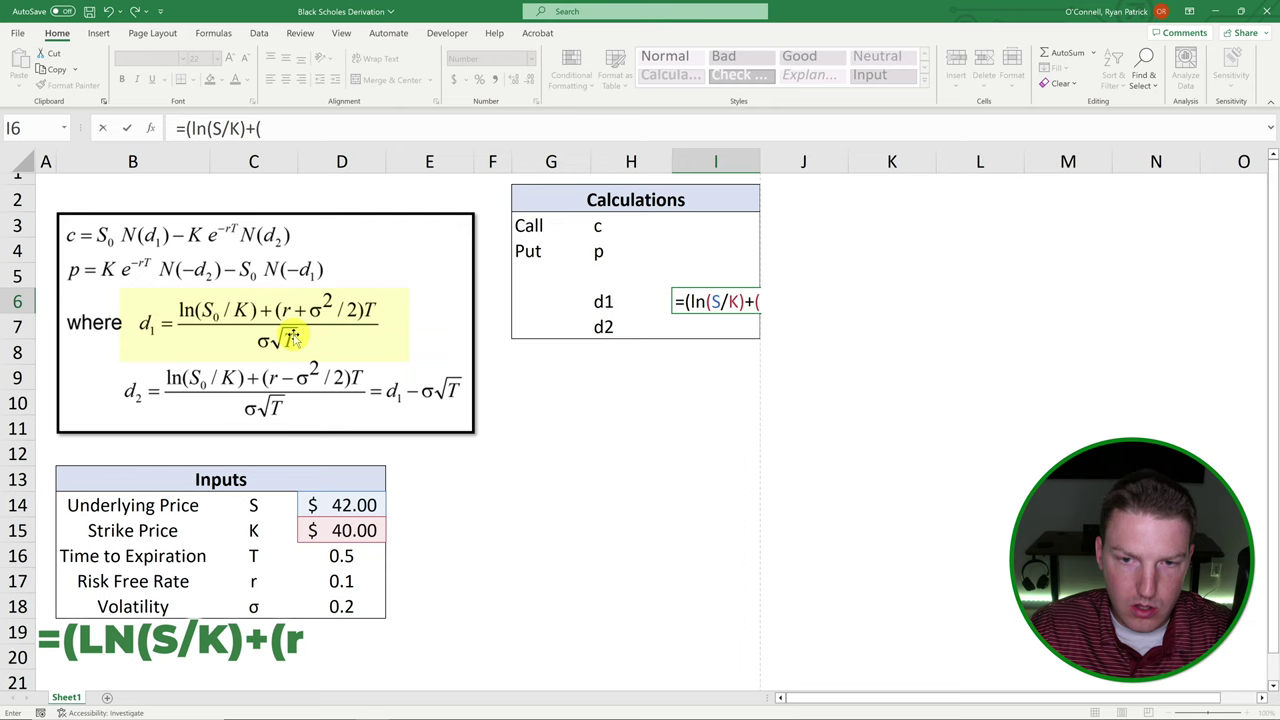
{"action": "type", "text": "+("}
{"action": "left_click", "coordinate": [341, 581]}
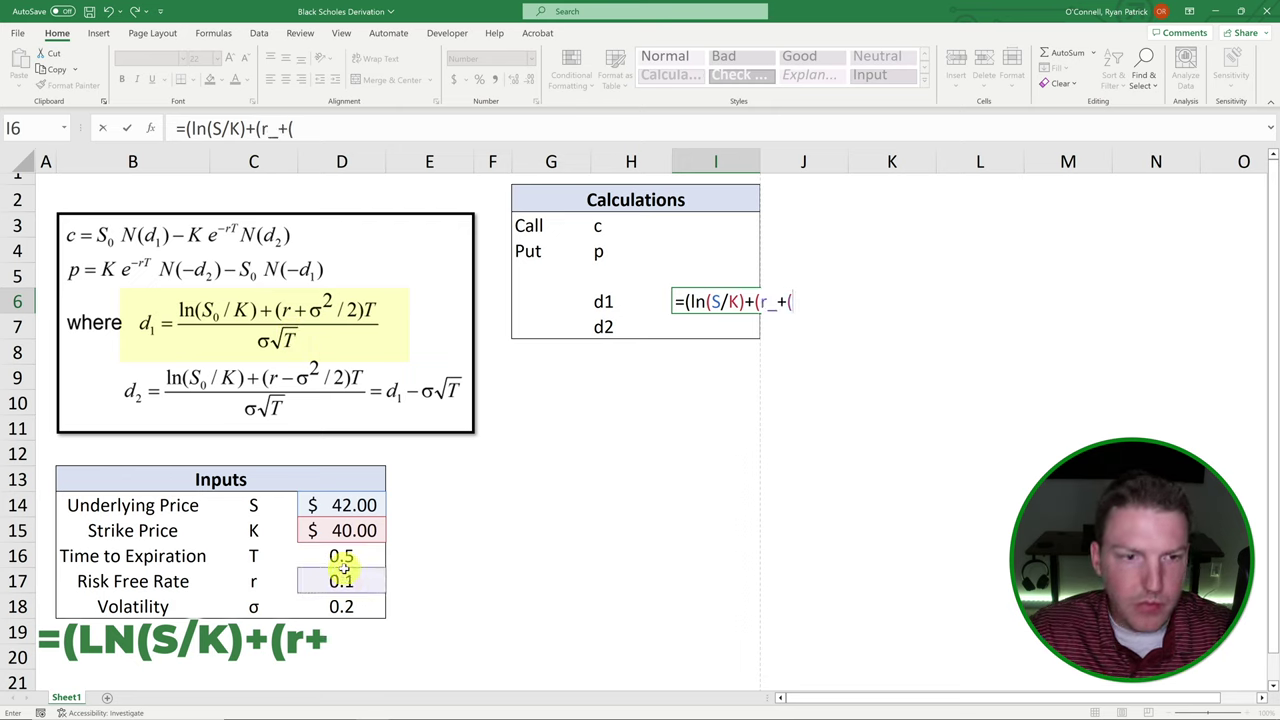
{"action": "left_click", "coordinate": [345, 606]}
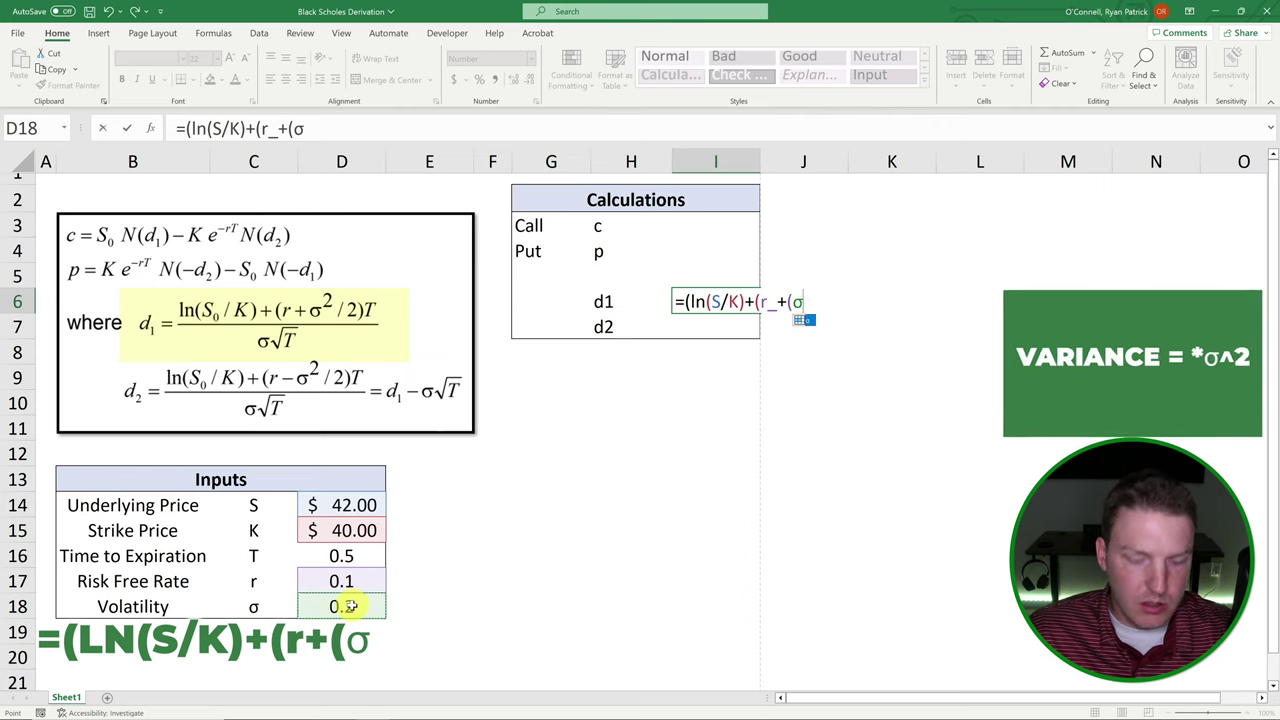
{"action": "type", "text": "^"}
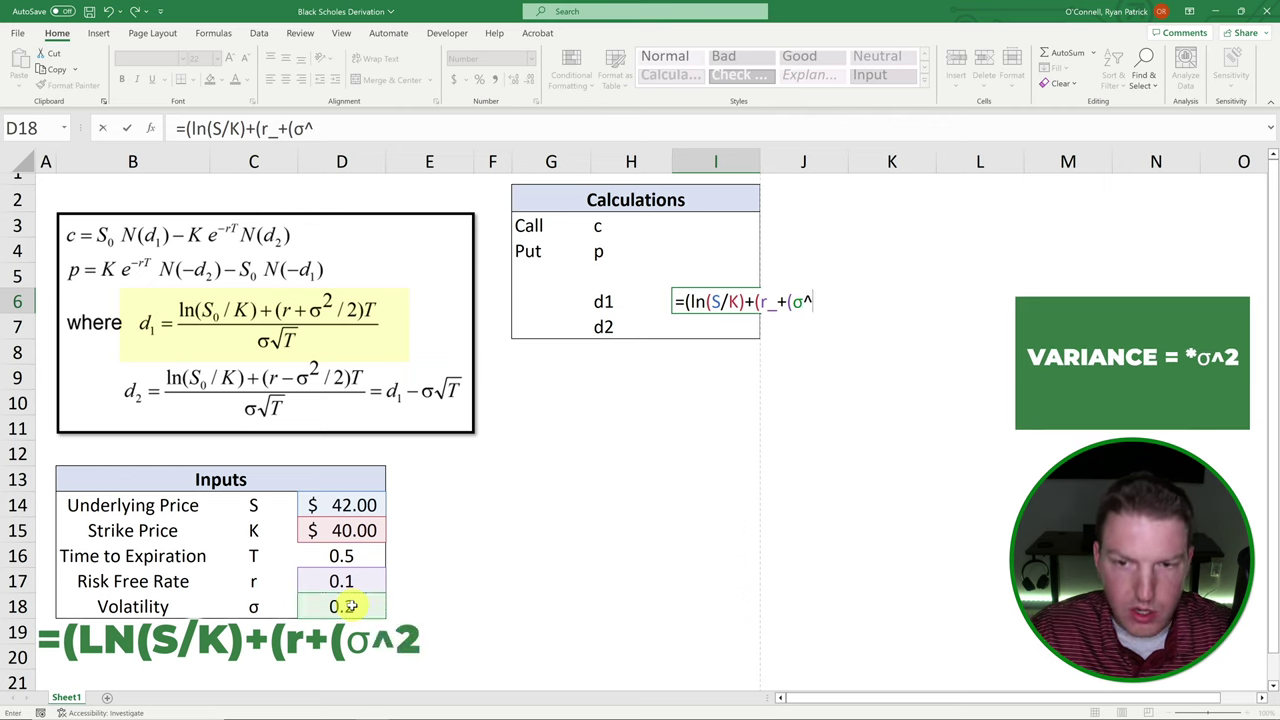
{"action": "type", "text": "2"}
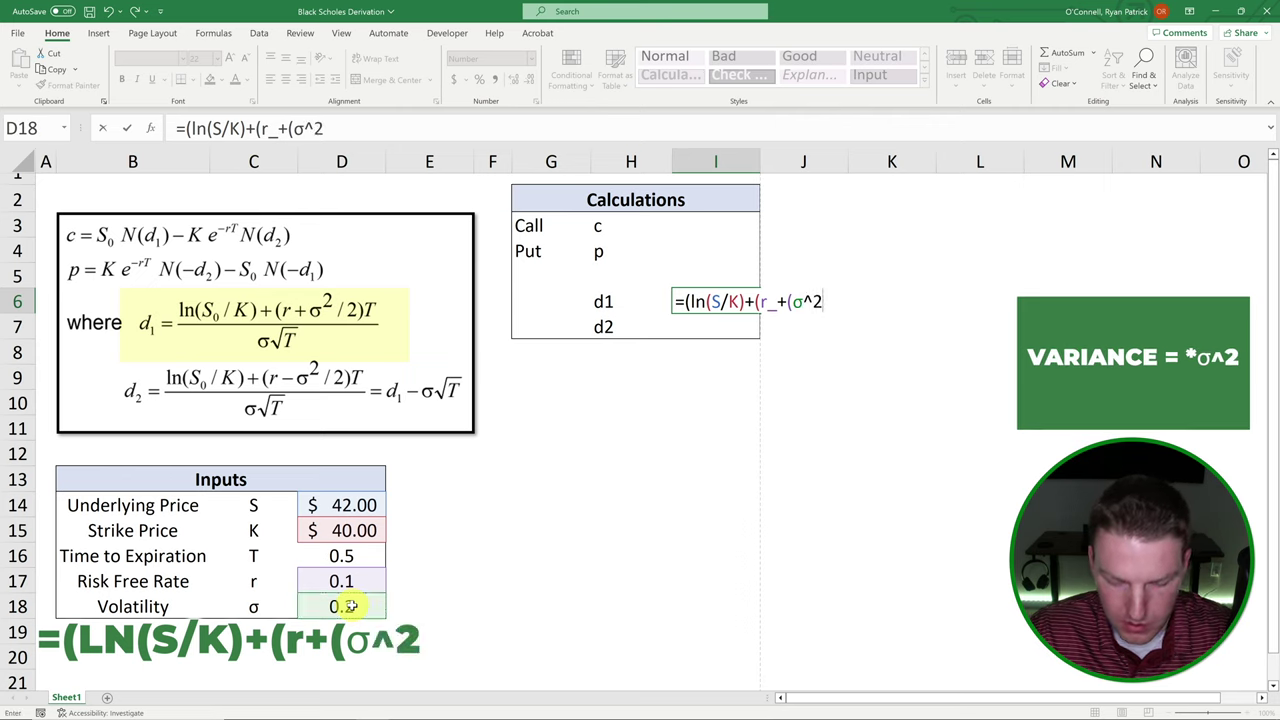
{"action": "type", "text": ")/2)*"}
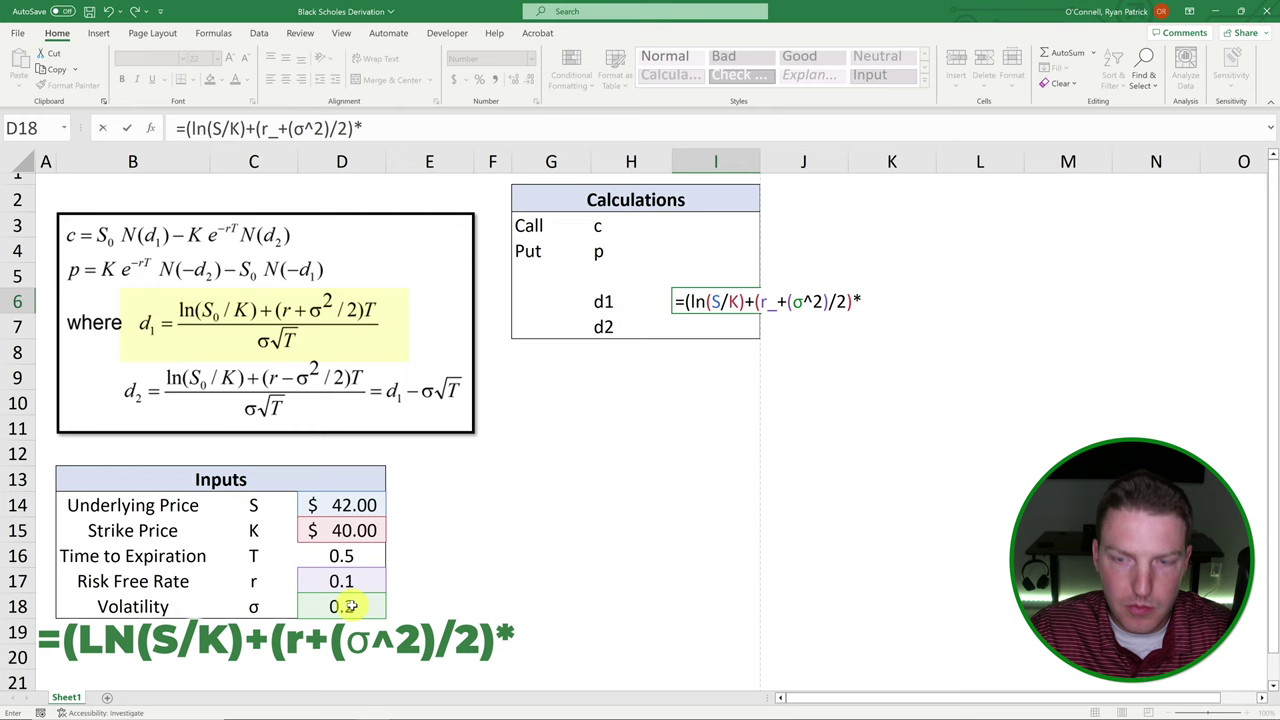
{"action": "left_click", "coordinate": [351, 553]}
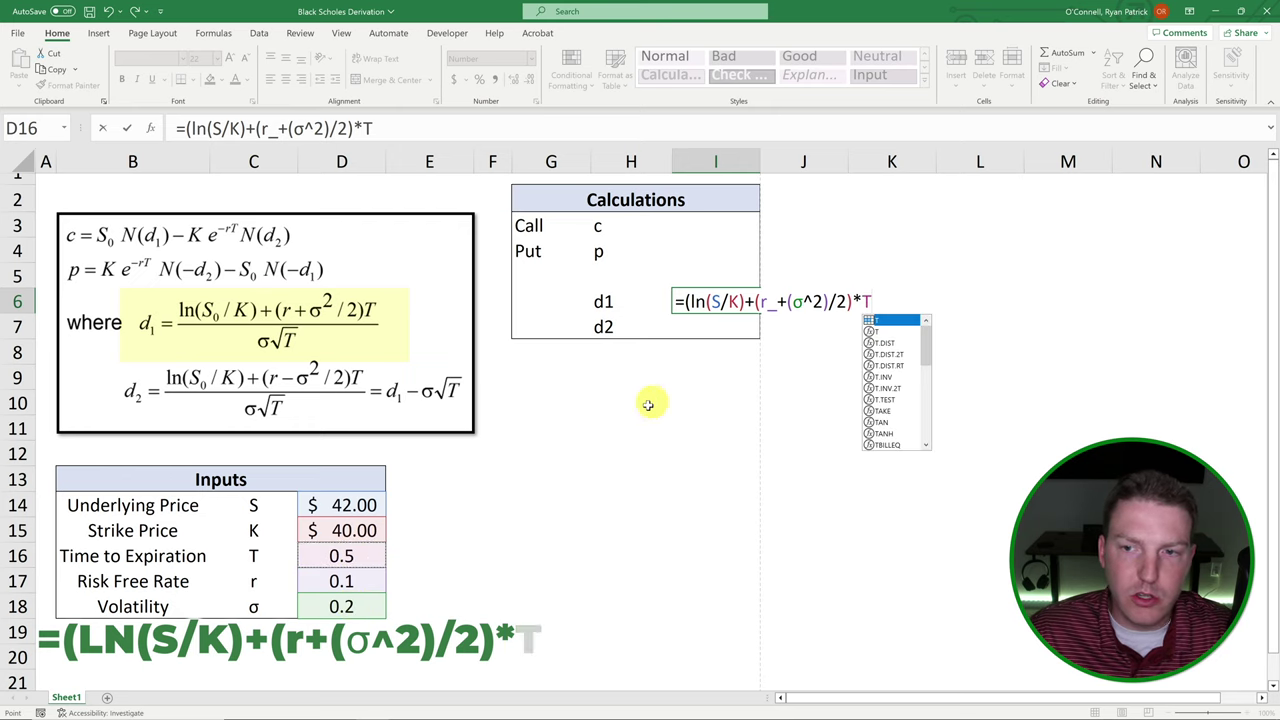
{"action": "type", "text": ")/("}
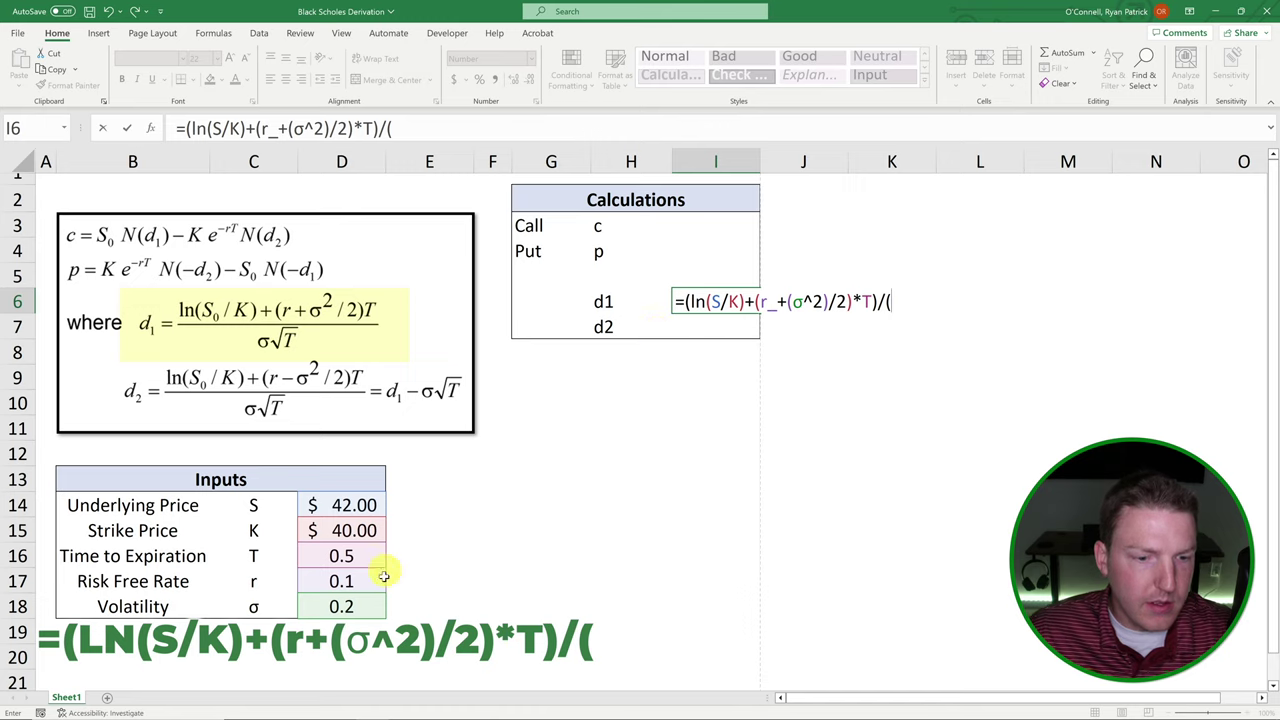
Divide by σ*T^.5 to complete d1, showing 0.7693.
{"action": "left_click", "coordinate": [352, 607]}
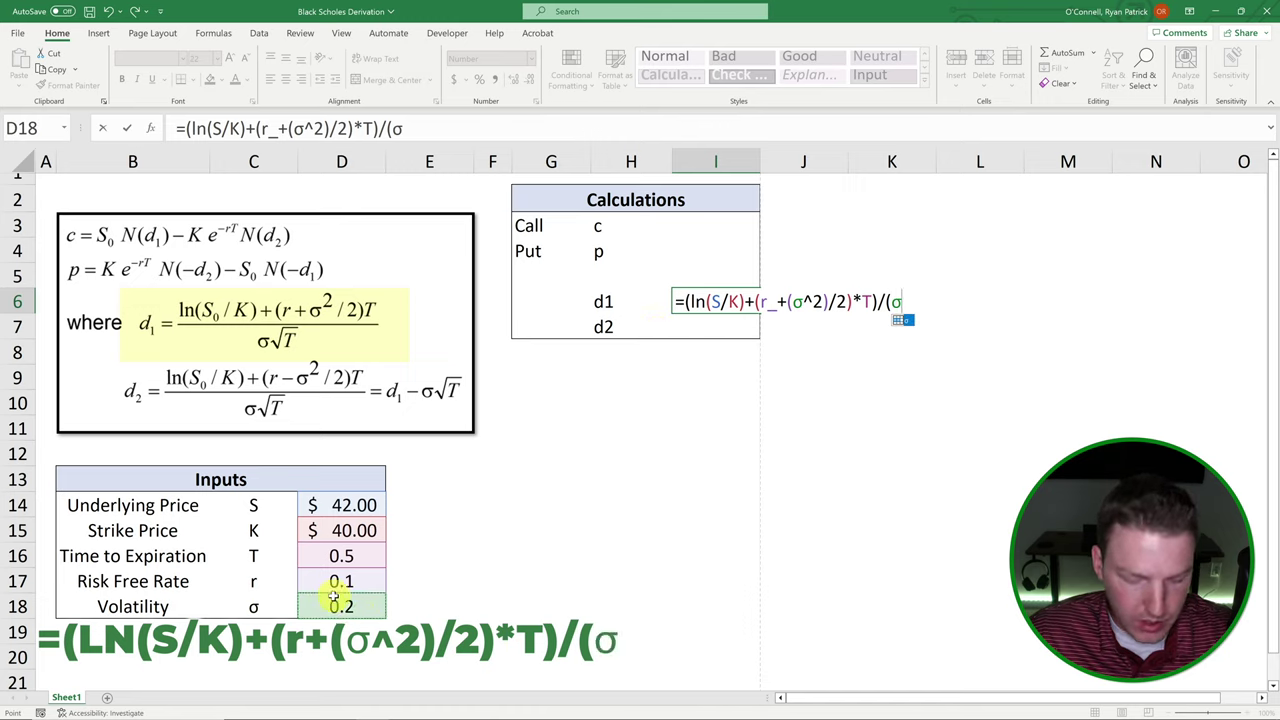
{"action": "left_click", "coordinate": [343, 554]}
{"action": "type", "text": "^.5"}
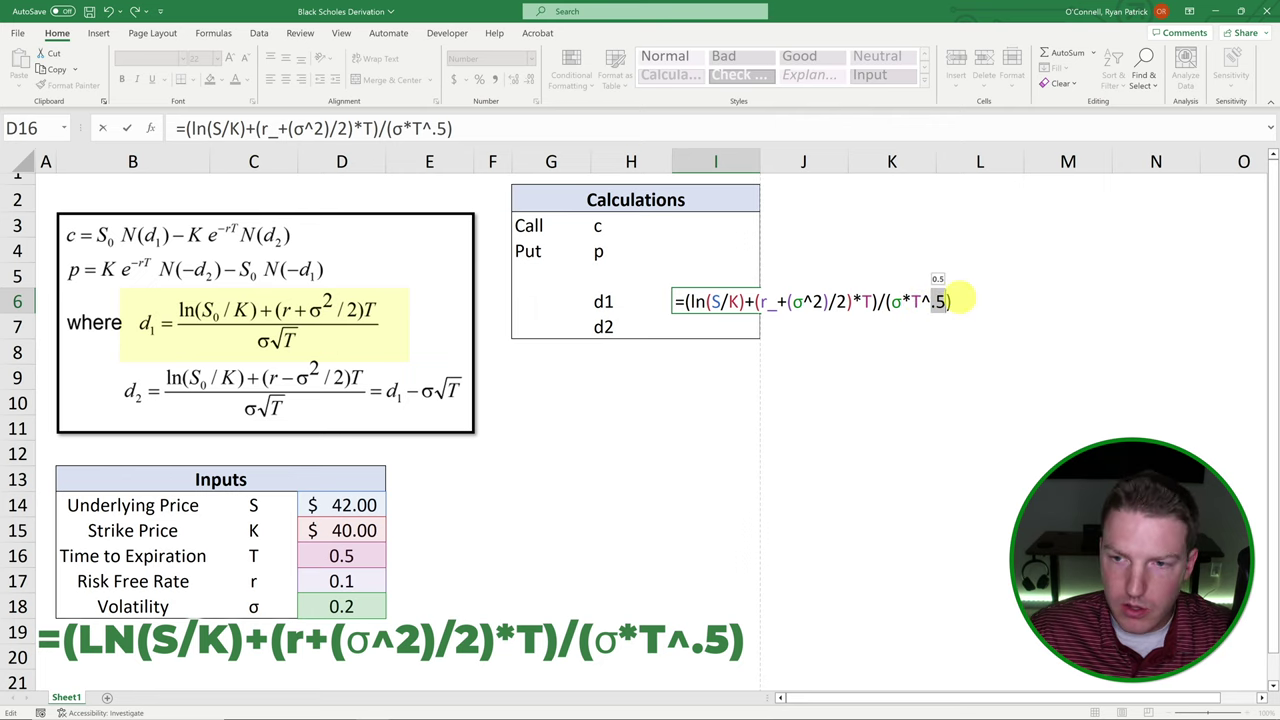
{"action": "key", "text": "Return"}
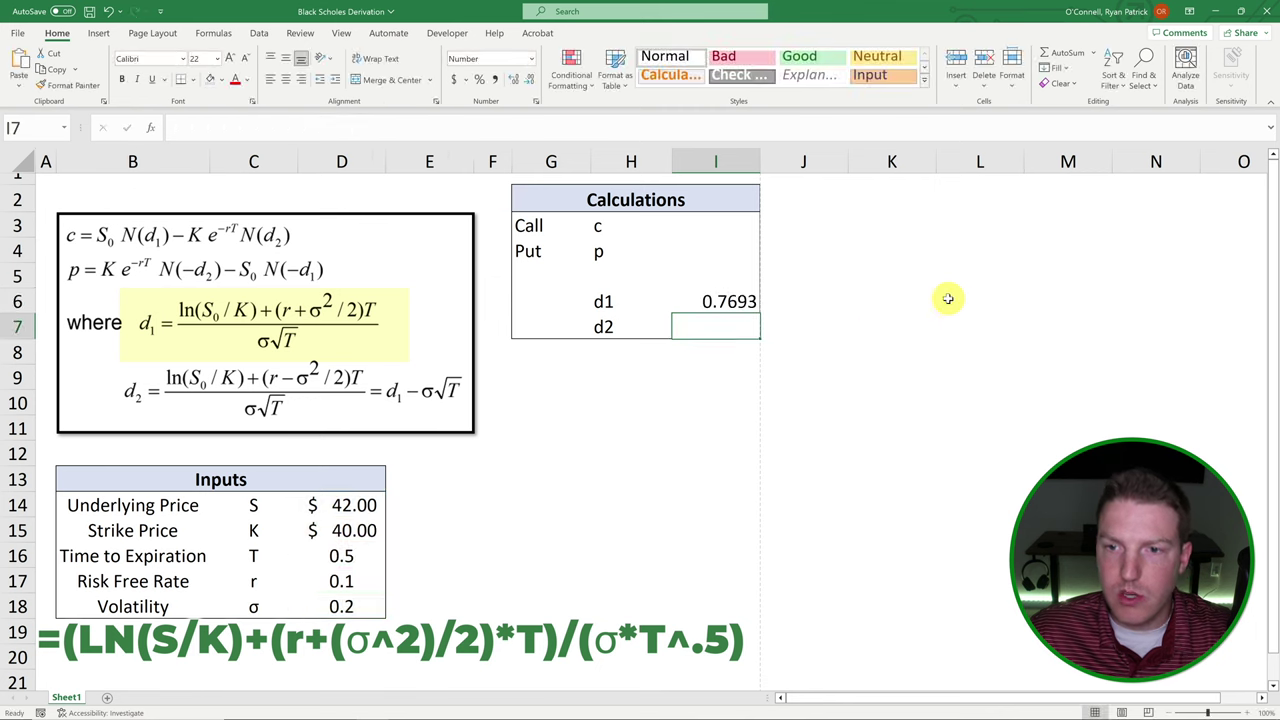
Enter d2 in I7 as =I6-σ*T^0.5, giving 0.6278.
{"action": "left_click", "coordinate": [716, 302]}
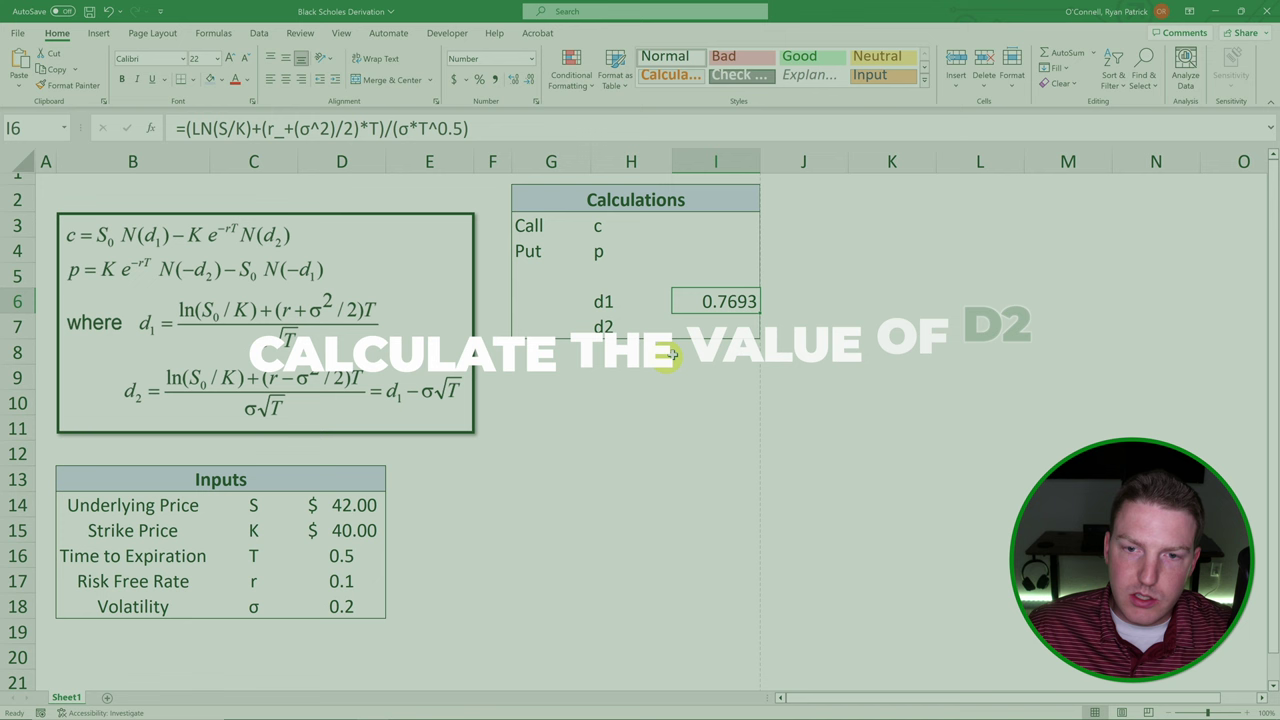
{"action": "left_click", "coordinate": [717, 324]}
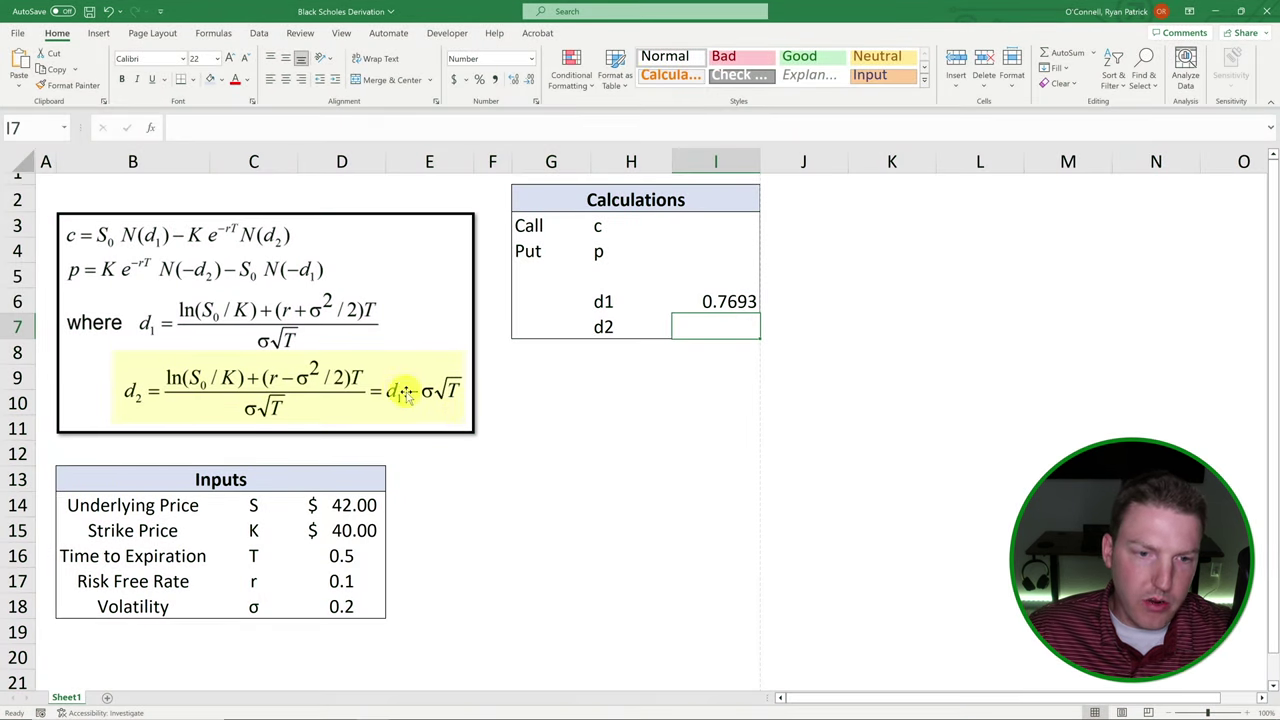
{"action": "type", "text": "="}
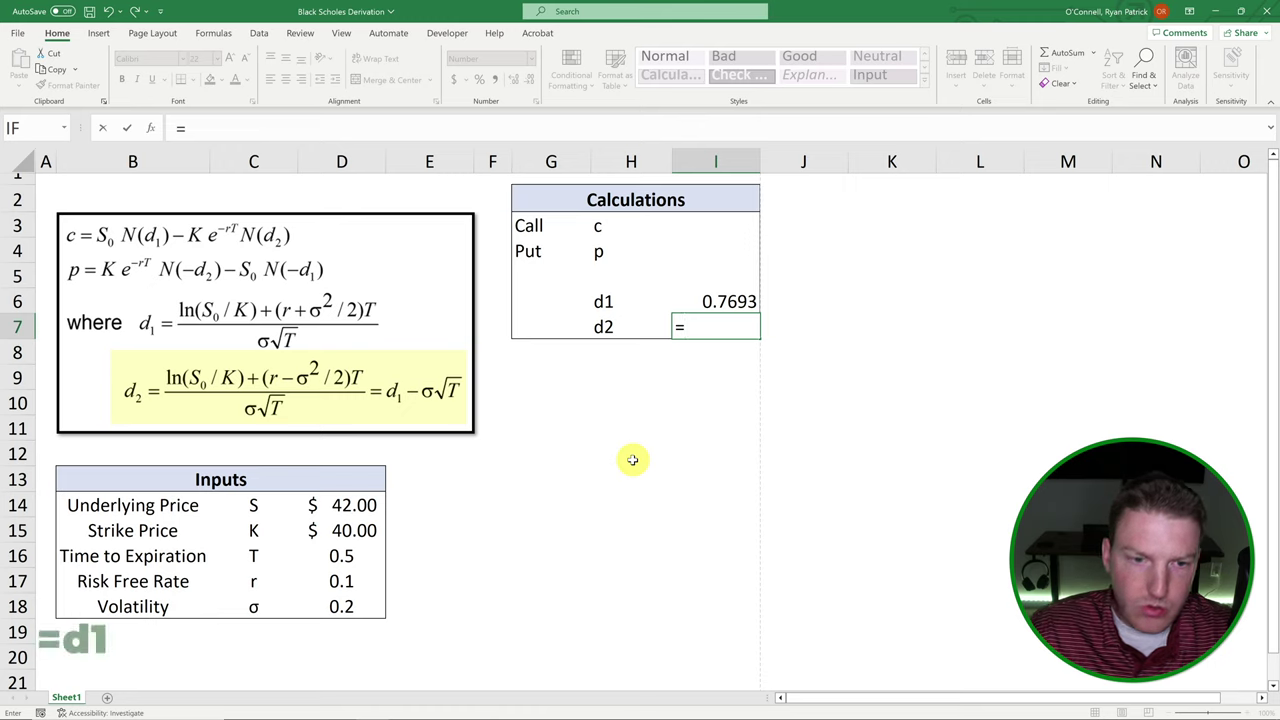
{"action": "key", "text": "Up"}
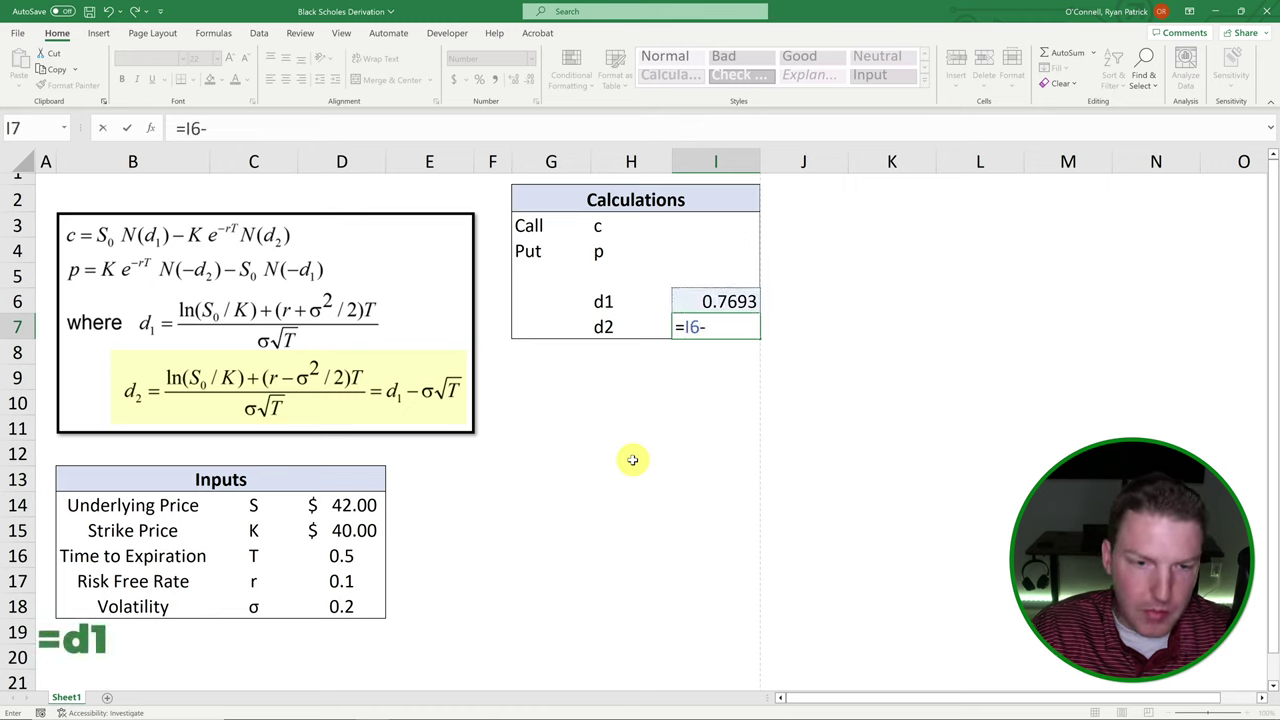
{"action": "left_click", "coordinate": [342, 606]}
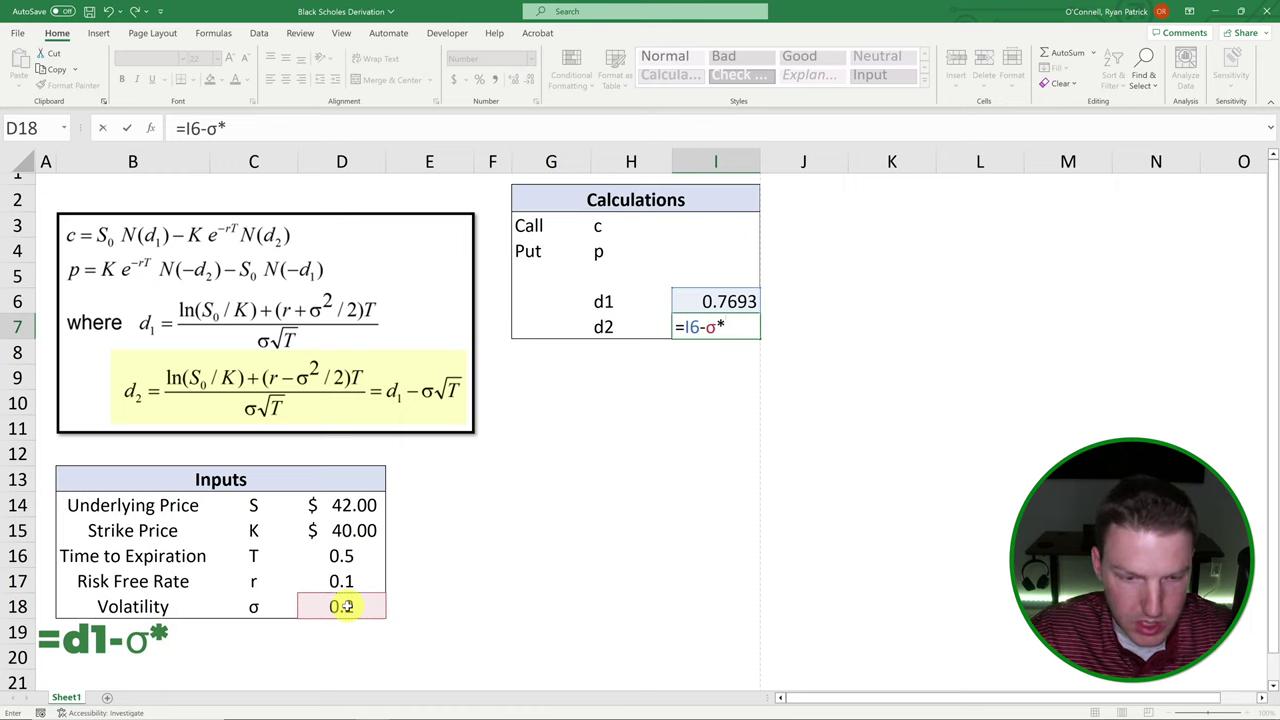
{"action": "left_click", "coordinate": [341, 556]}
{"action": "type", "text": "^.5"}
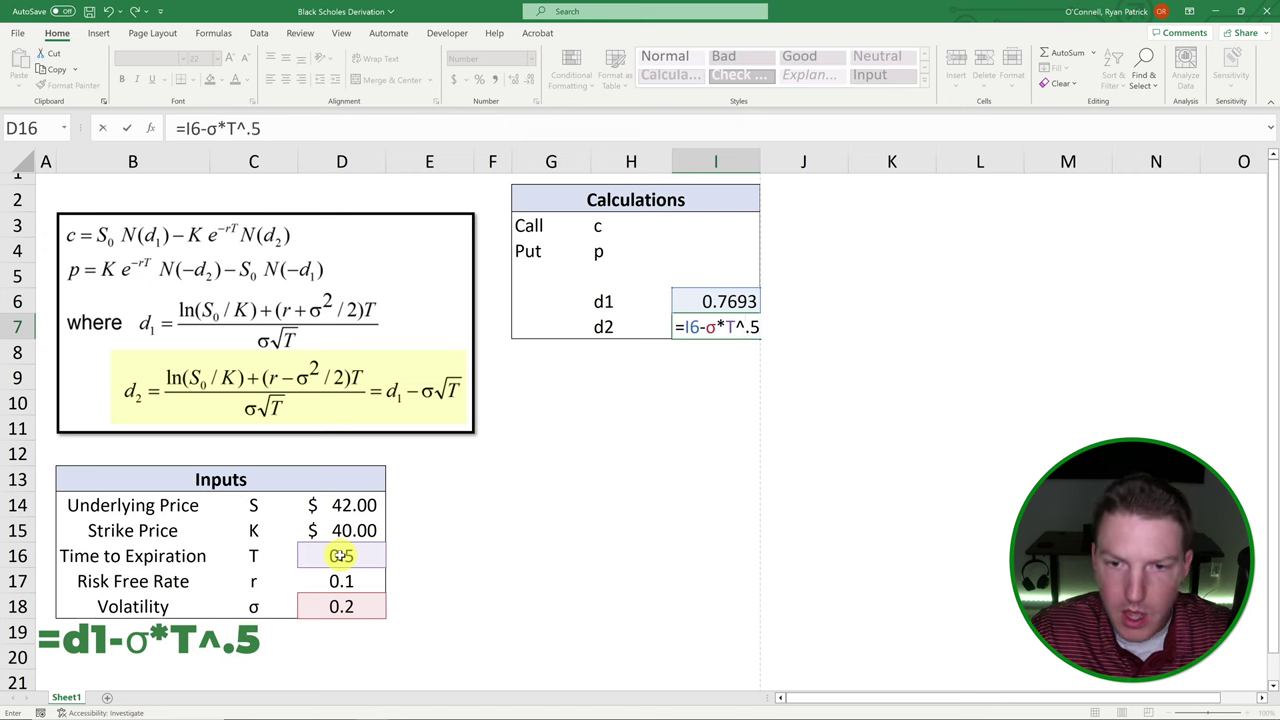
{"action": "key", "text": "Return"}
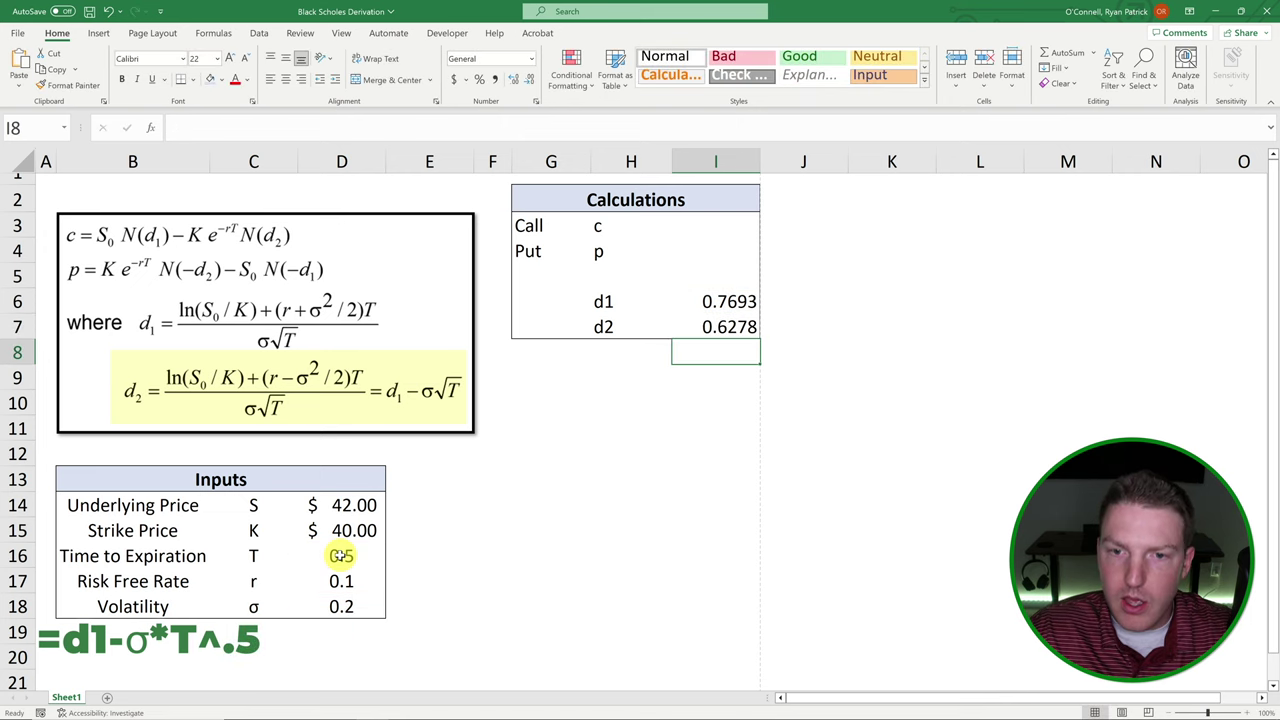
{"action": "left_click", "coordinate": [726, 302]}
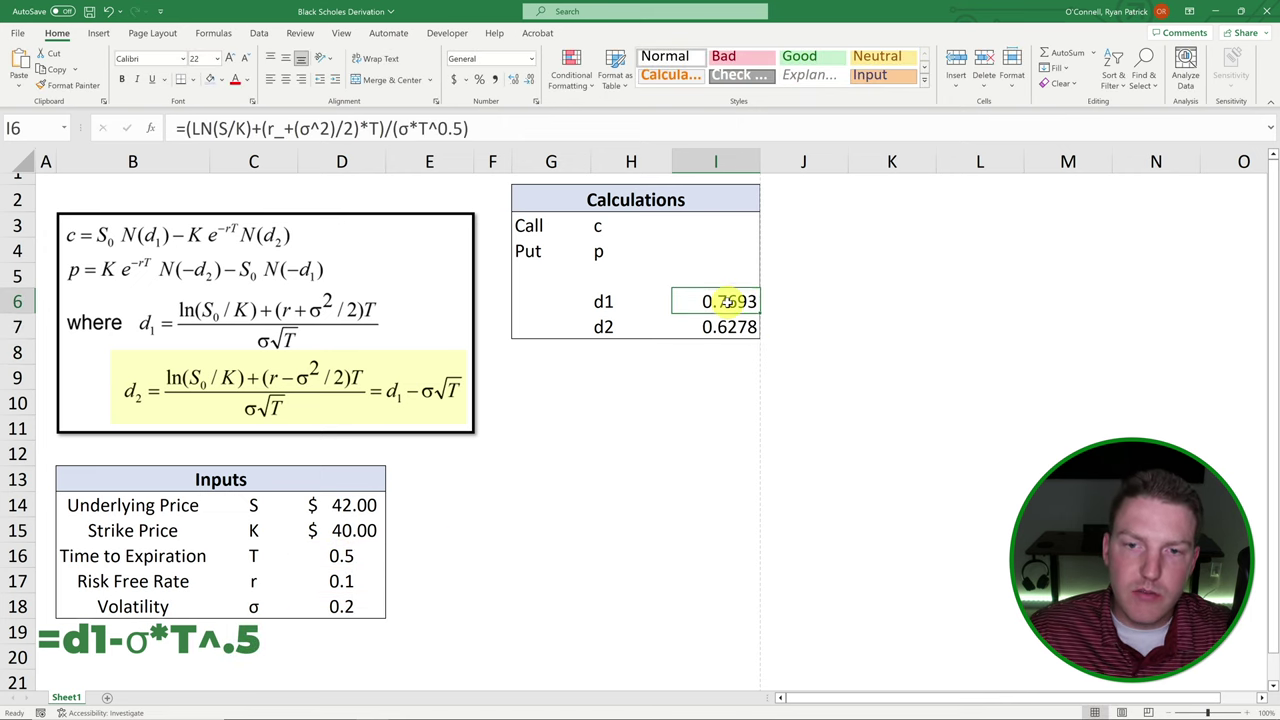
Define the names d1 and d2 for the I6 and I7 result cells.
{"action": "right_click", "coordinate": [718, 292]}
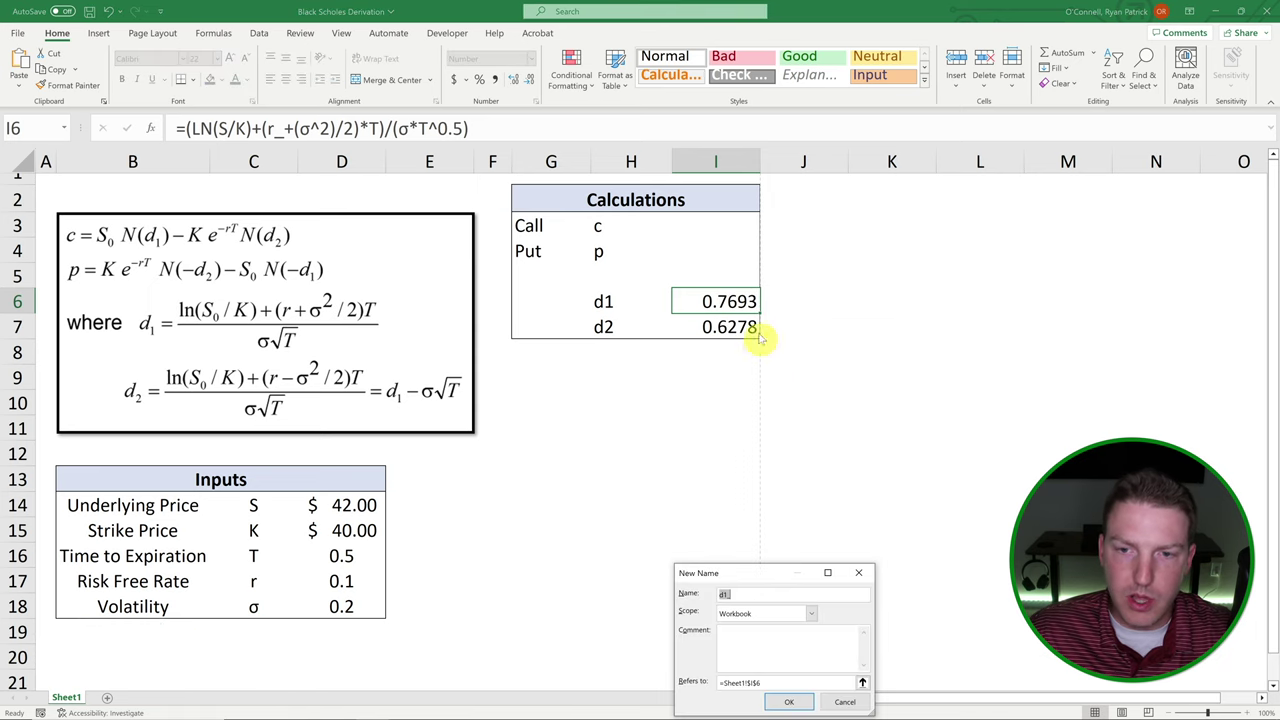
{"action": "left_click", "coordinate": [789, 703]}
{"action": "left_click", "coordinate": [710, 325]}
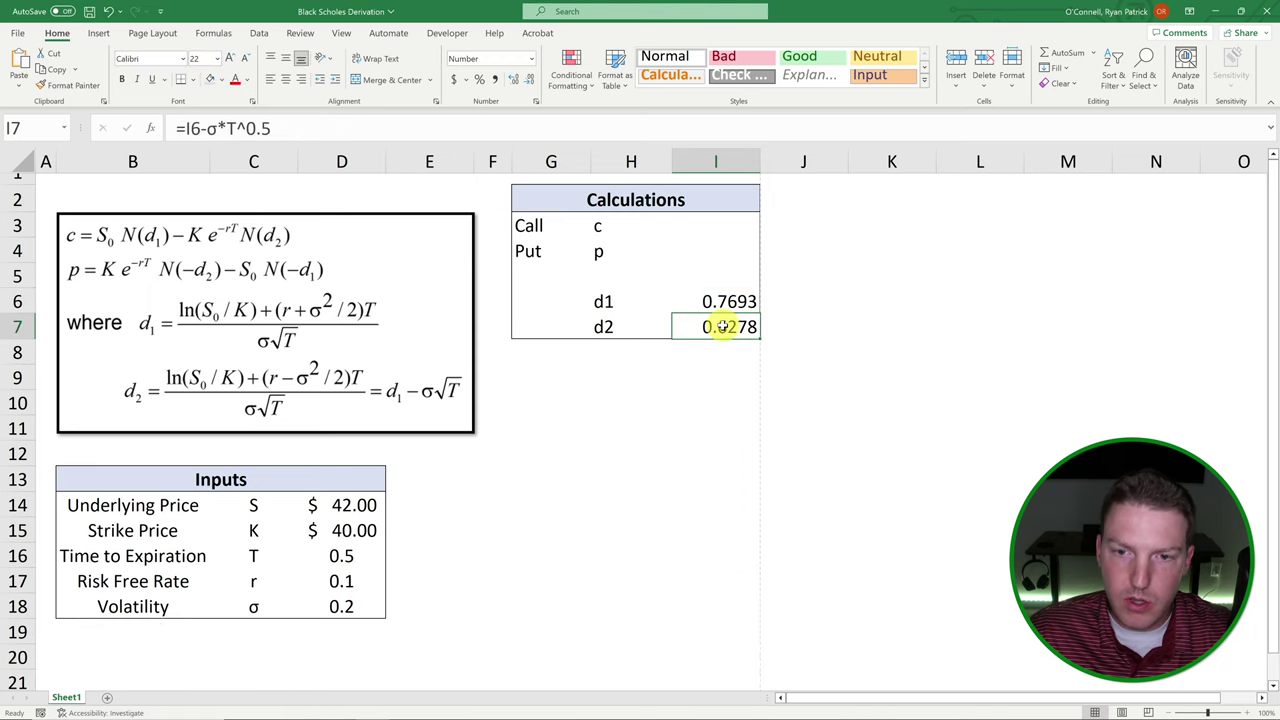
{"action": "right_click", "coordinate": [712, 325]}
{"action": "left_click", "coordinate": [773, 665]}
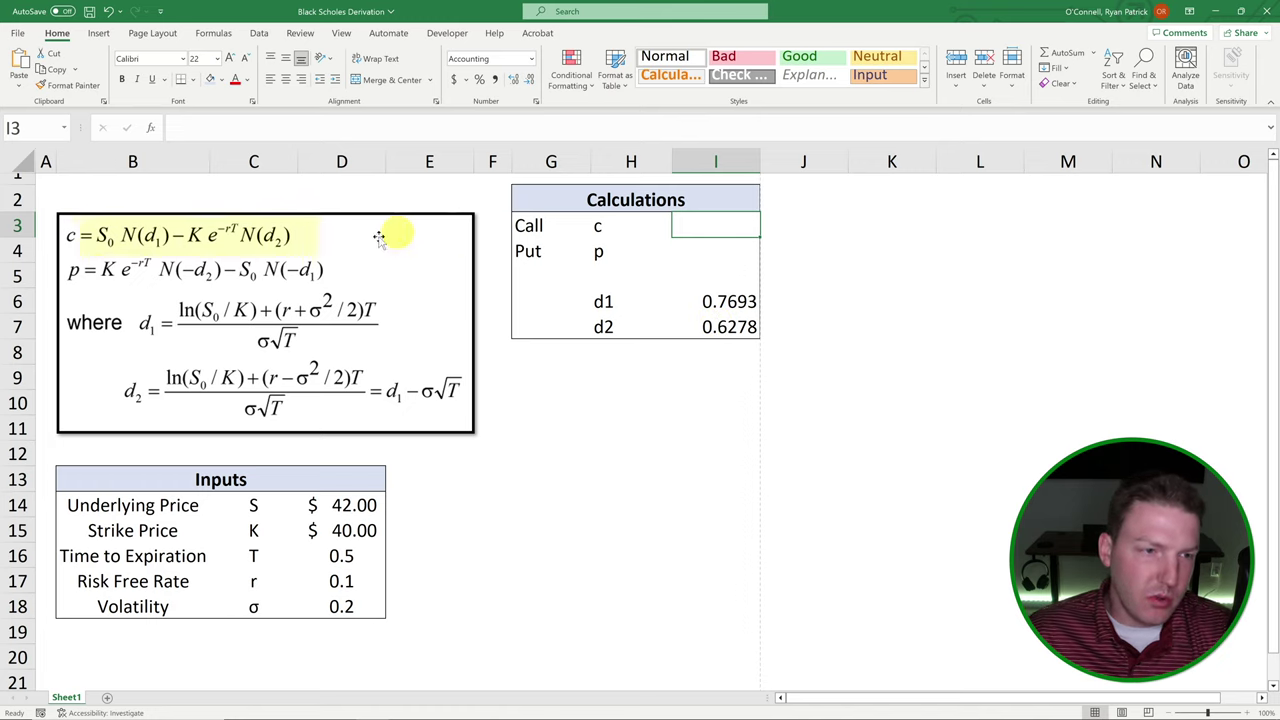
Highlight the call price equation in the reference picture.
{"action": "left_click_drag", "start_coordinate": [62, 233], "coordinate": [318, 231]}
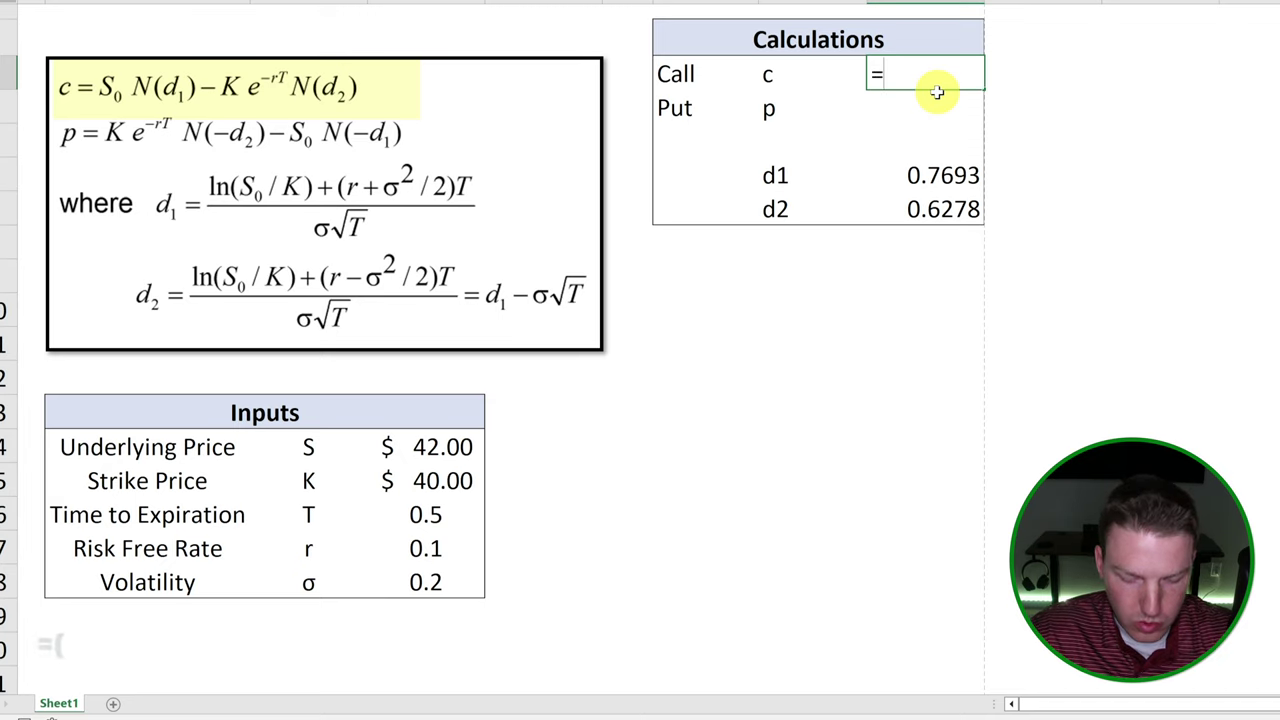
Build the call formula's first term S*NORM.DIST(d1,0,1,TRUE).
{"action": "left_click", "coordinate": [468, 442]}
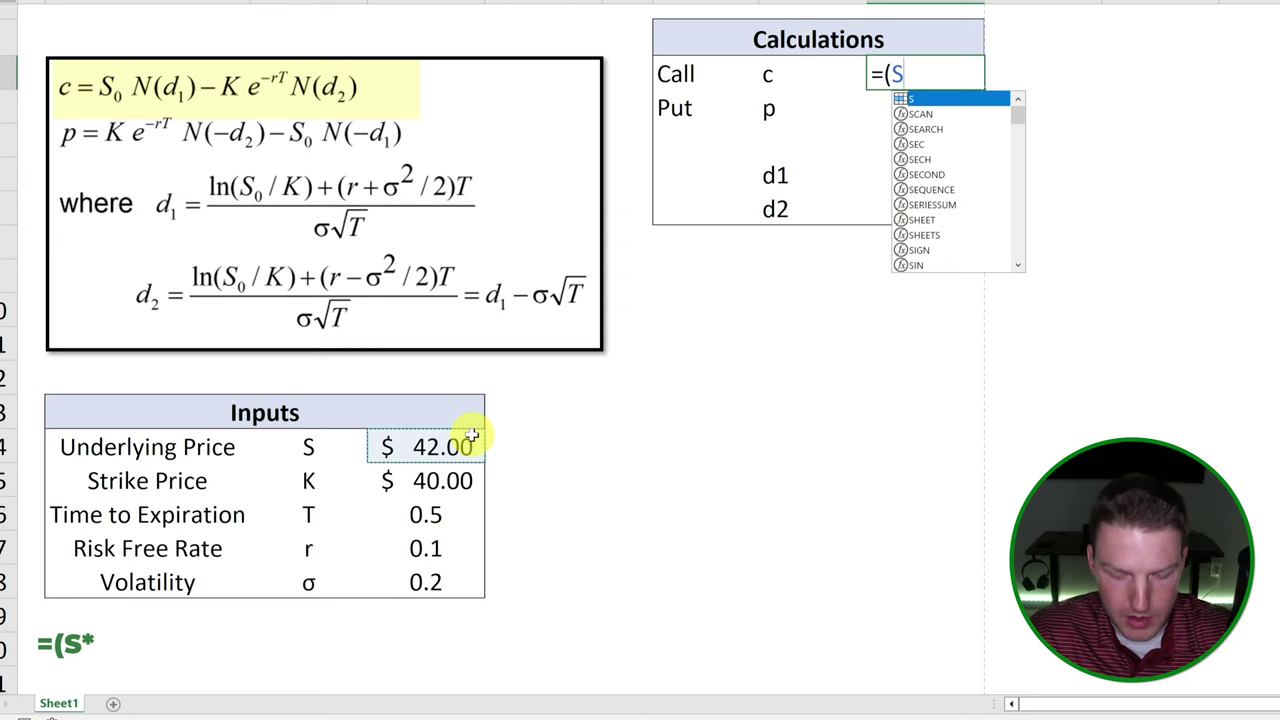
{"action": "type", "text": "*"}
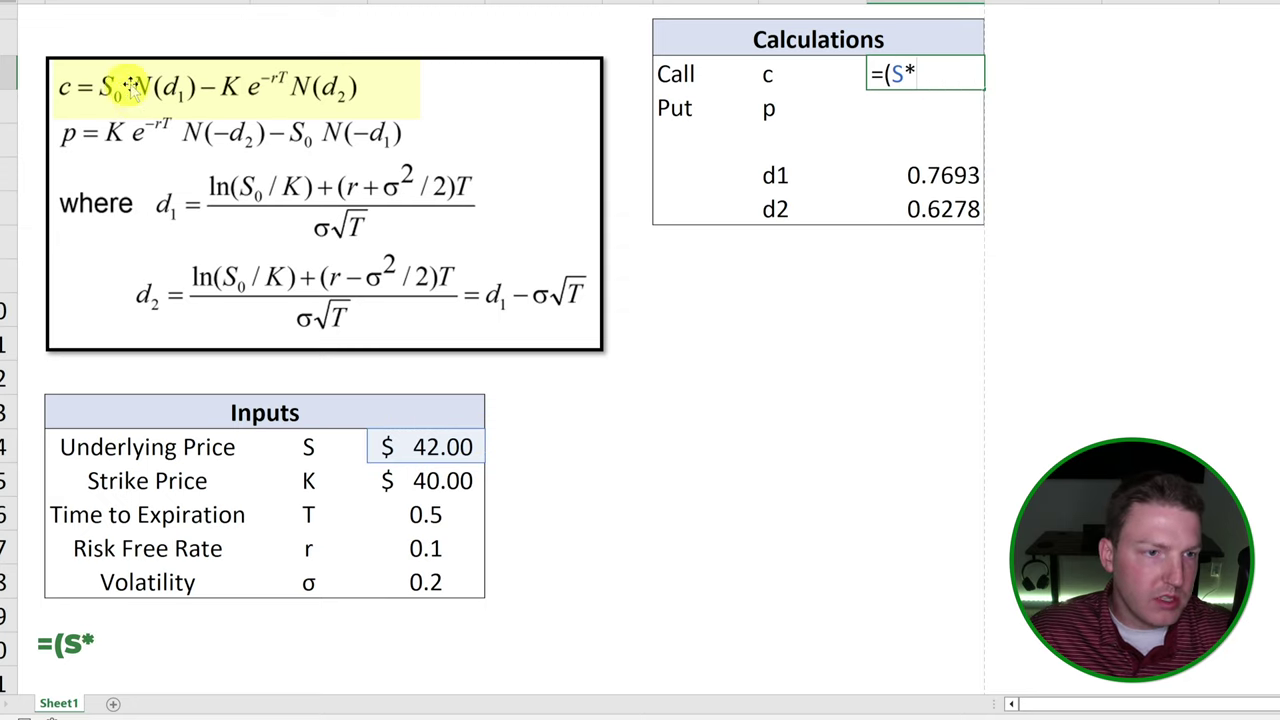
{"action": "type", "text": "norm"}
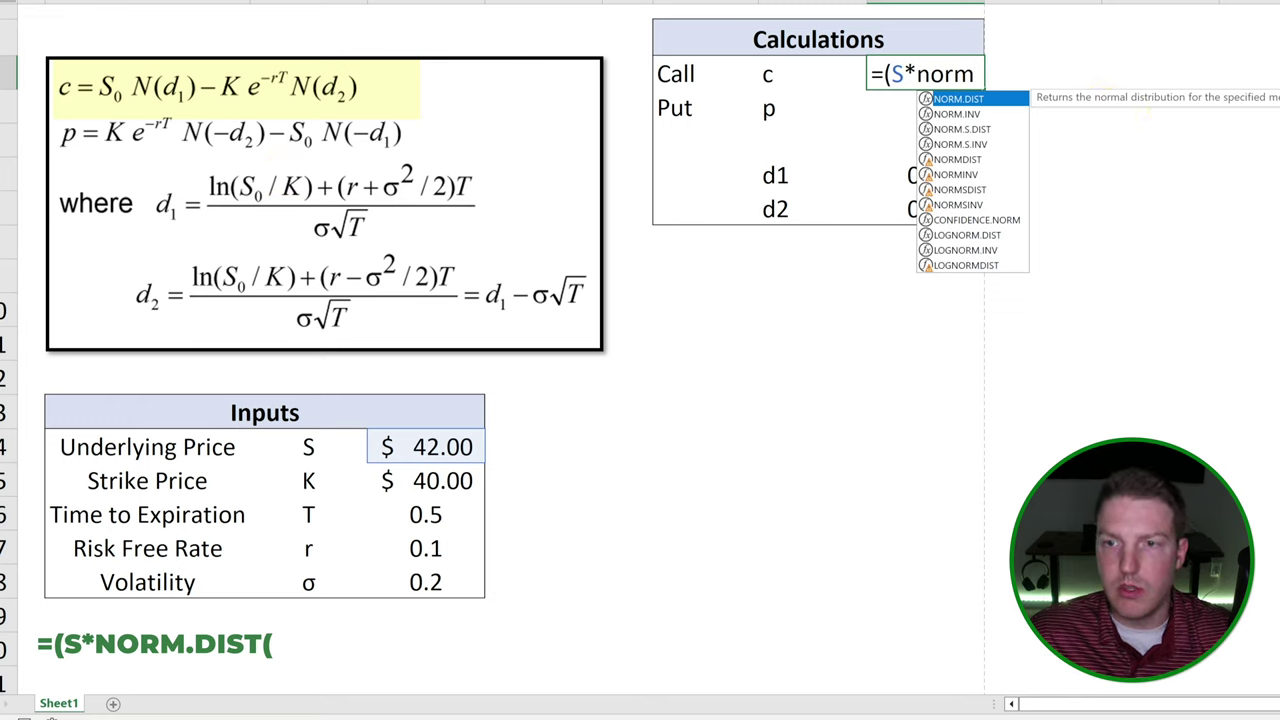
{"action": "key", "text": "Tab"}
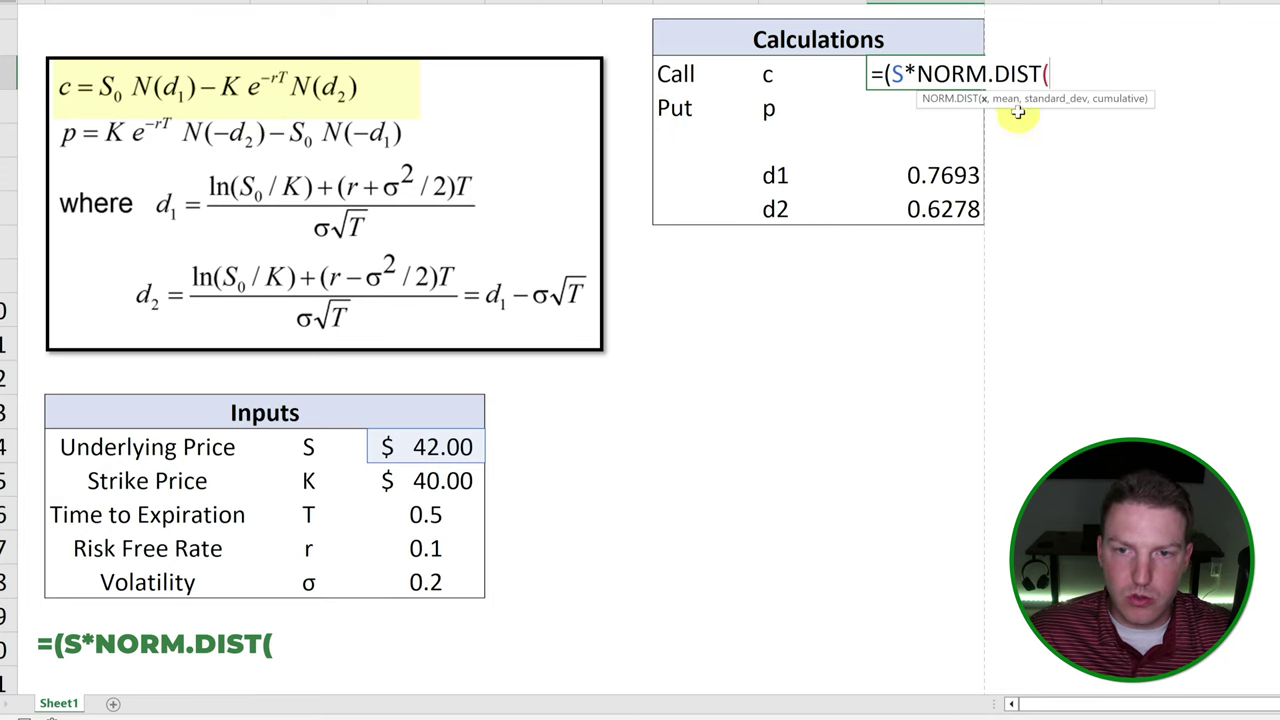
{"action": "left_click", "coordinate": [915, 175]}
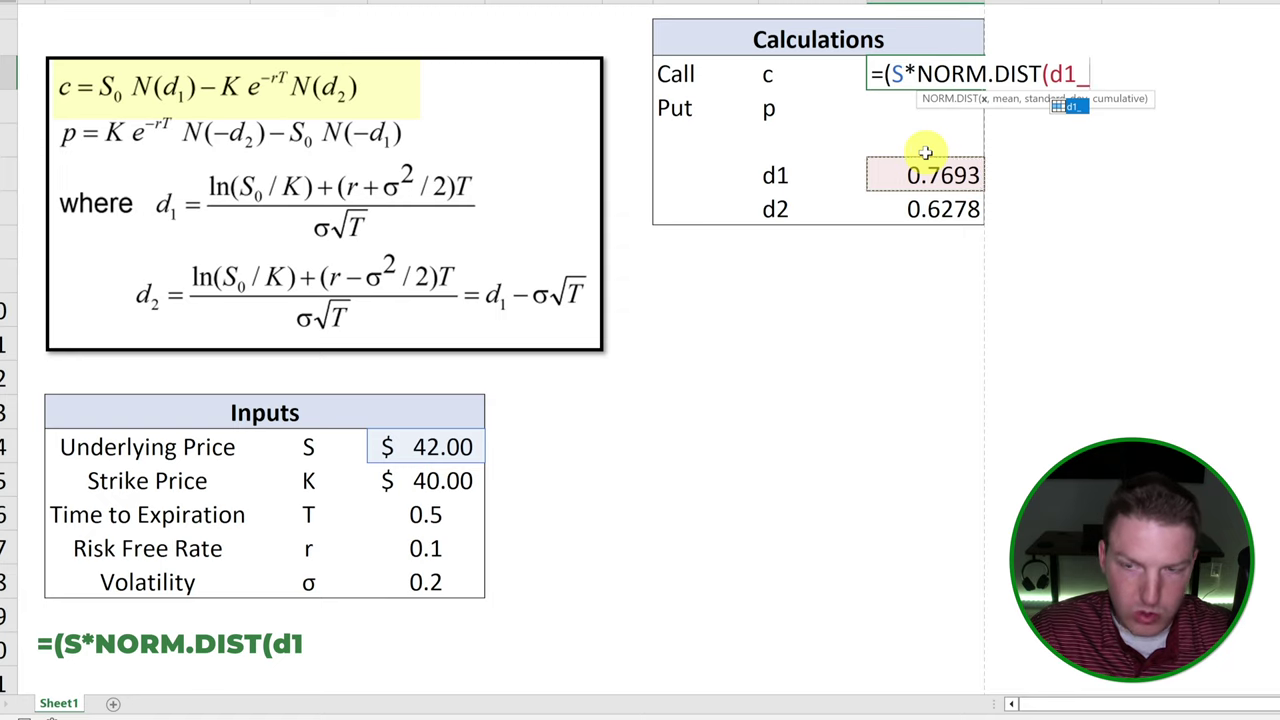
{"action": "type", "text": ",0,"}
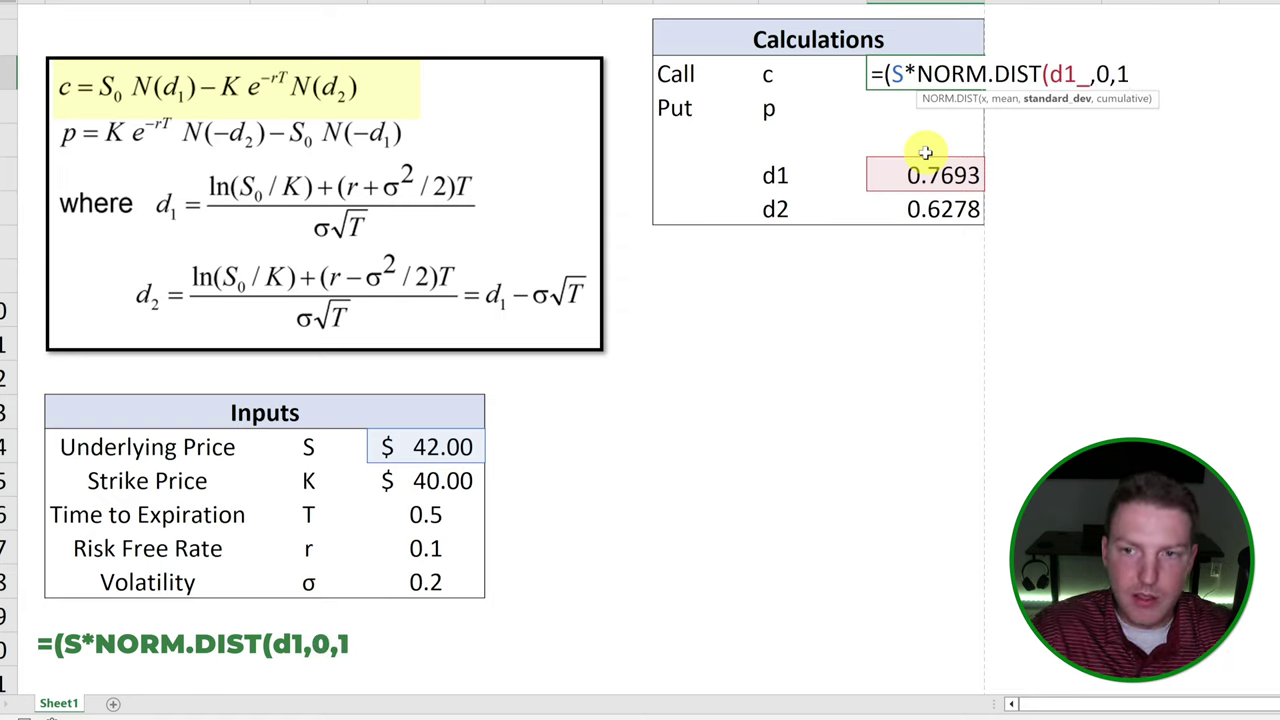
{"action": "type", "text": "1,"}
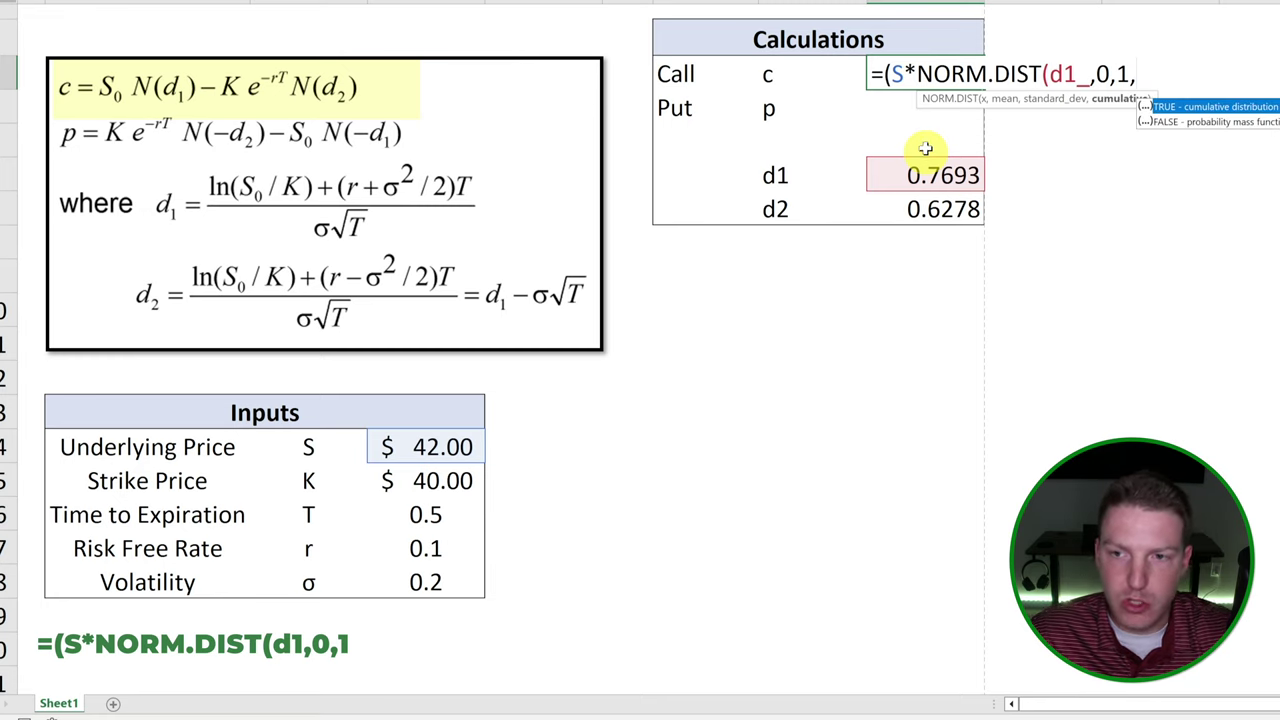
{"action": "left_click", "coordinate": [1220, 108]}
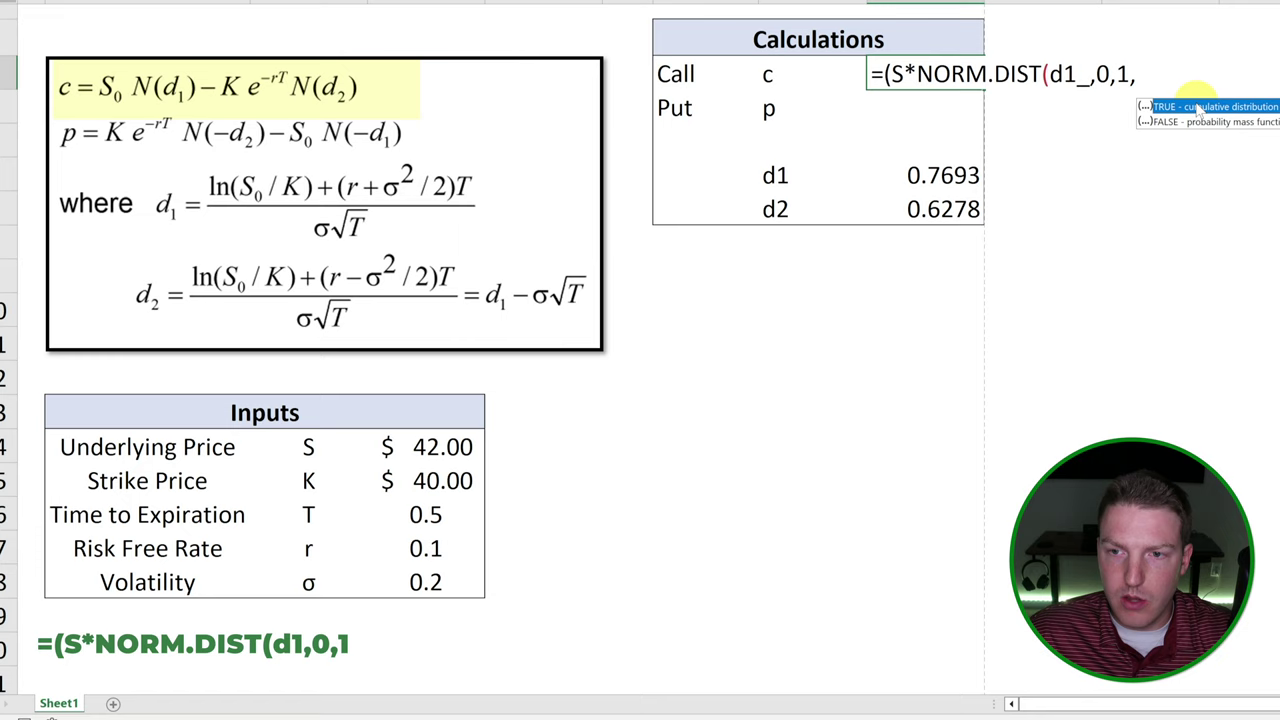
{"action": "double_click", "coordinate": [1198, 108]}
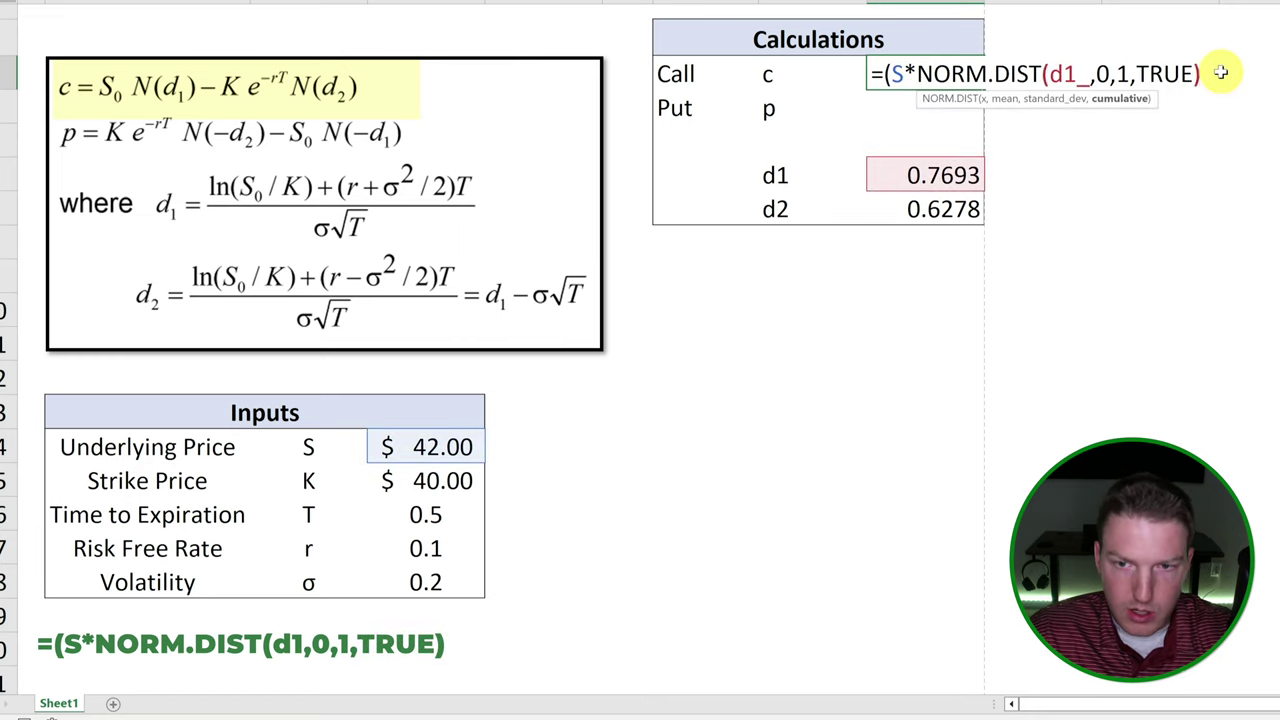
{"action": "type", "text": ")-("}
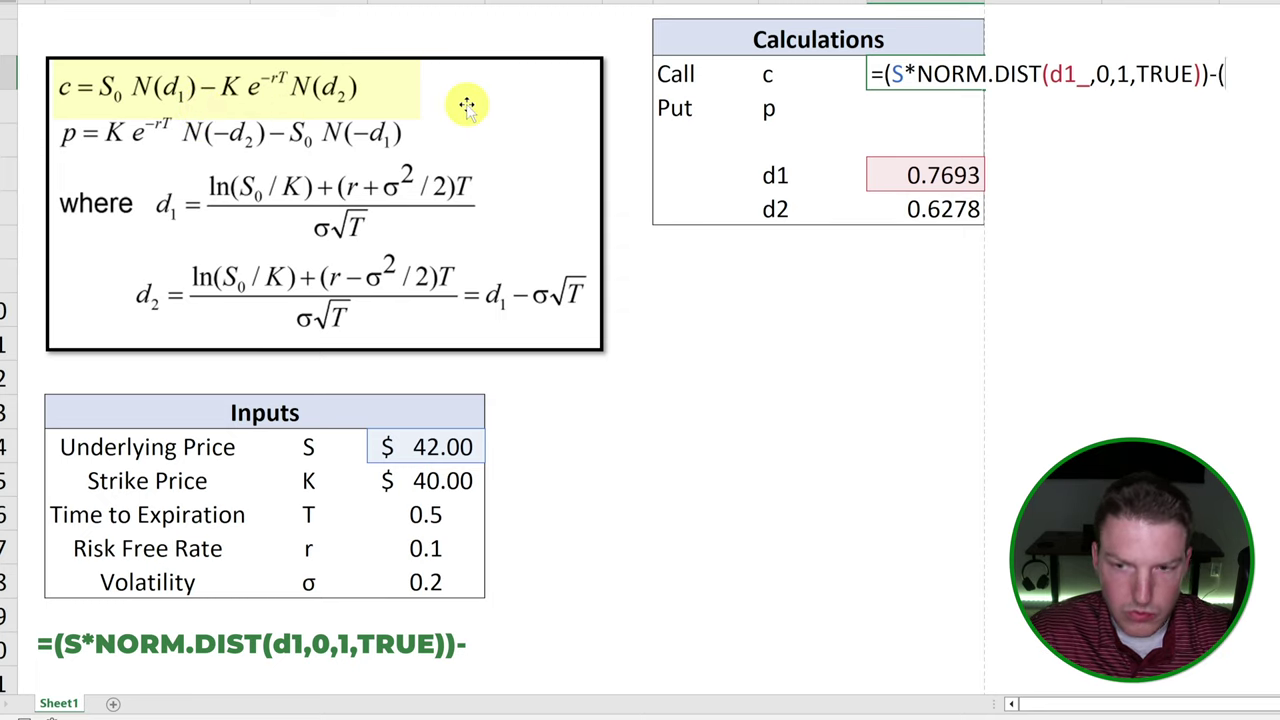
Subtract K*EXP(-r*T)*NORM.DIST(d2,0,1,TRUE), accepting the correction, so Call shows $4.76.
{"action": "left_click", "coordinate": [440, 476]}
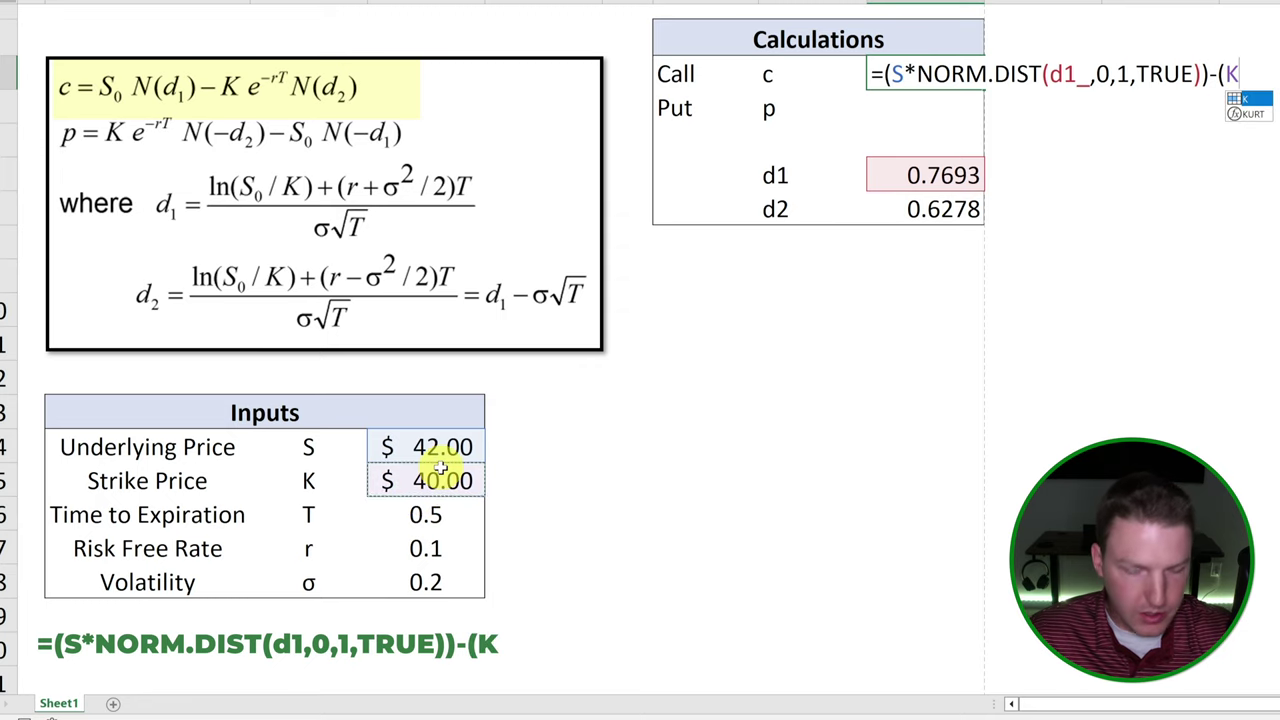
{"action": "type", "text": "*"}
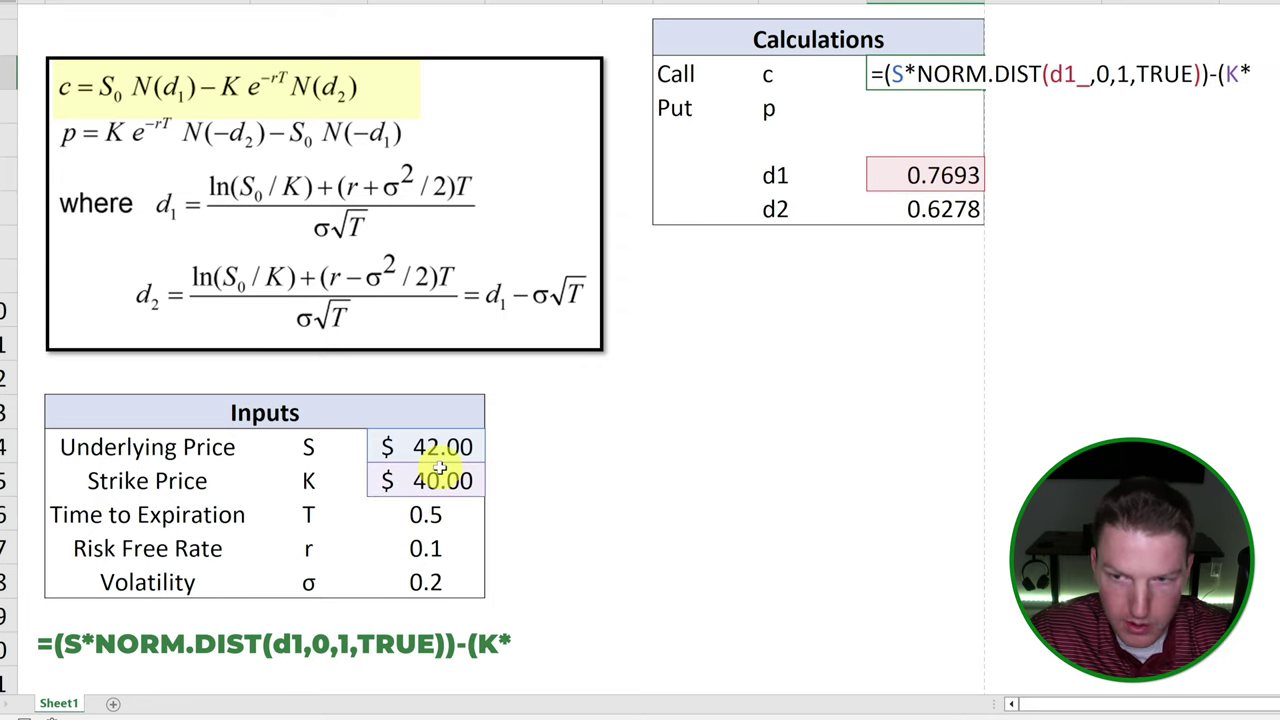
{"action": "type", "text": "(exp("}
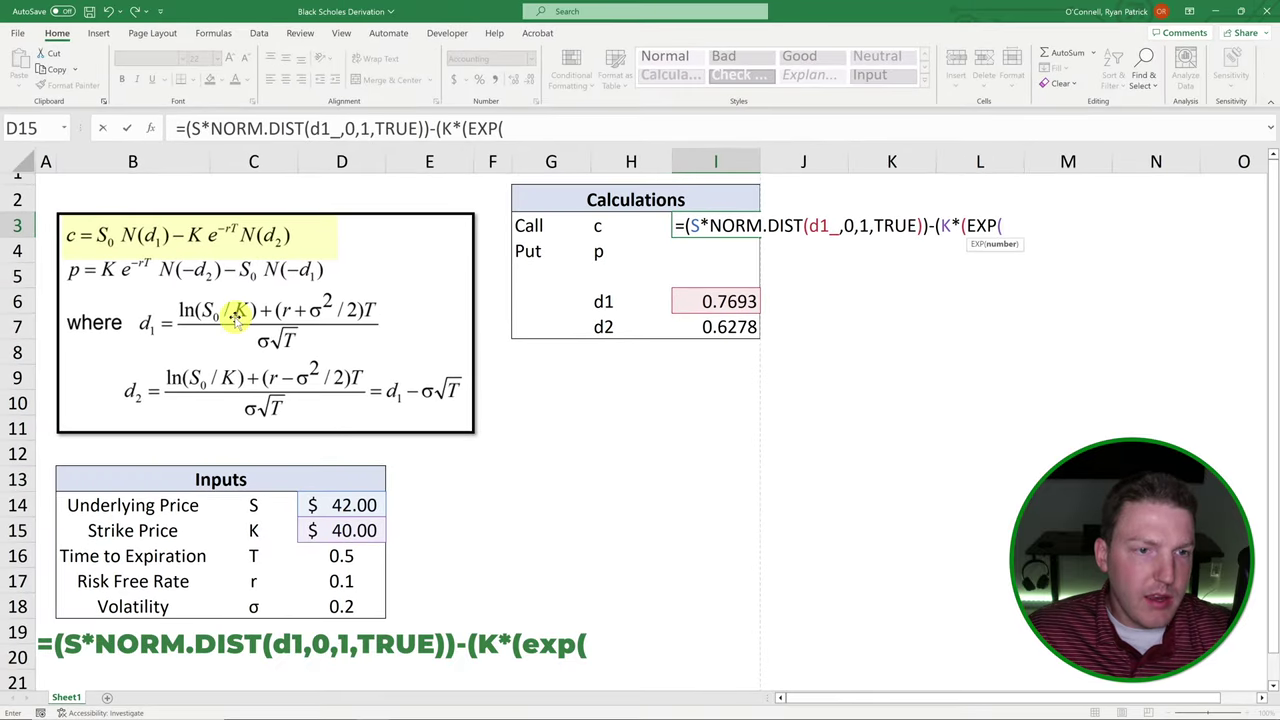
{"action": "type", "text": "-"}
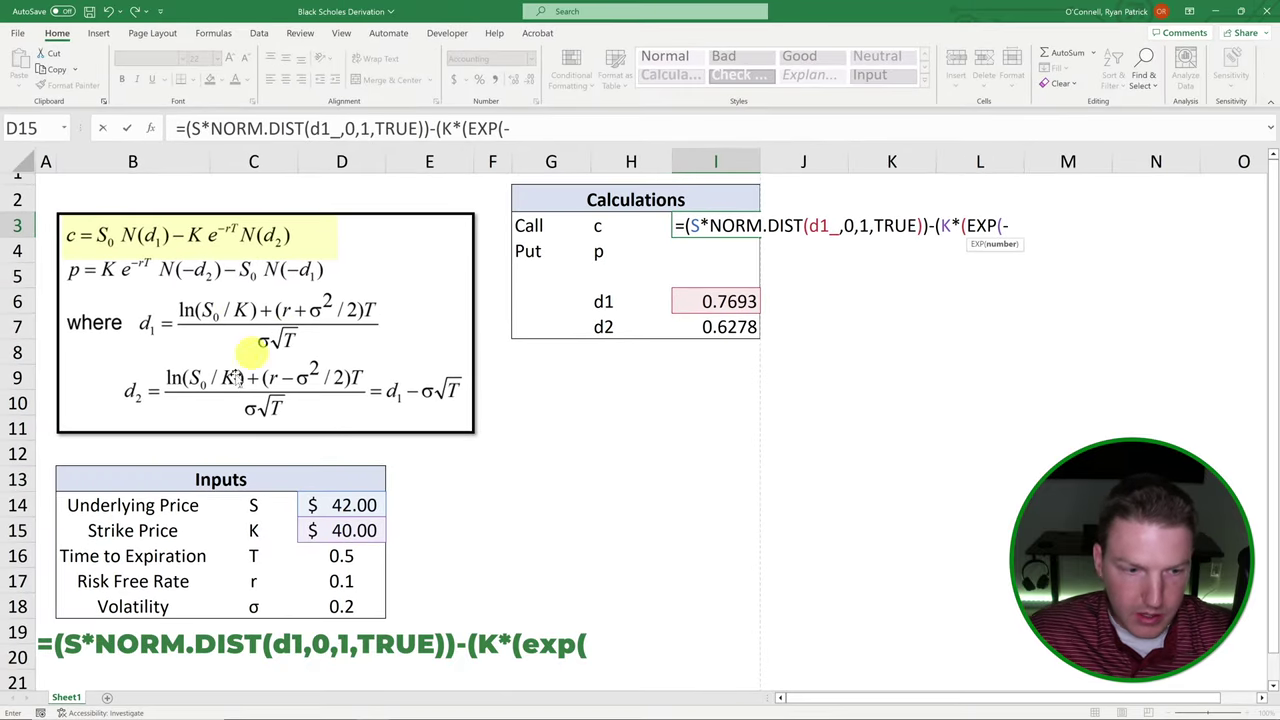
{"action": "left_click", "coordinate": [324, 581]}
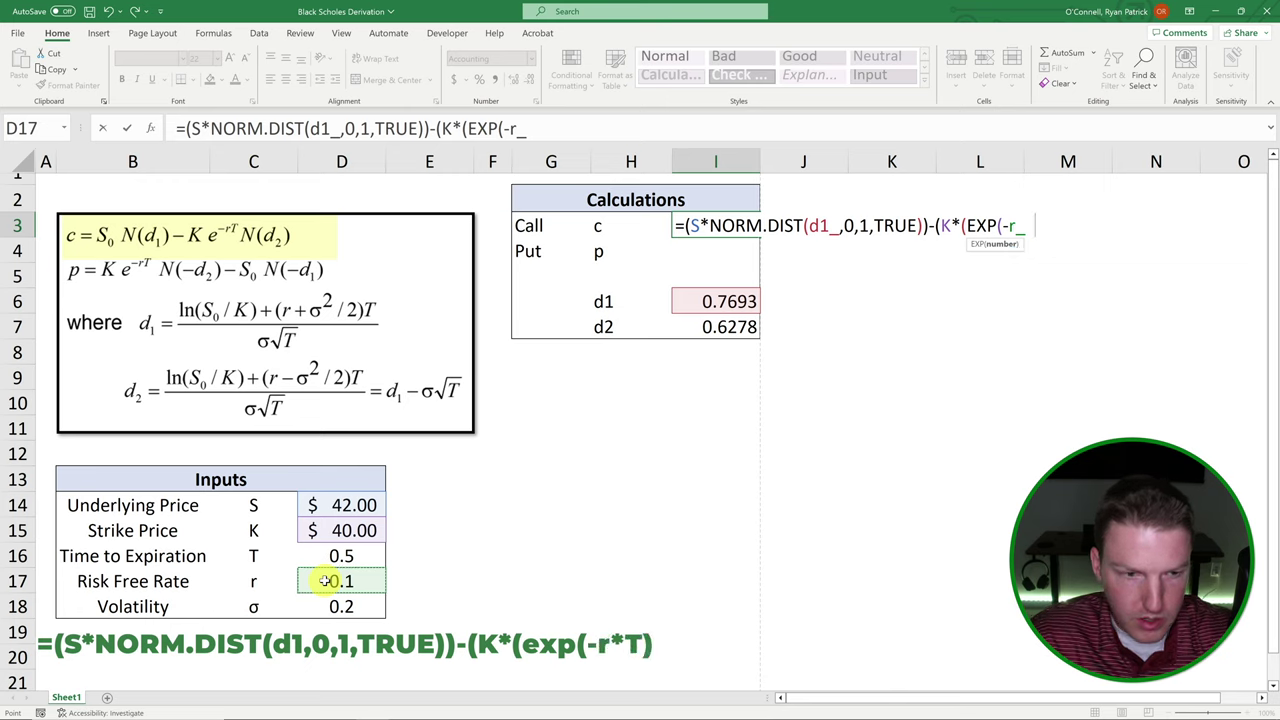
{"action": "left_click", "coordinate": [342, 556]}
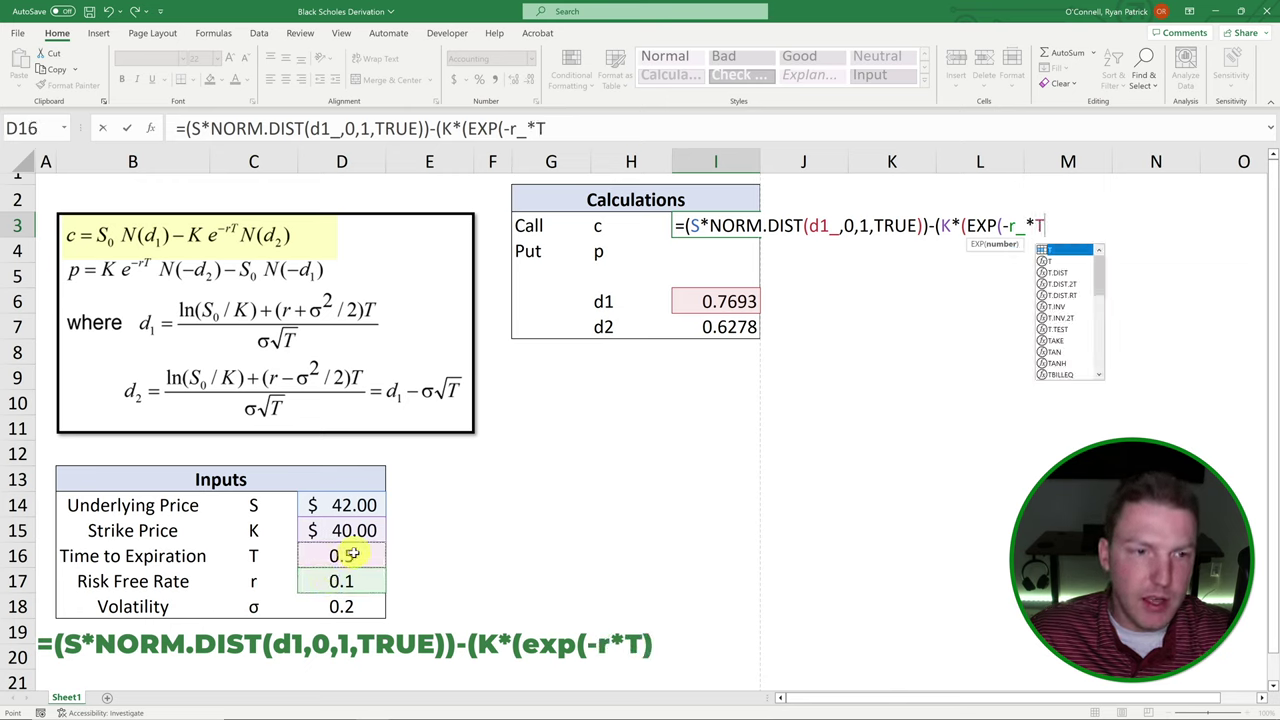
{"action": "type", "text": ")"}
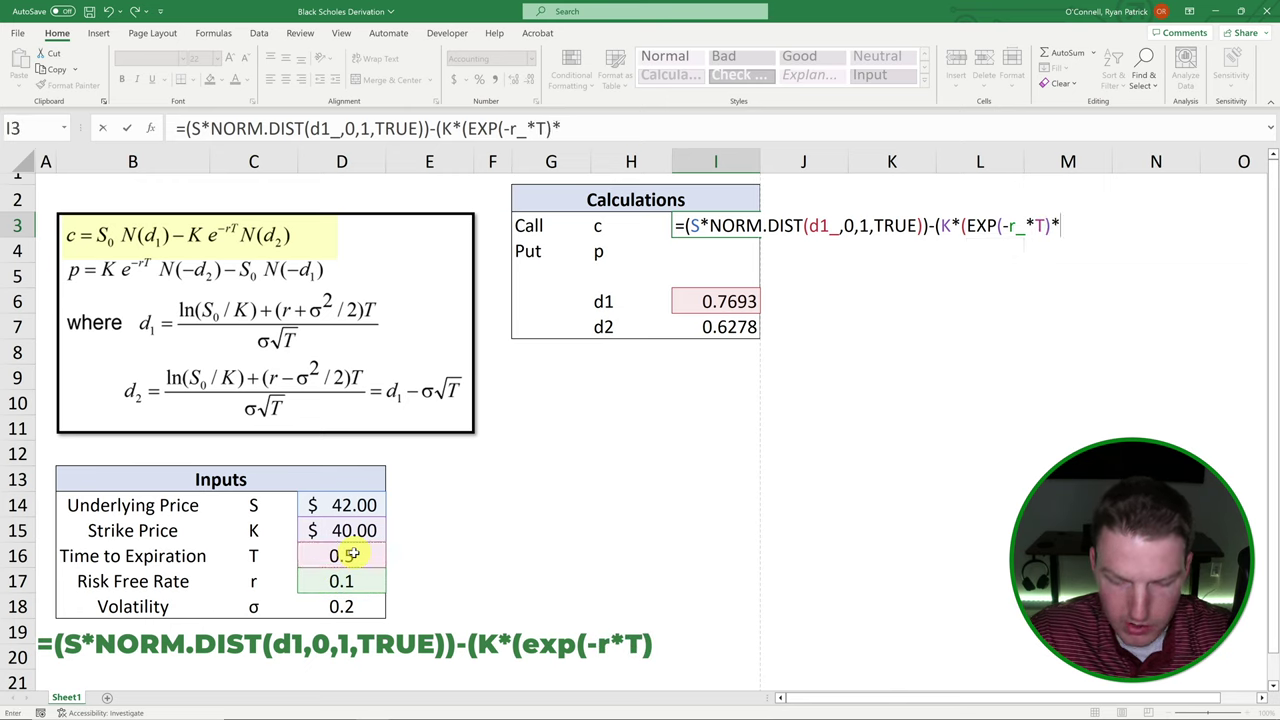
{"action": "type", "text": "*nor"}
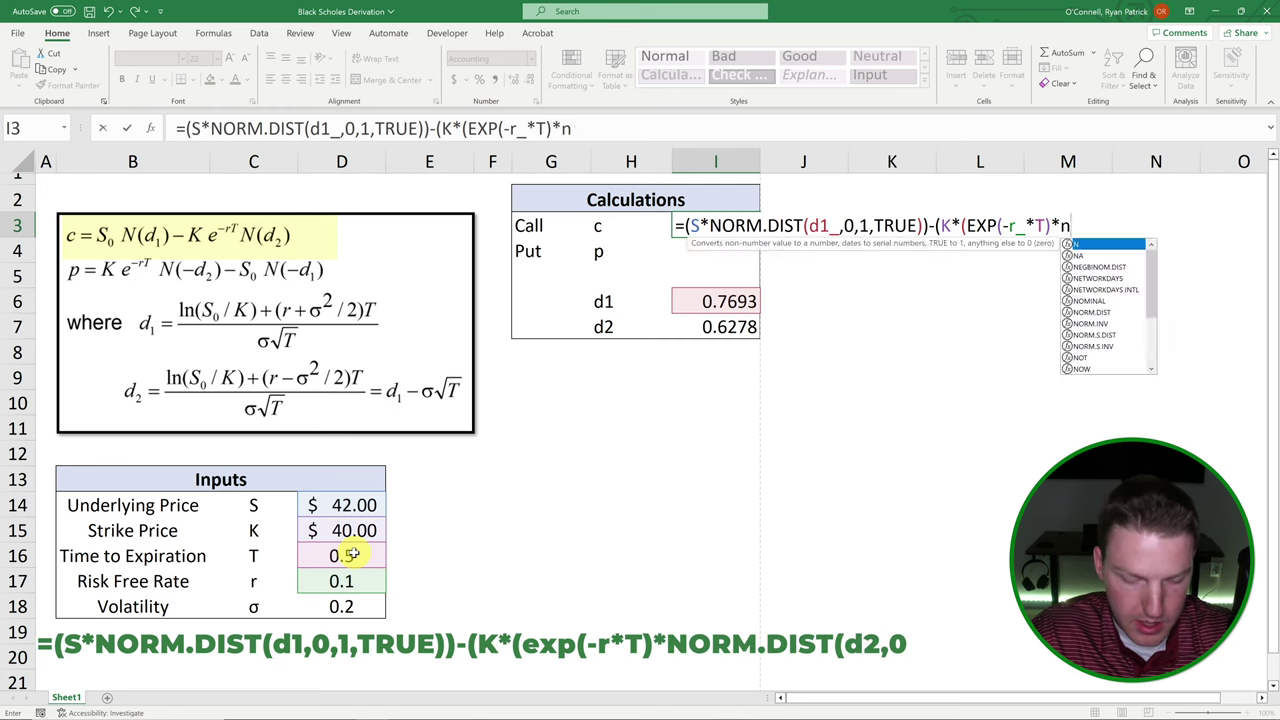
{"action": "key", "text": "Tab"}
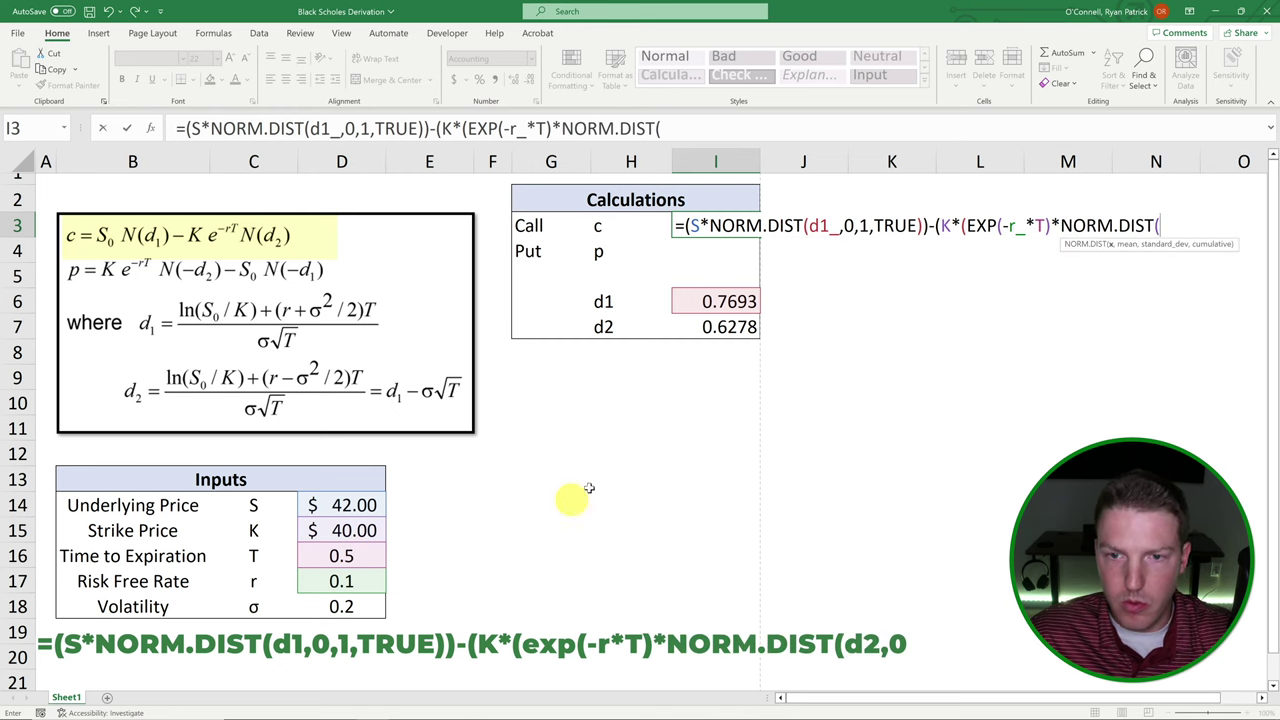
{"action": "left_click", "coordinate": [700, 327]}
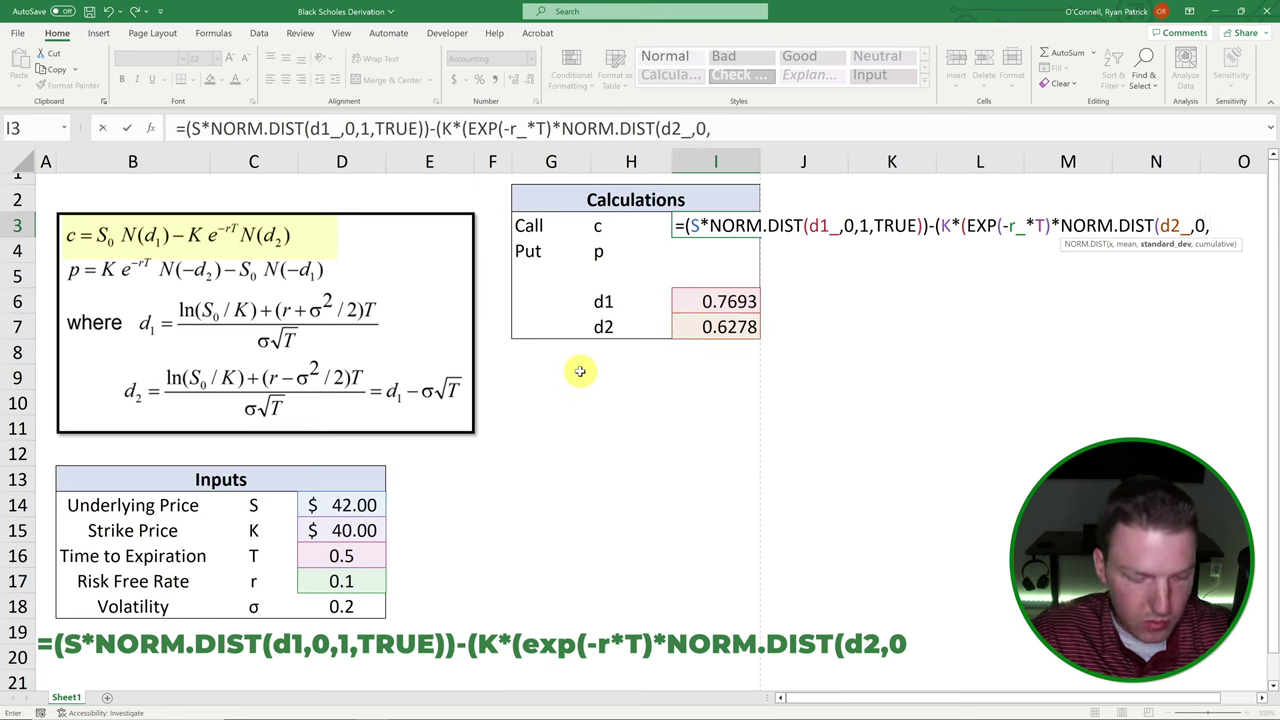
{"action": "type", "text": ",0,1,"}
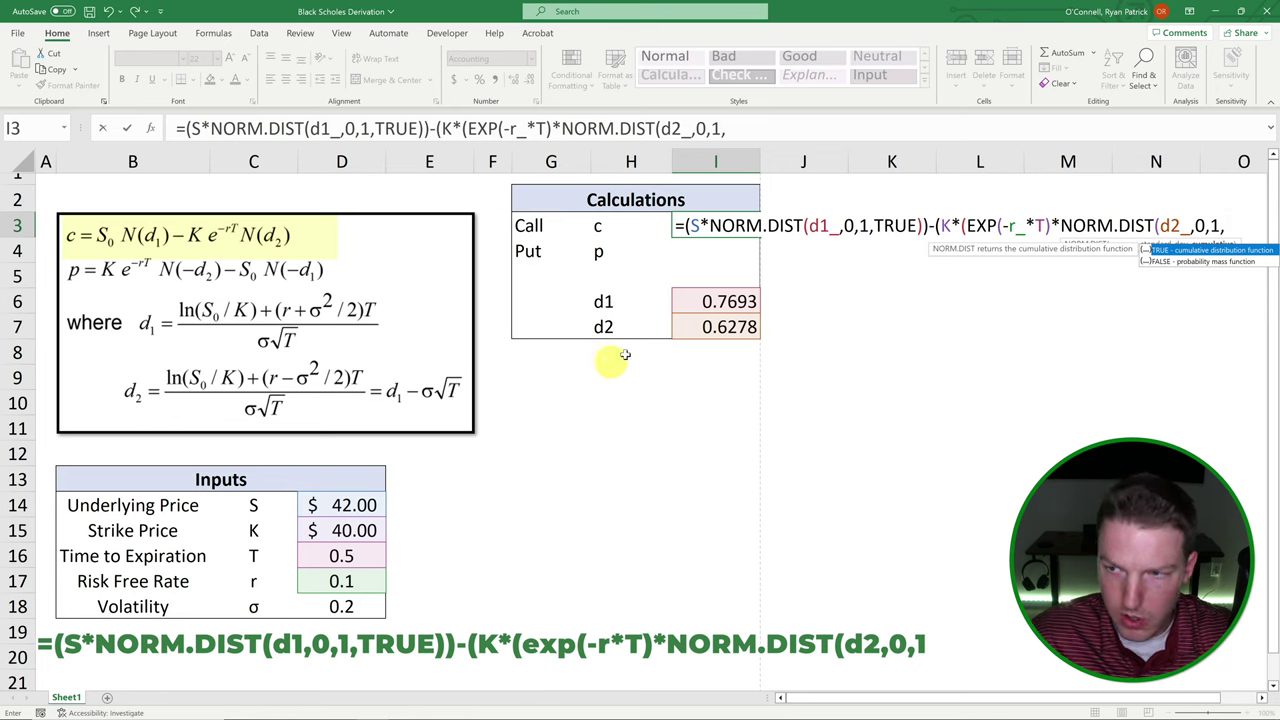
{"action": "double_click", "coordinate": [1190, 250]}
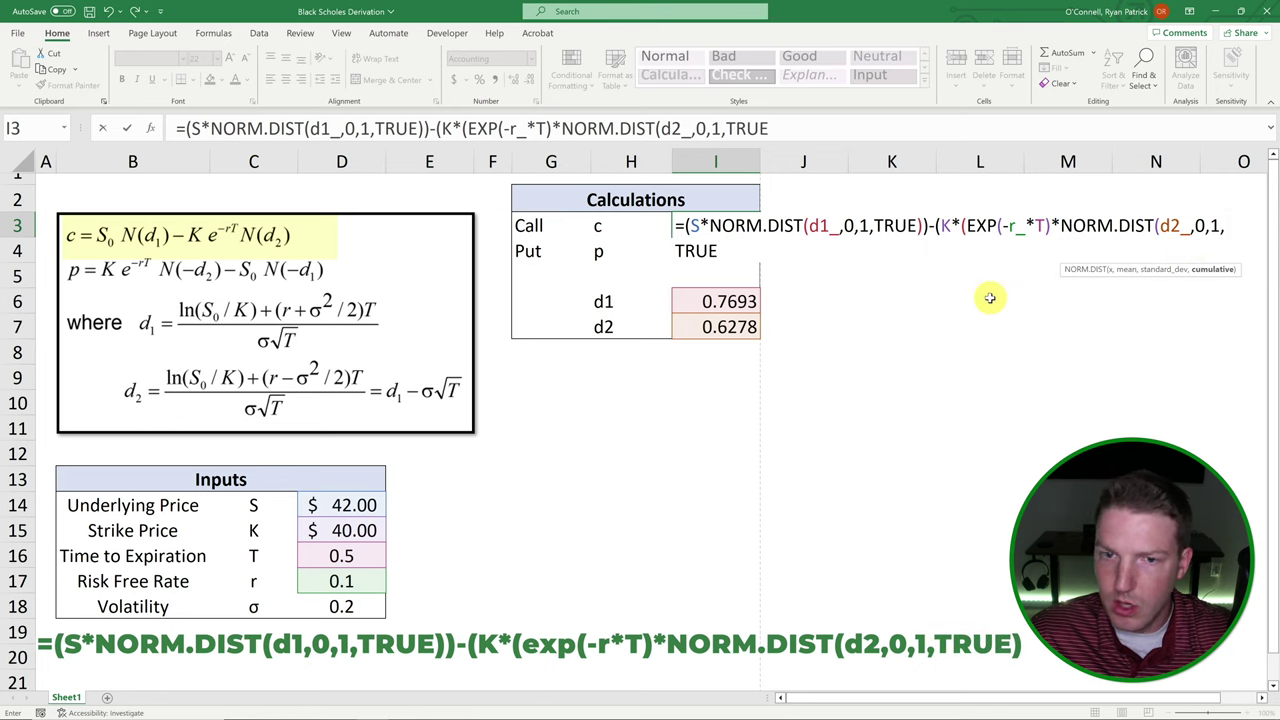
{"action": "type", "text": "))"}
{"action": "key", "text": "Return"}
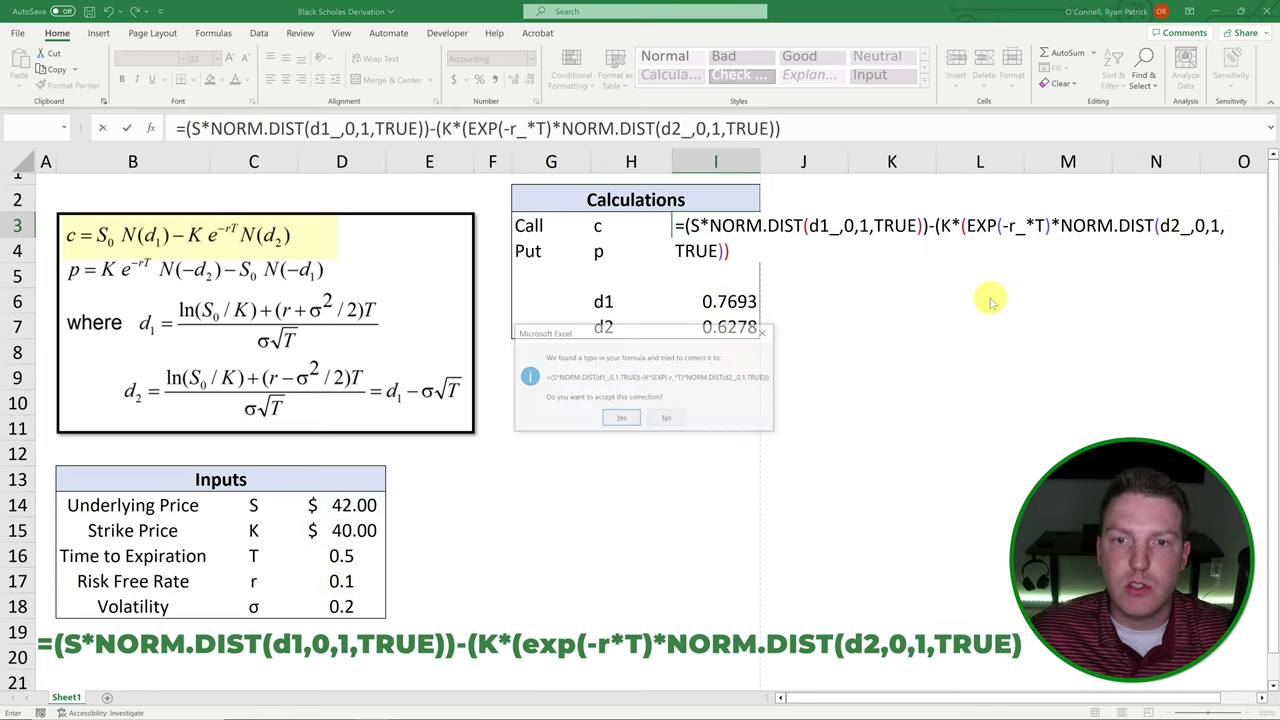
{"action": "left_click", "coordinate": [634, 424]}
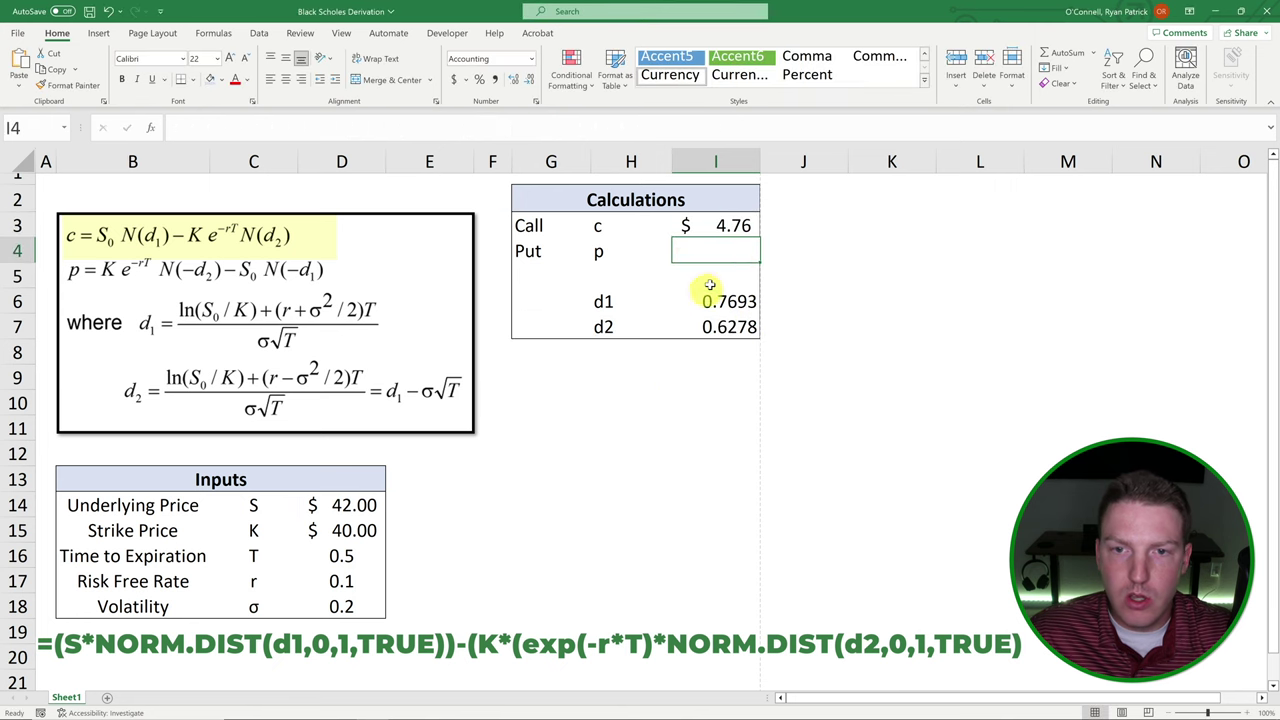
{"action": "left_click", "coordinate": [737, 217]}
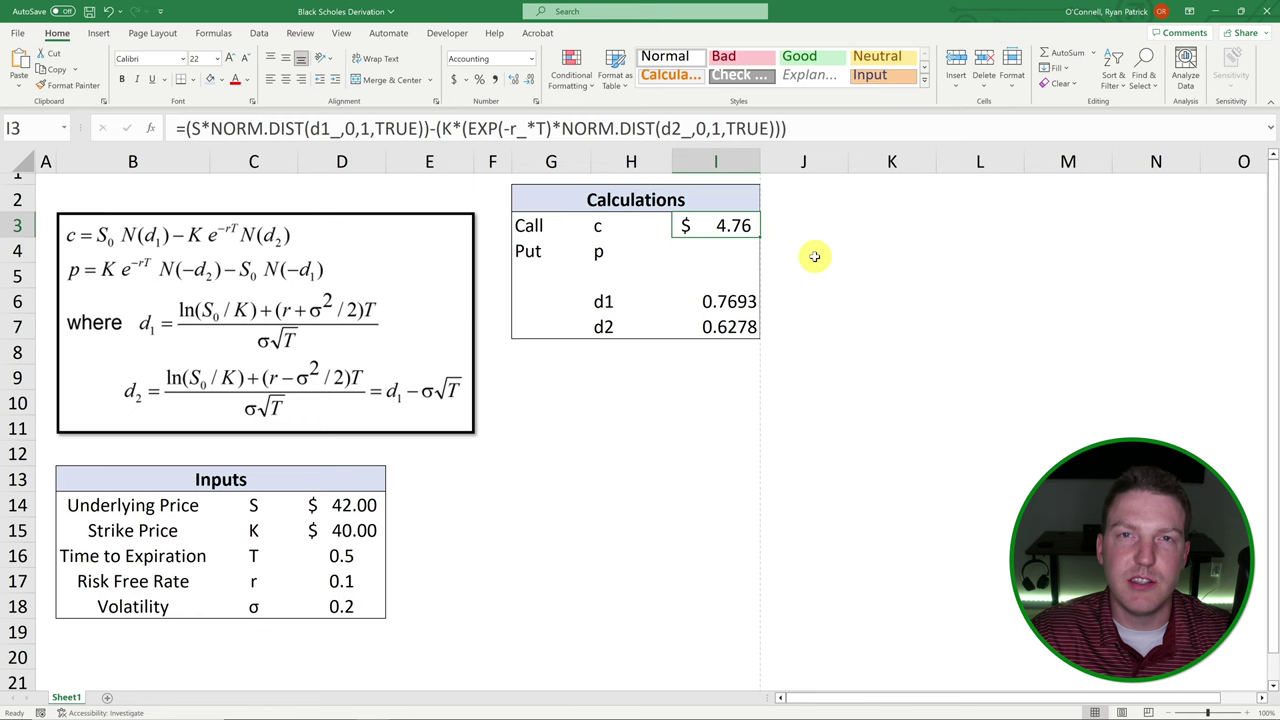
{"action": "double_click", "coordinate": [716, 250]}
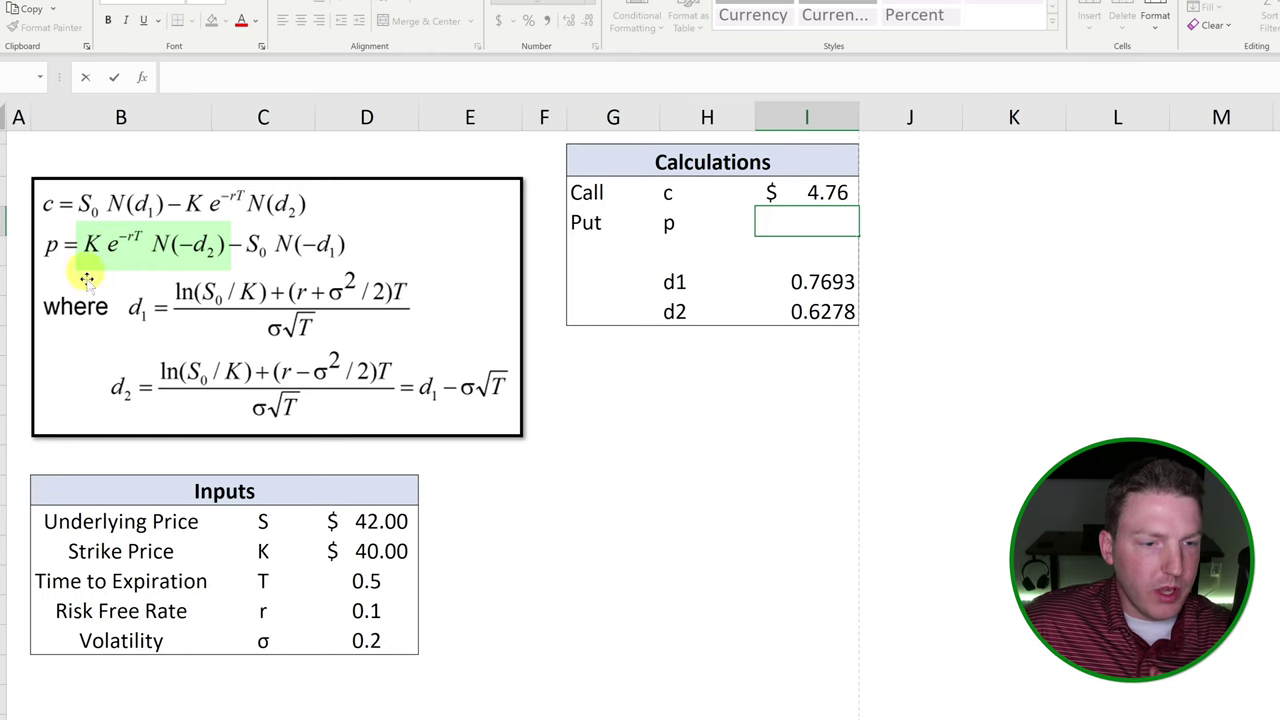
{"action": "left_click", "coordinate": [363, 553]}
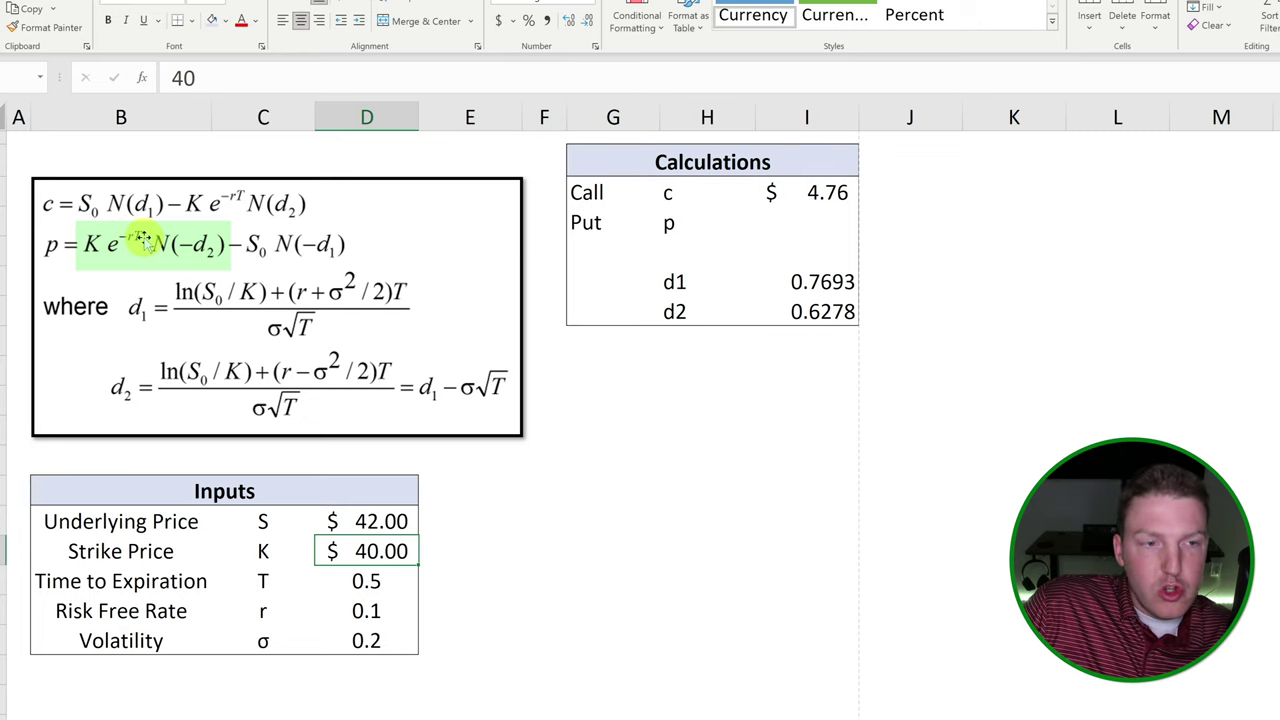
{"action": "left_click", "coordinate": [330, 580]}
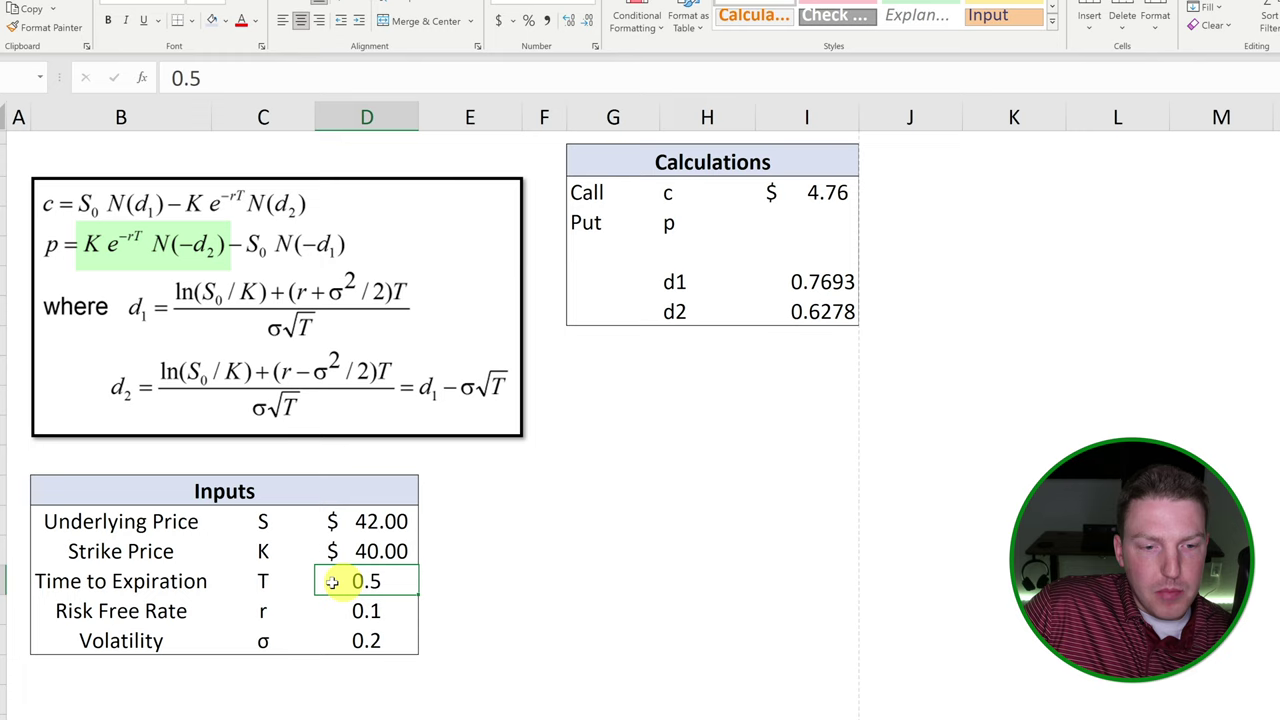
{"action": "mouse_move", "coordinate": [328, 579]}
{"action": "left_mouse_down"}
{"action": "mouse_move", "coordinate": [166, 574]}
{"action": "mouse_move", "coordinate": [341, 578]}
{"action": "left_mouse_up"}
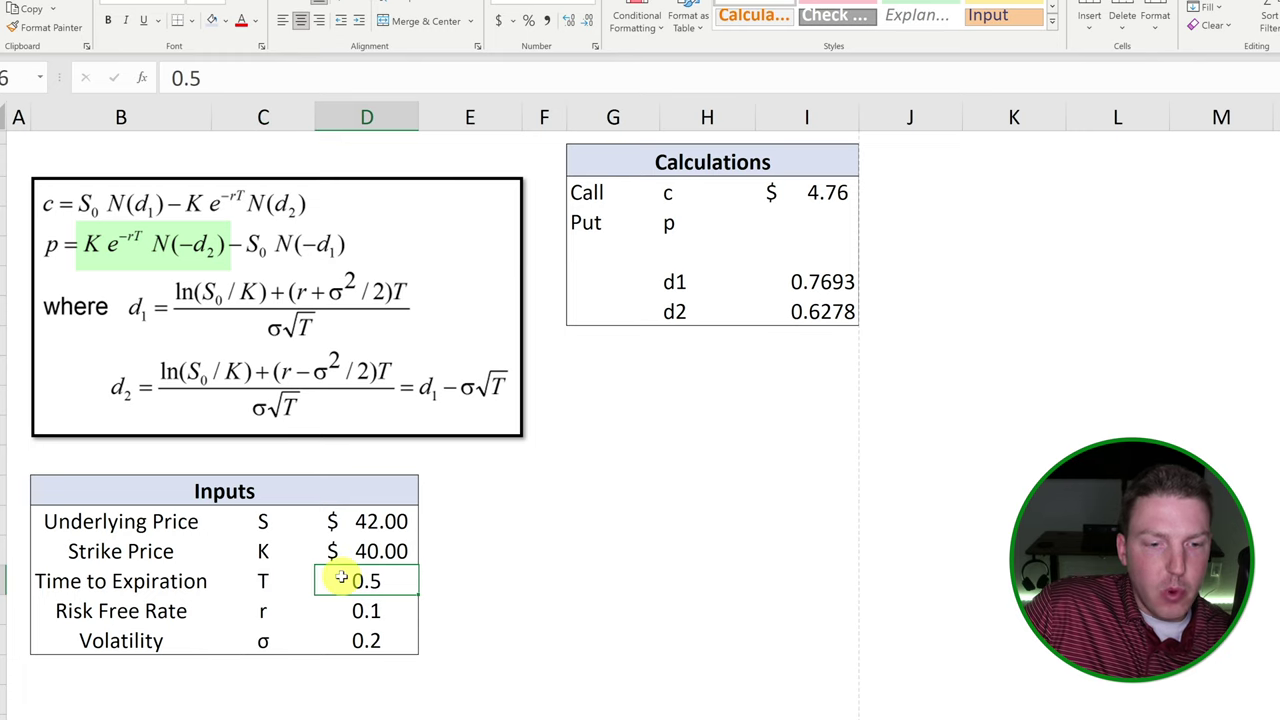
{"action": "left_click", "coordinate": [360, 612]}
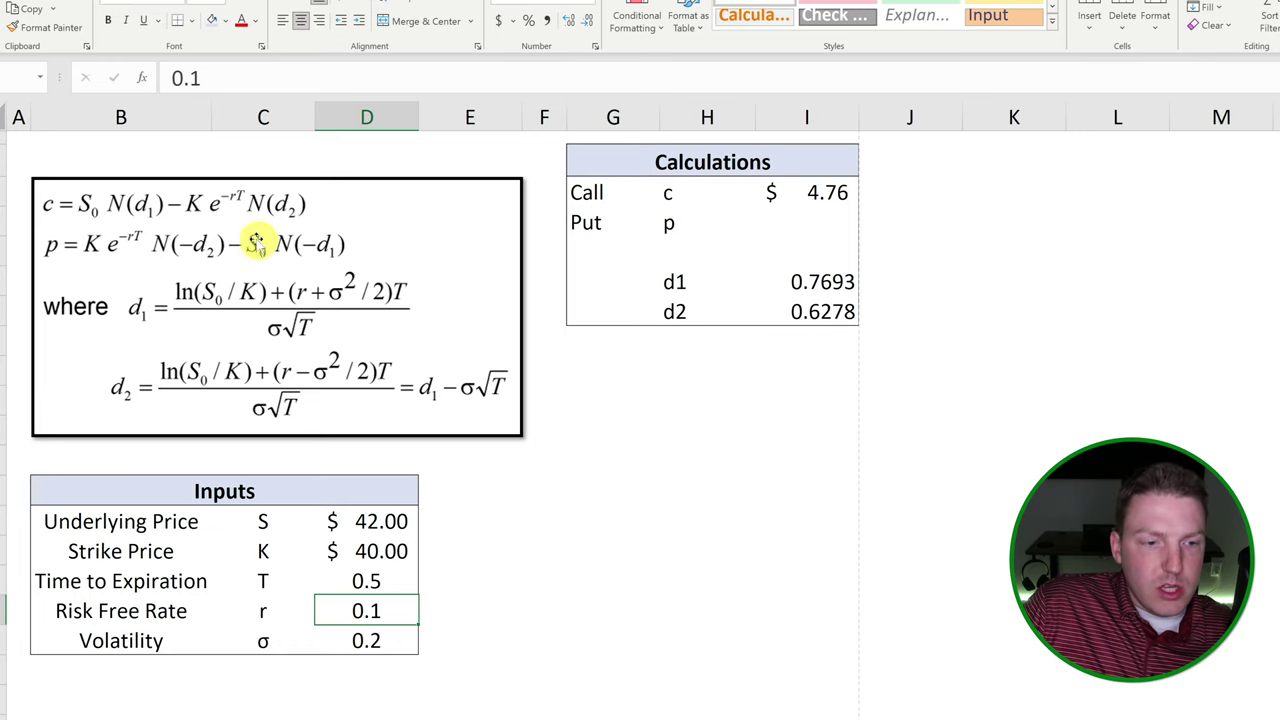
{"action": "left_click", "coordinate": [343, 514]}
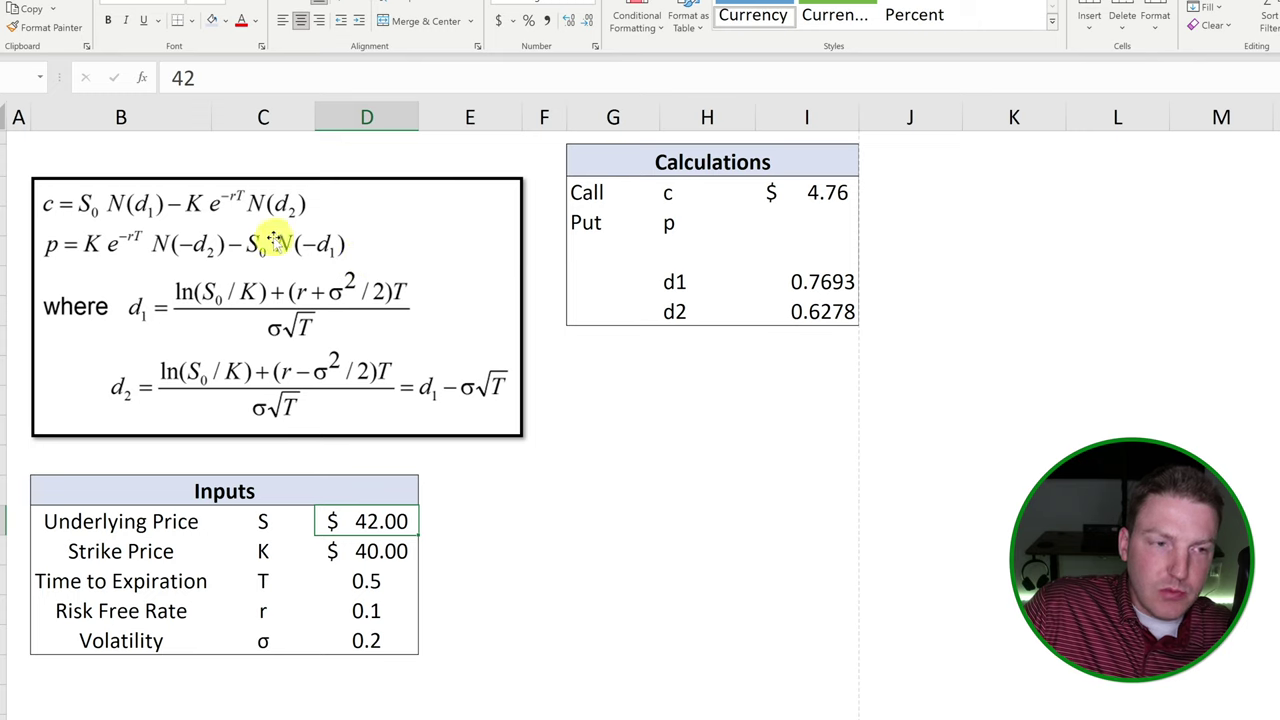
Start the put formula in I4 with the discounted strike =K*EXP(-r*T).
{"action": "left_click", "coordinate": [789, 211]}
{"action": "type", "text": "="}
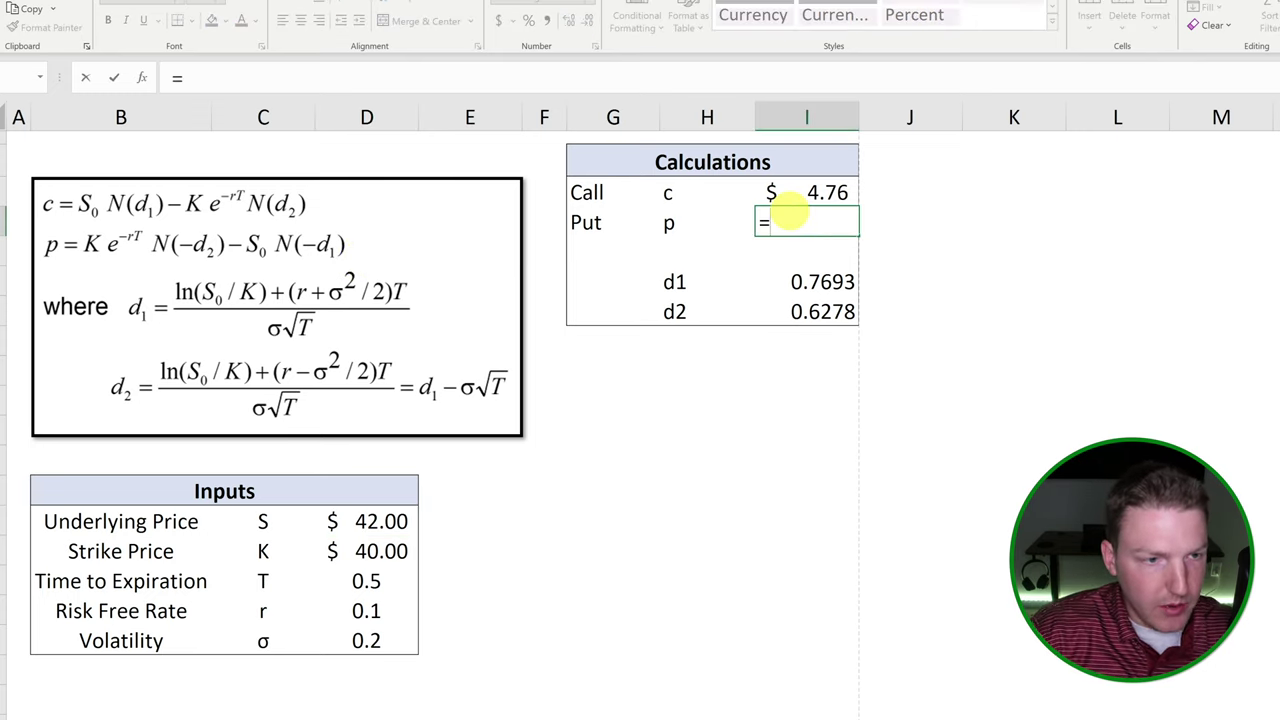
{"action": "left_click", "coordinate": [336, 549]}
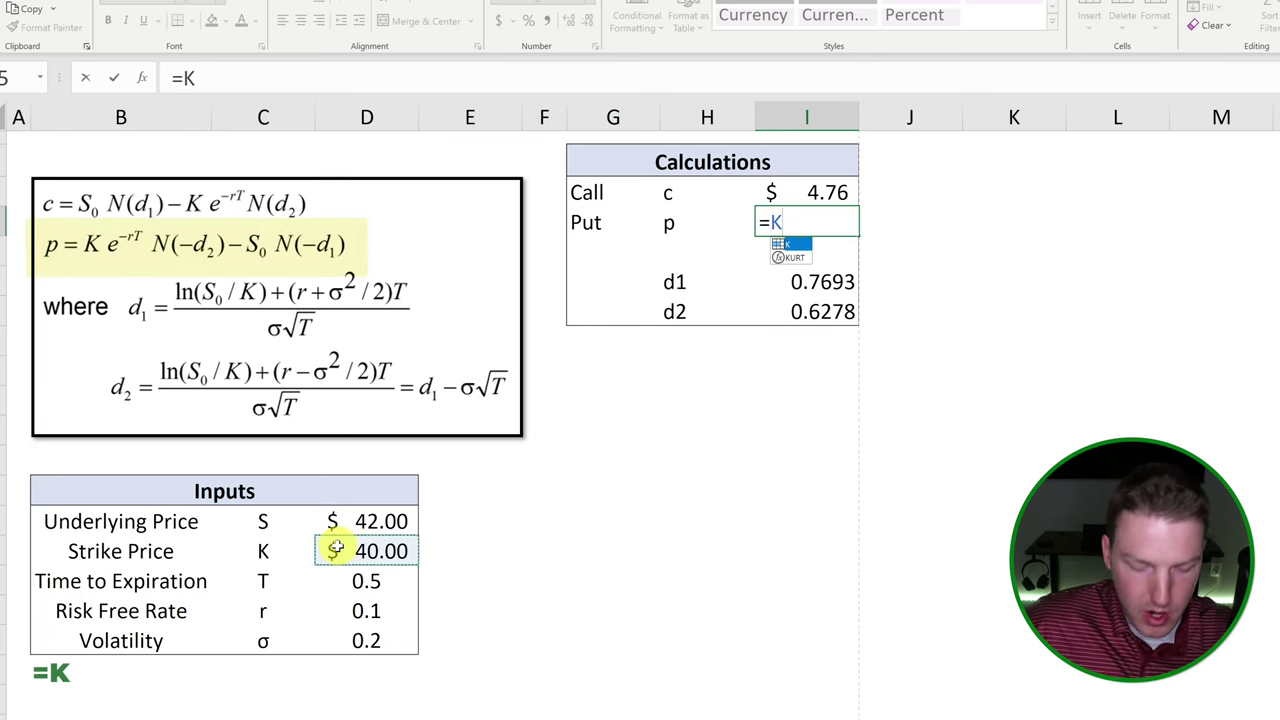
{"action": "type", "text": "*"}
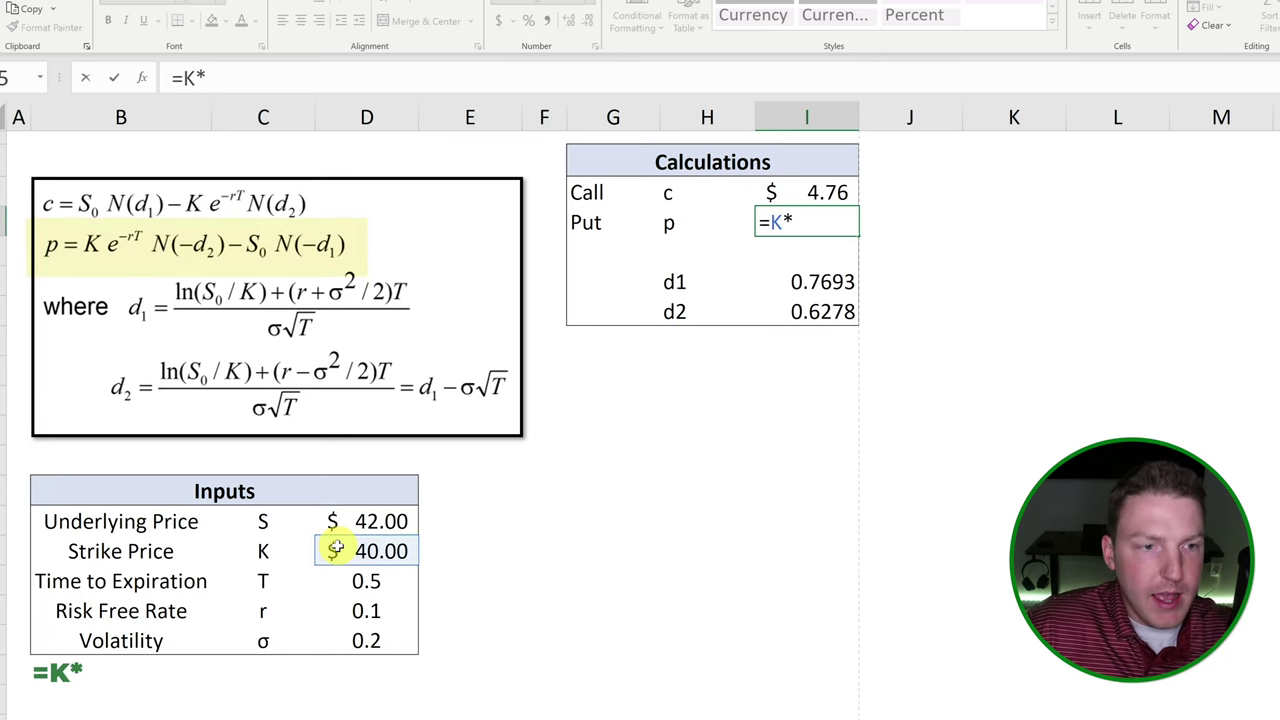
{"action": "type", "text": "exp("}
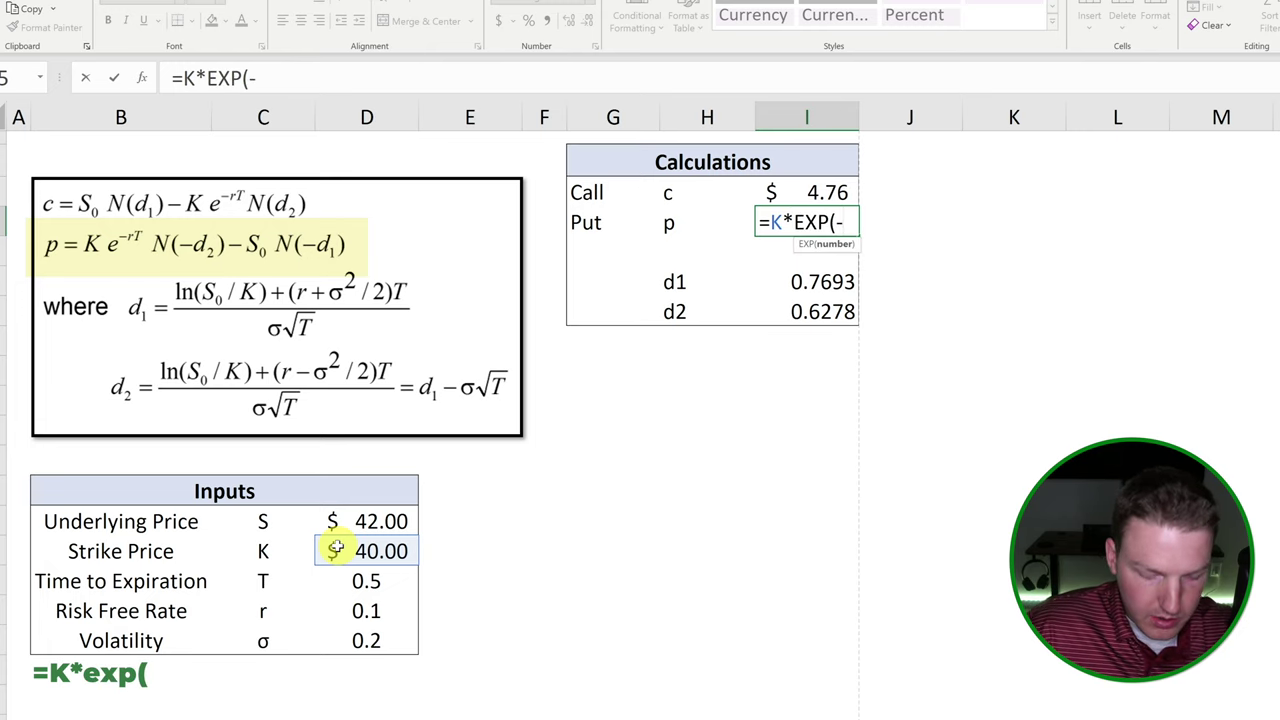
{"action": "type", "text": "-"}
{"action": "left_click", "coordinate": [366, 611]}
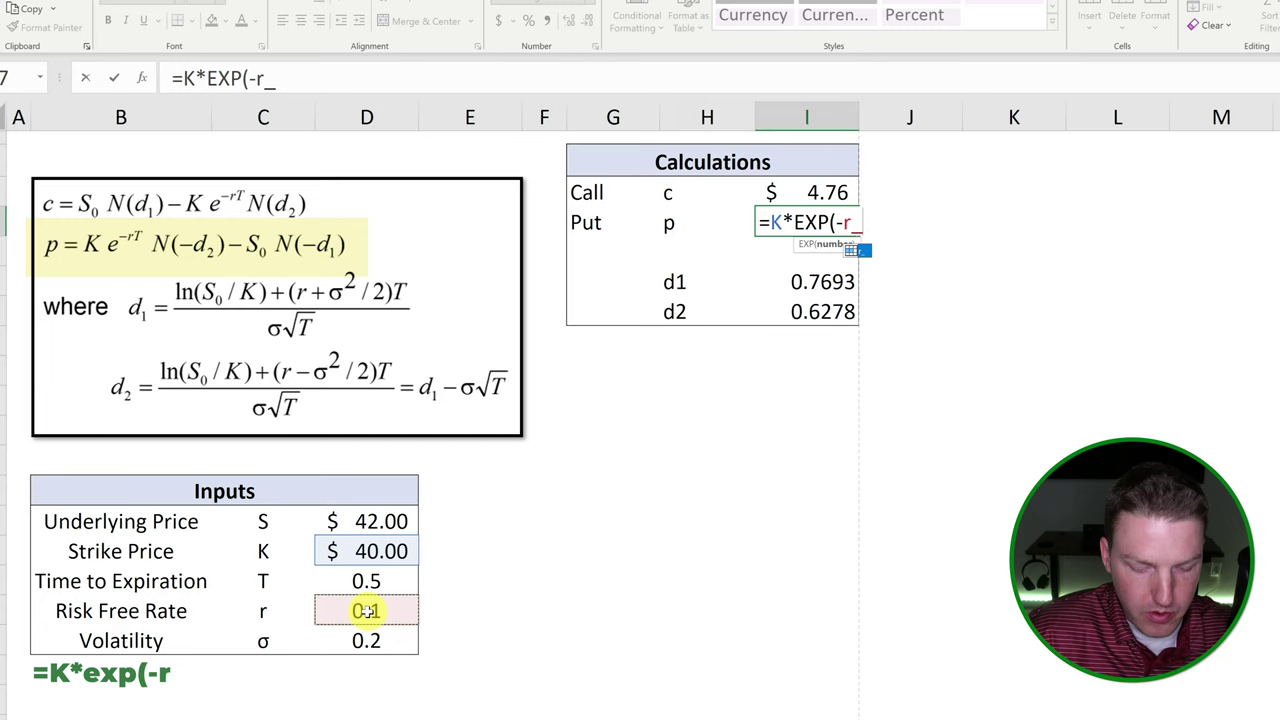
{"action": "type", "text": "*"}
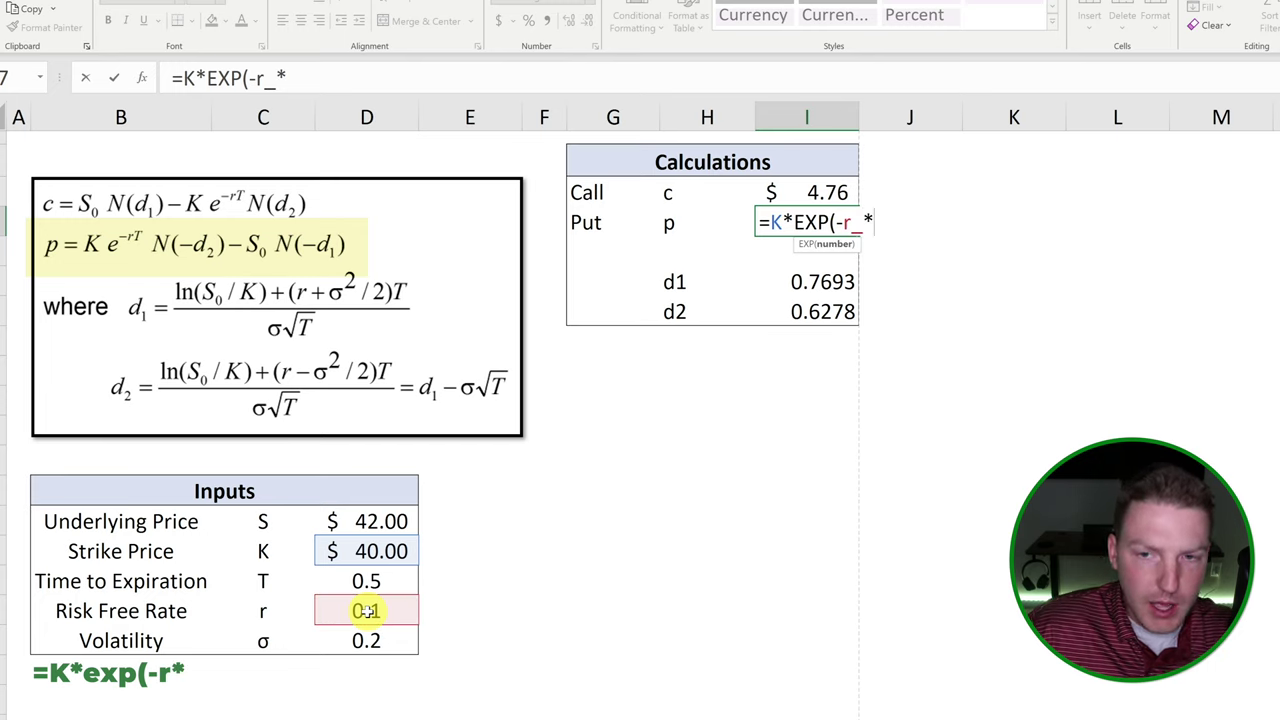
{"action": "left_click", "coordinate": [366, 581]}
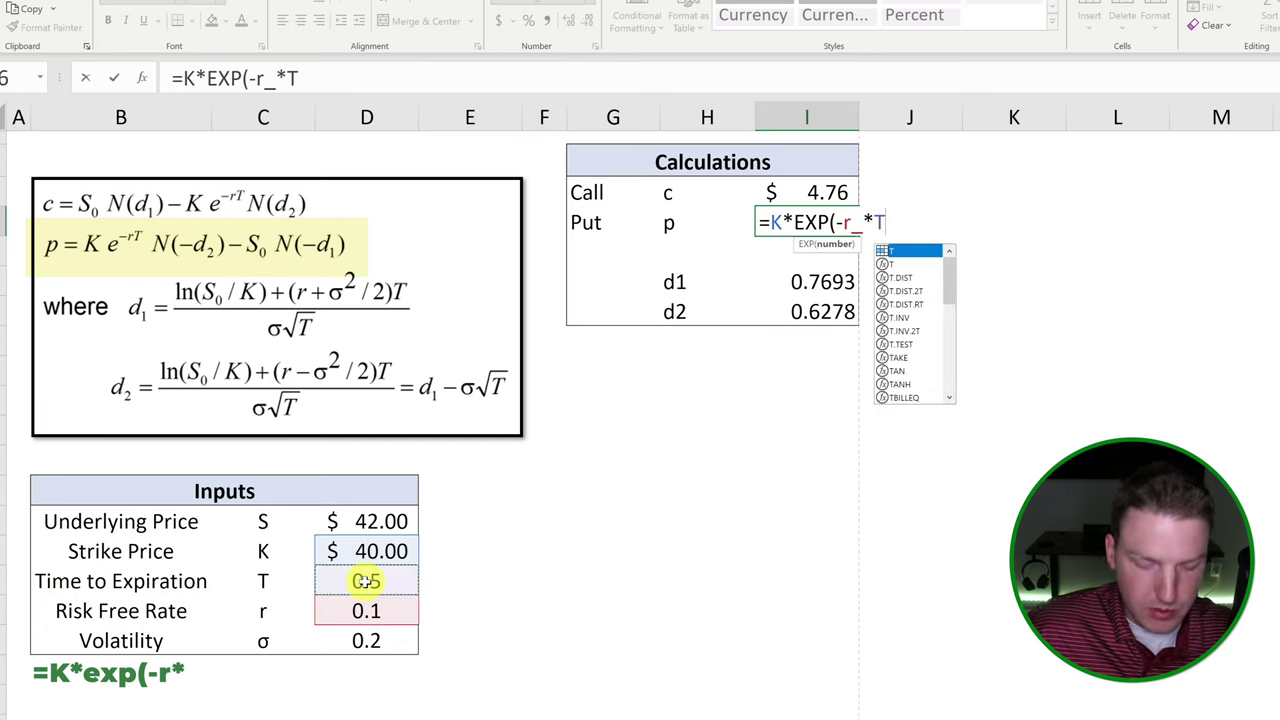
{"action": "type", "text": ")*"}
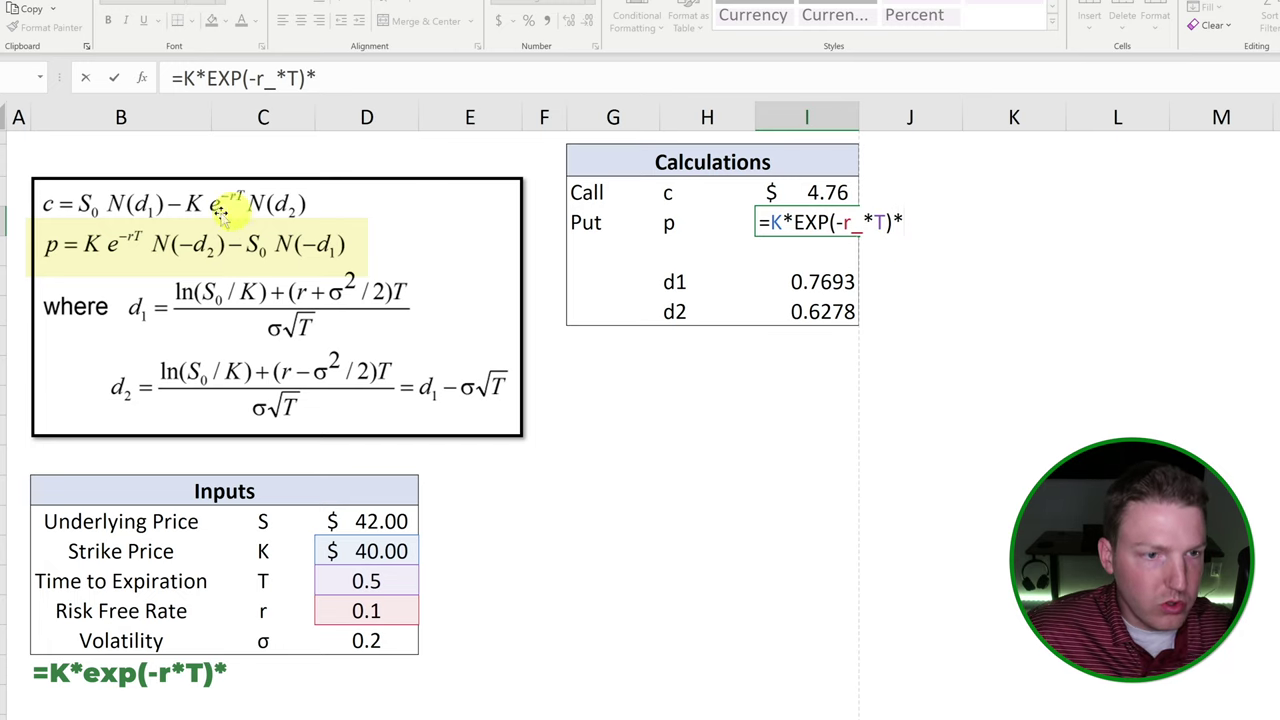
Multiply by NORM.DIST(-d2,0,1,TRUE) and begin subtracting S*NORM.DIST.
{"action": "type", "text": "or"}
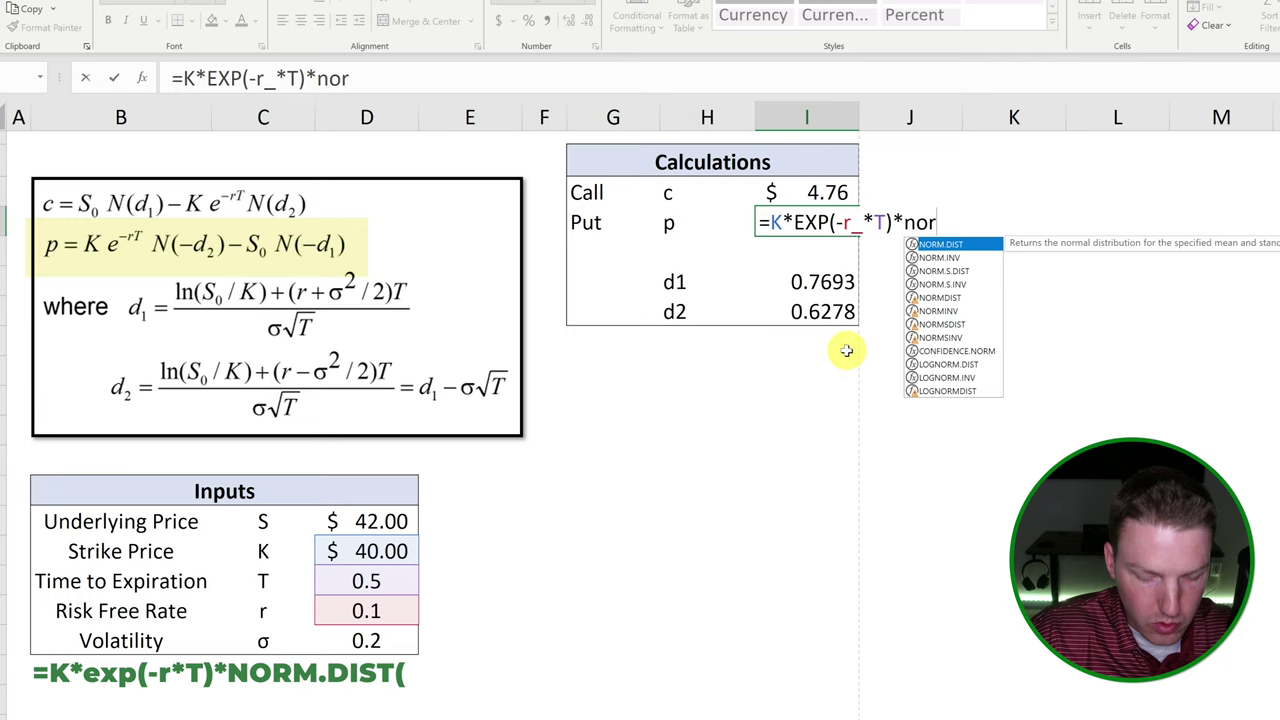
{"action": "key", "text": "Tab"}
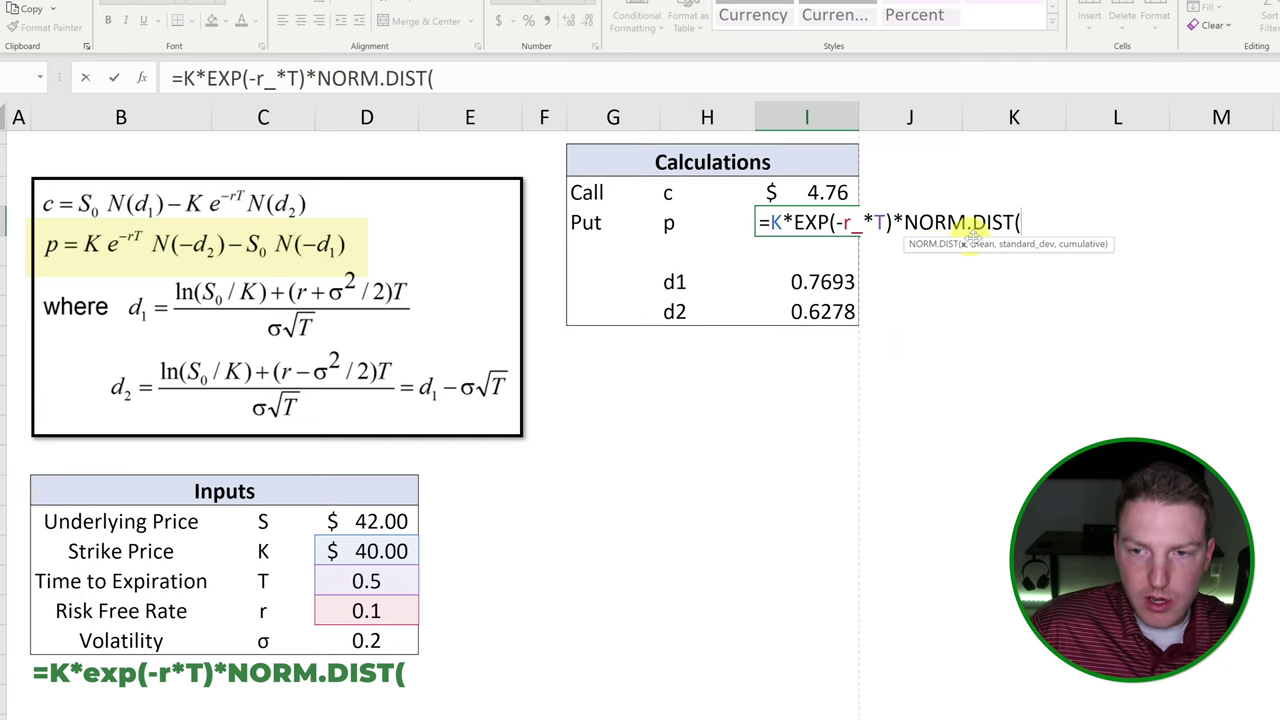
{"action": "type", "text": "-"}
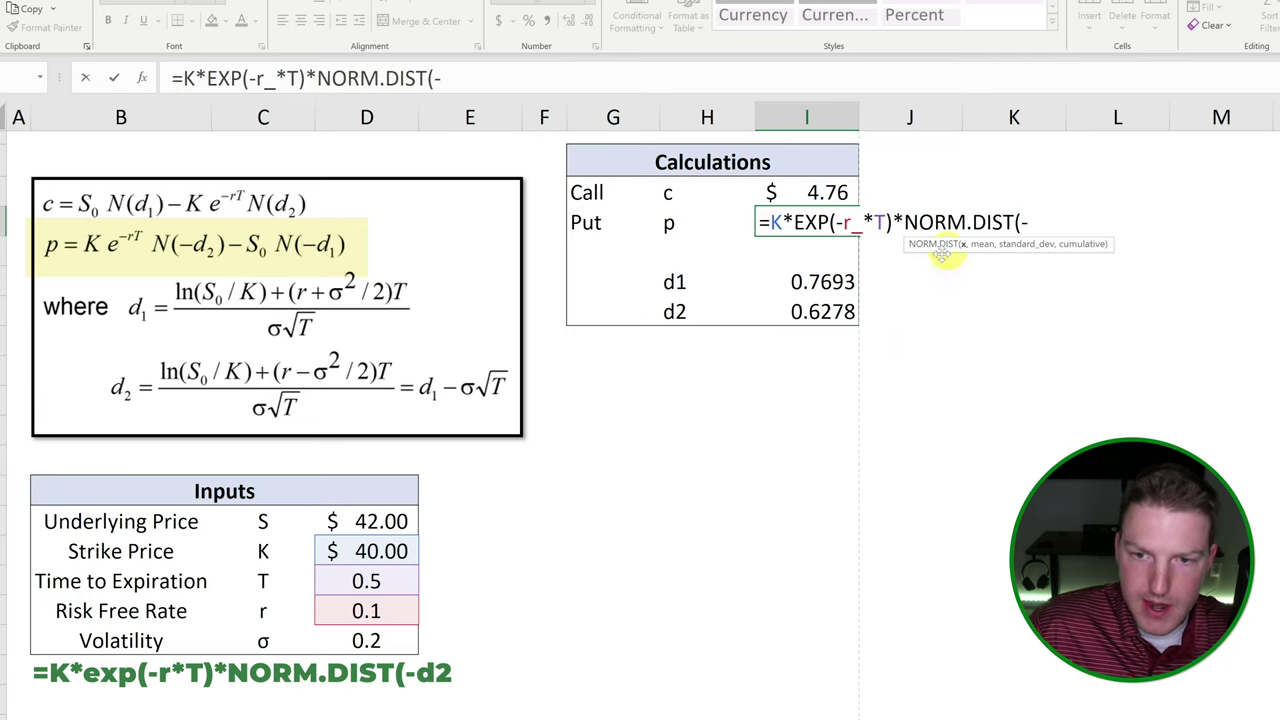
{"action": "left_click", "coordinate": [840, 311]}
{"action": "type", "text": ",0"}
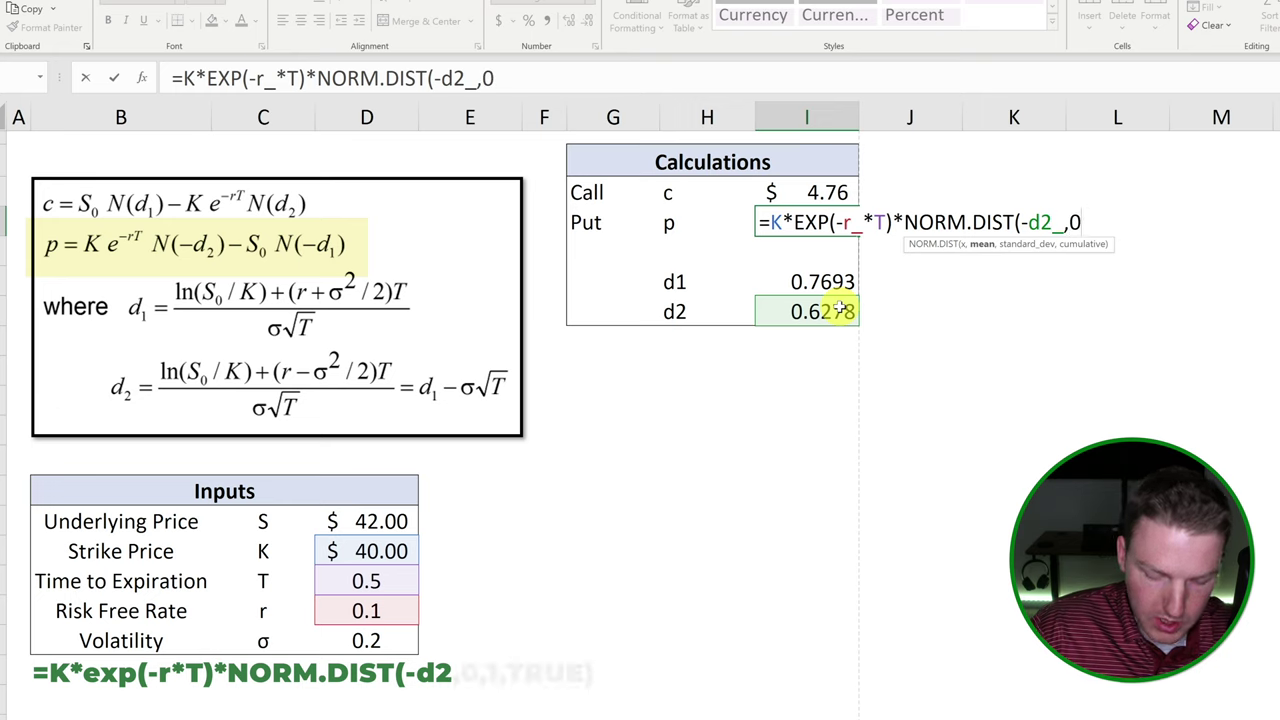
{"action": "type", "text": ",1,"}
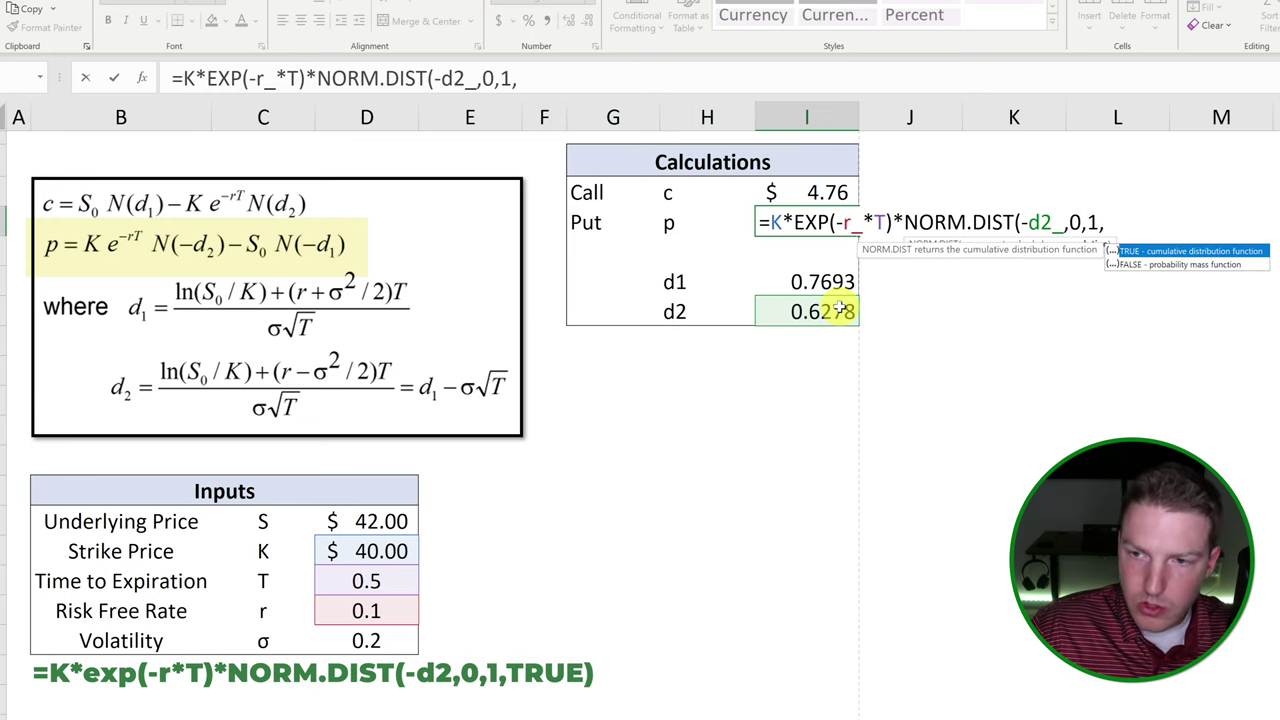
{"action": "type", "text": "true"}
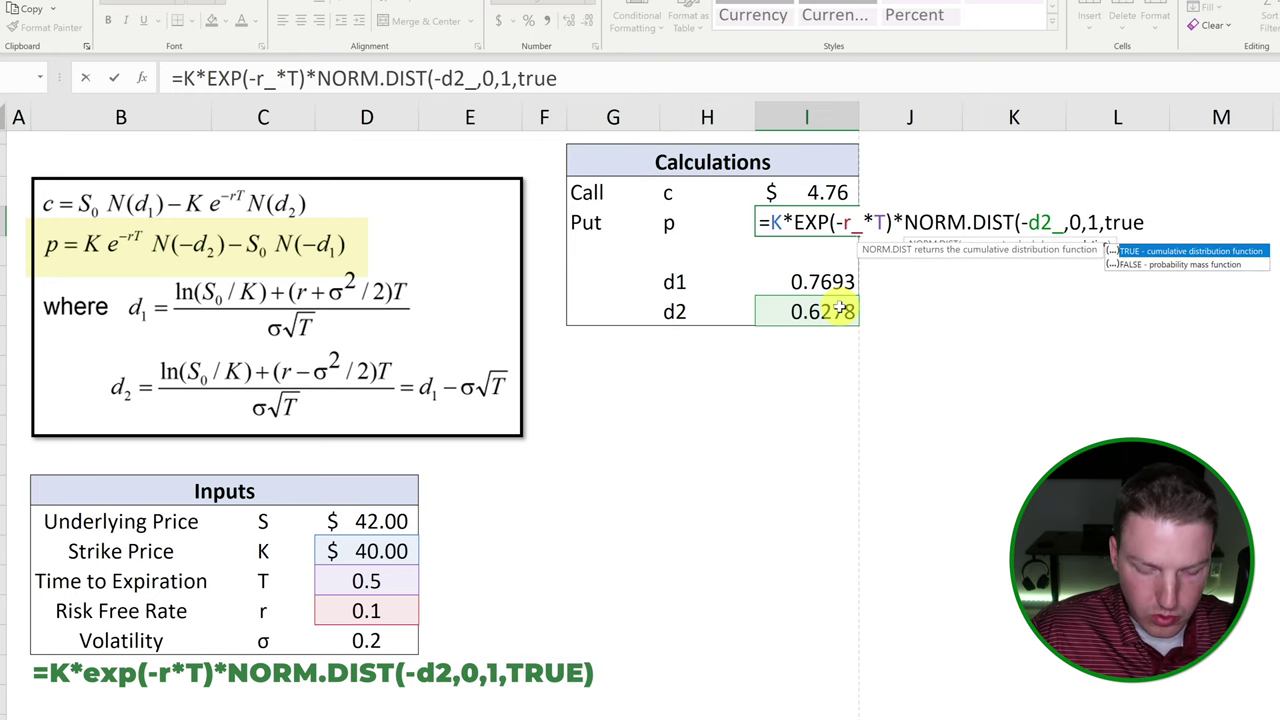
{"action": "type", "text": ")"}
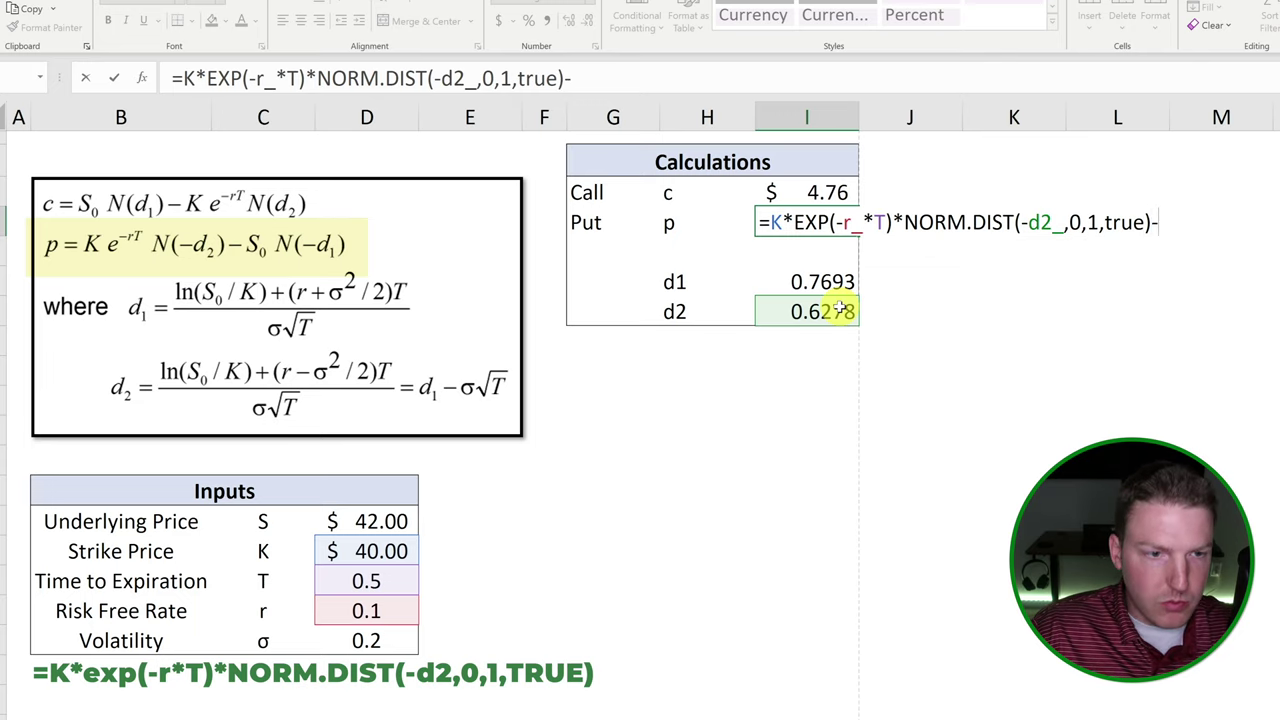
{"action": "type", "text": "-"}
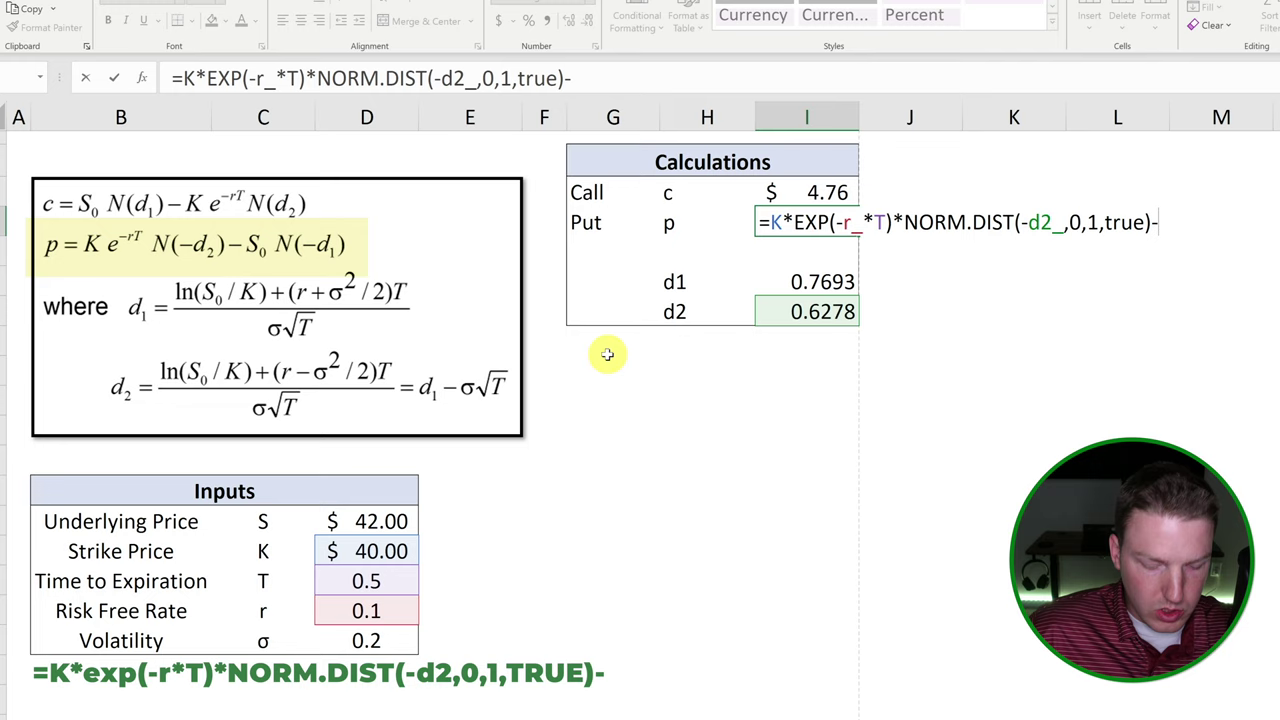
{"action": "type", "text": "S"}
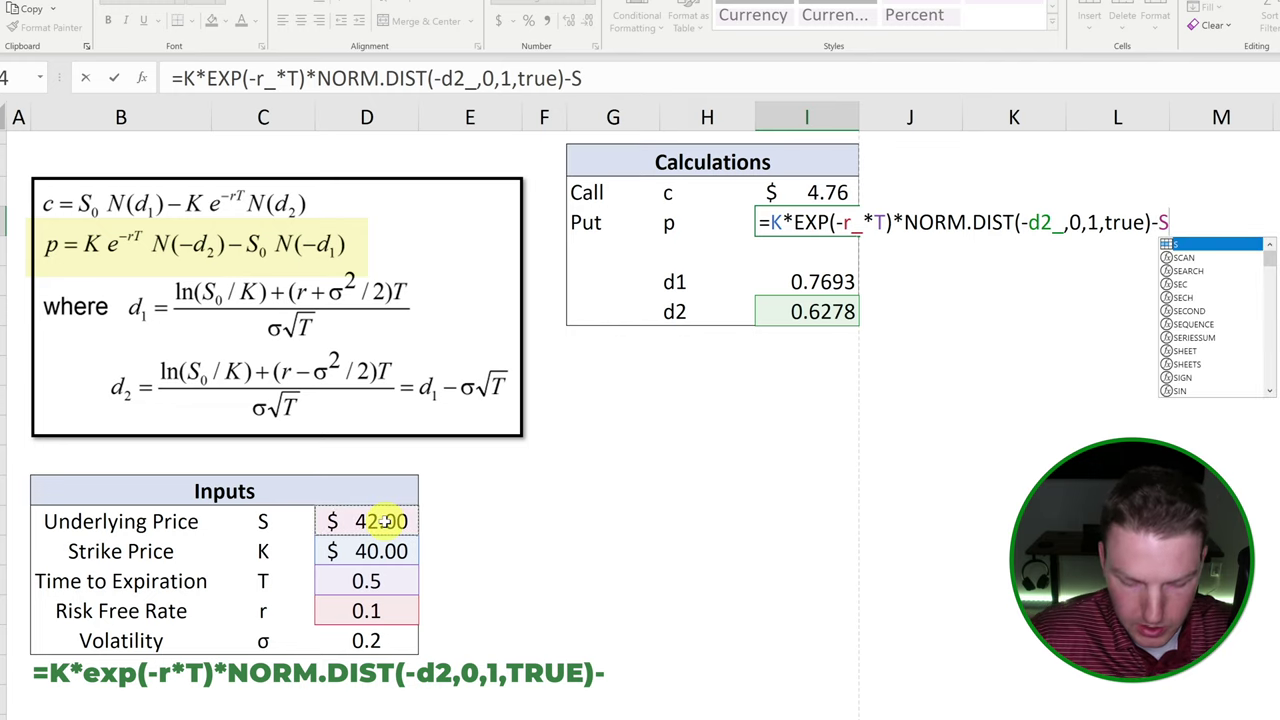
{"action": "type", "text": "*"}
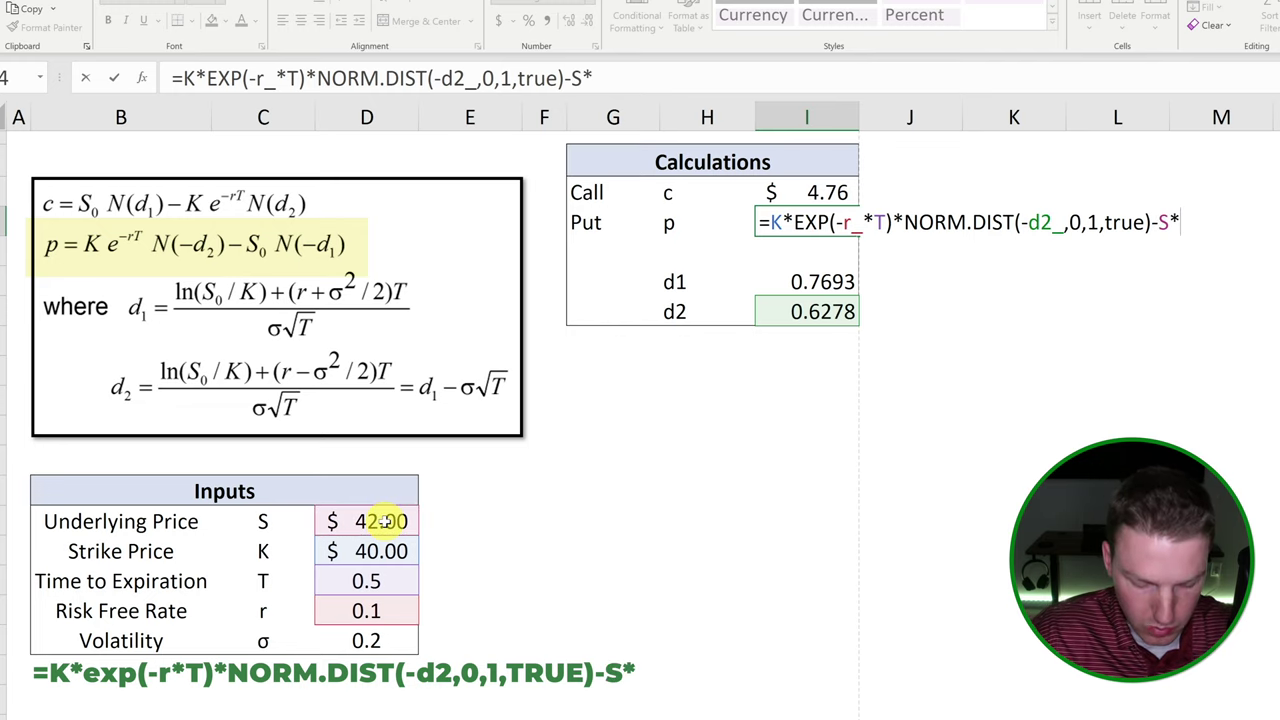
{"action": "type", "text": "nor"}
Finish the put term with NORM.DIST(-d1,0,1,TRUE) and commit, showing $0.81.
{"action": "key", "text": "Tab"}
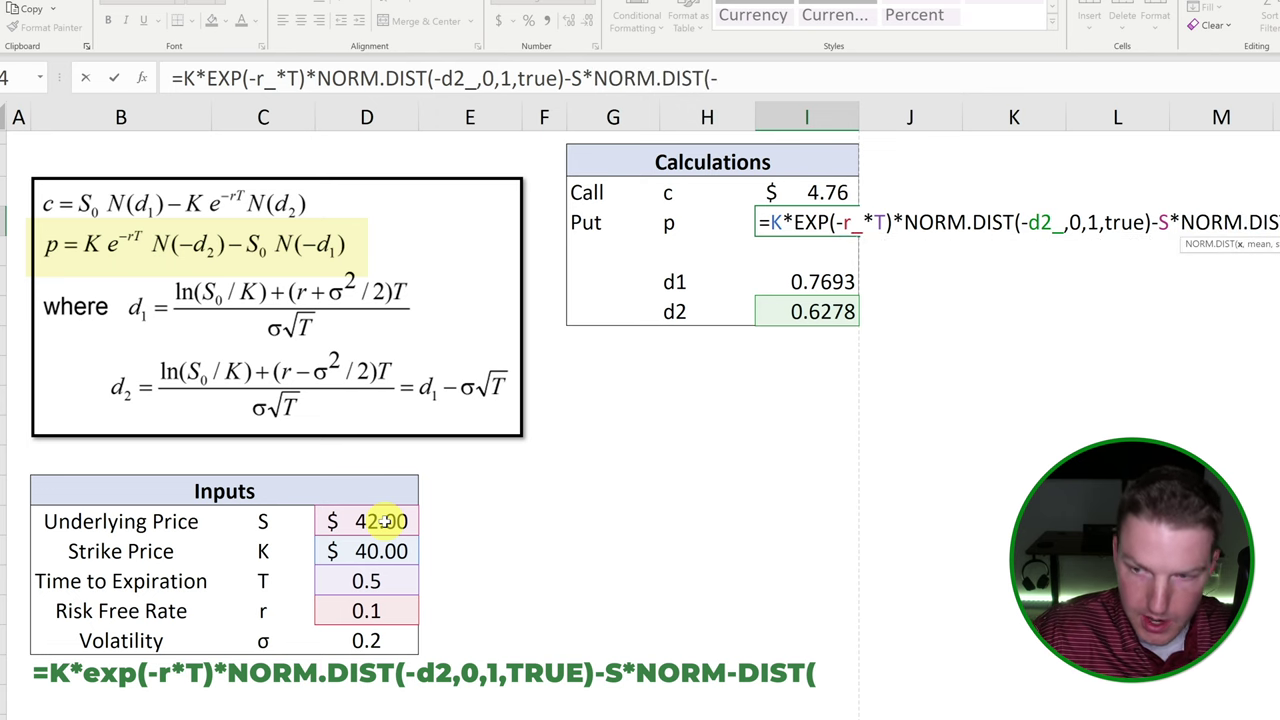
{"action": "type", "text": "-"}
{"action": "left_click", "coordinate": [822, 282]}
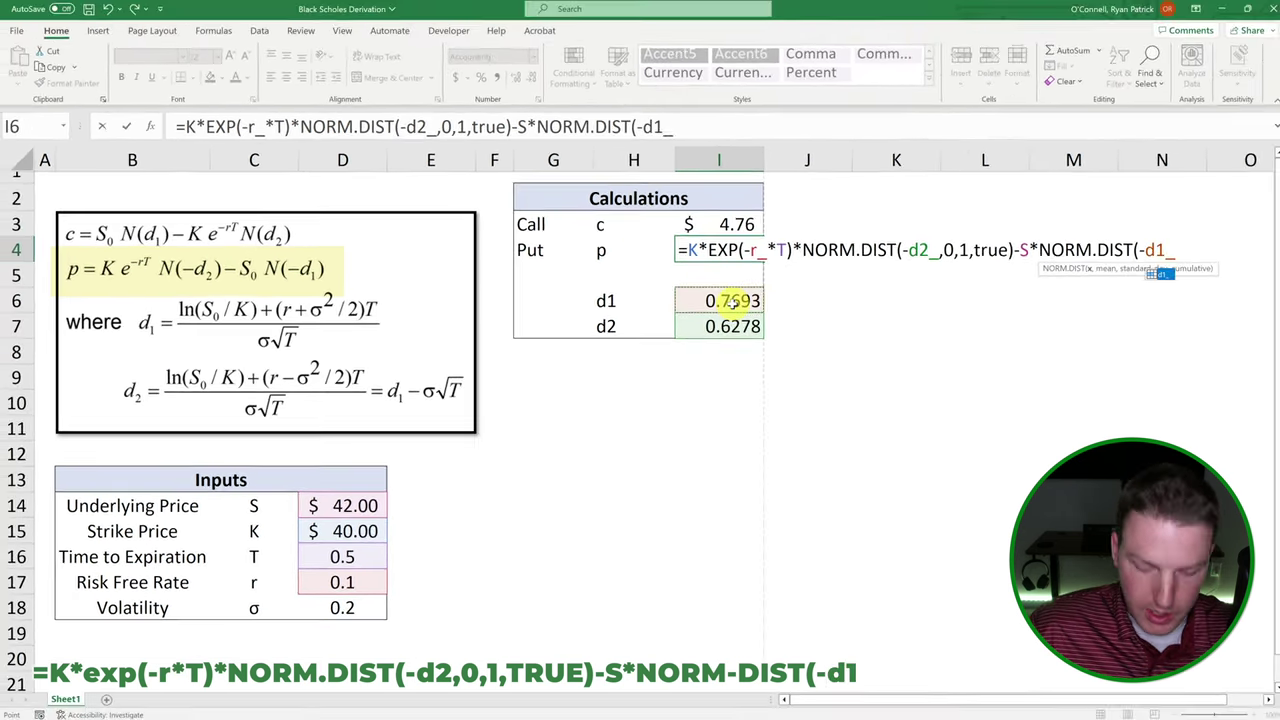
{"action": "type", "text": ",0,1,"}
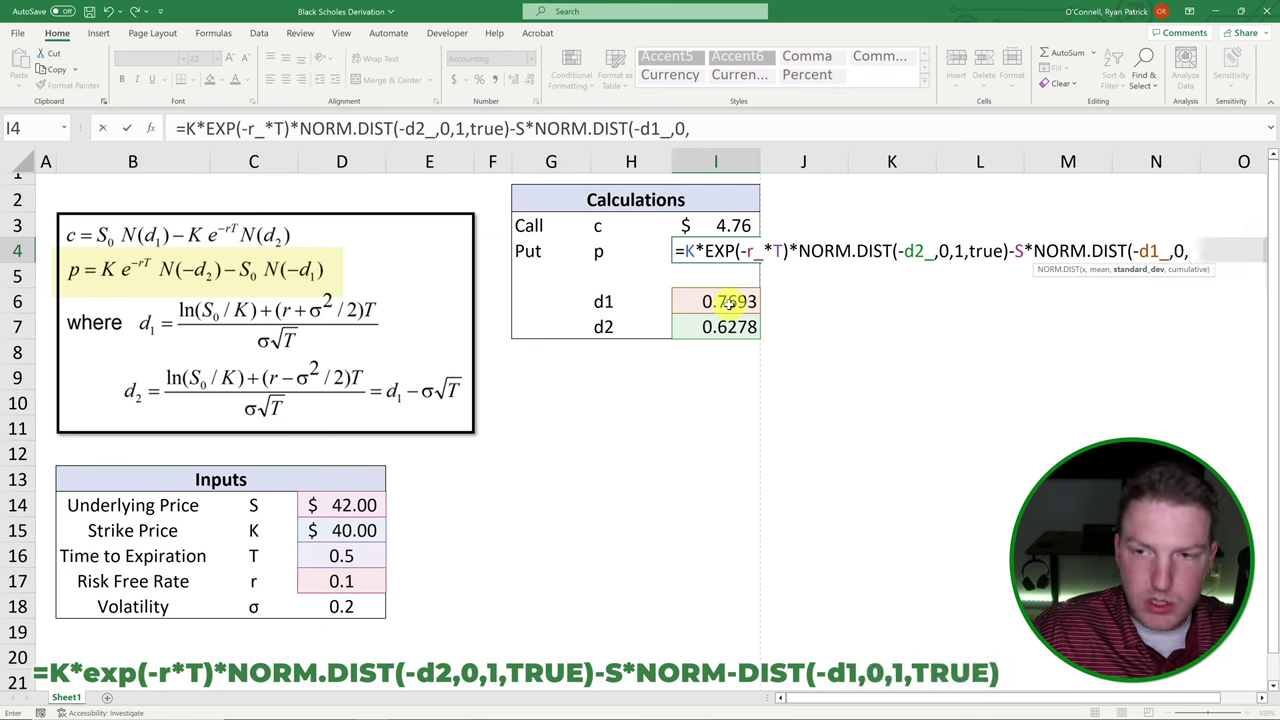
{"action": "type", "text": "true"}
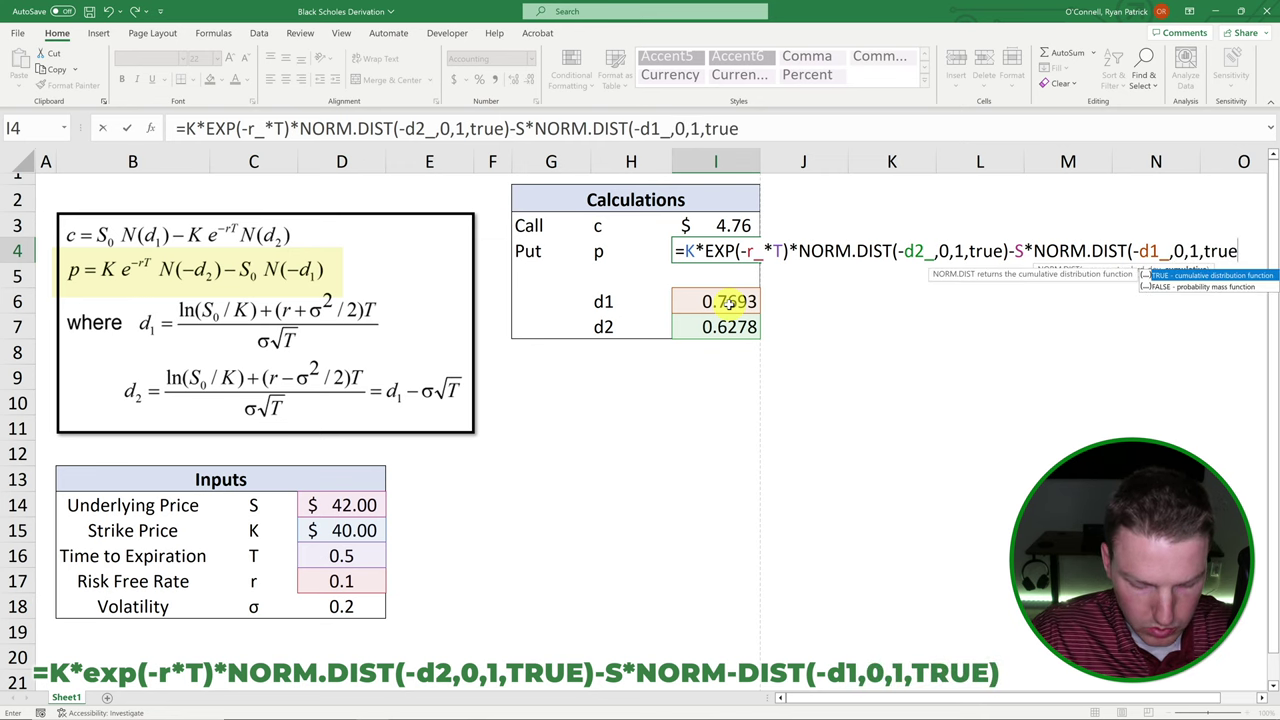
{"action": "type", "text": ")"}
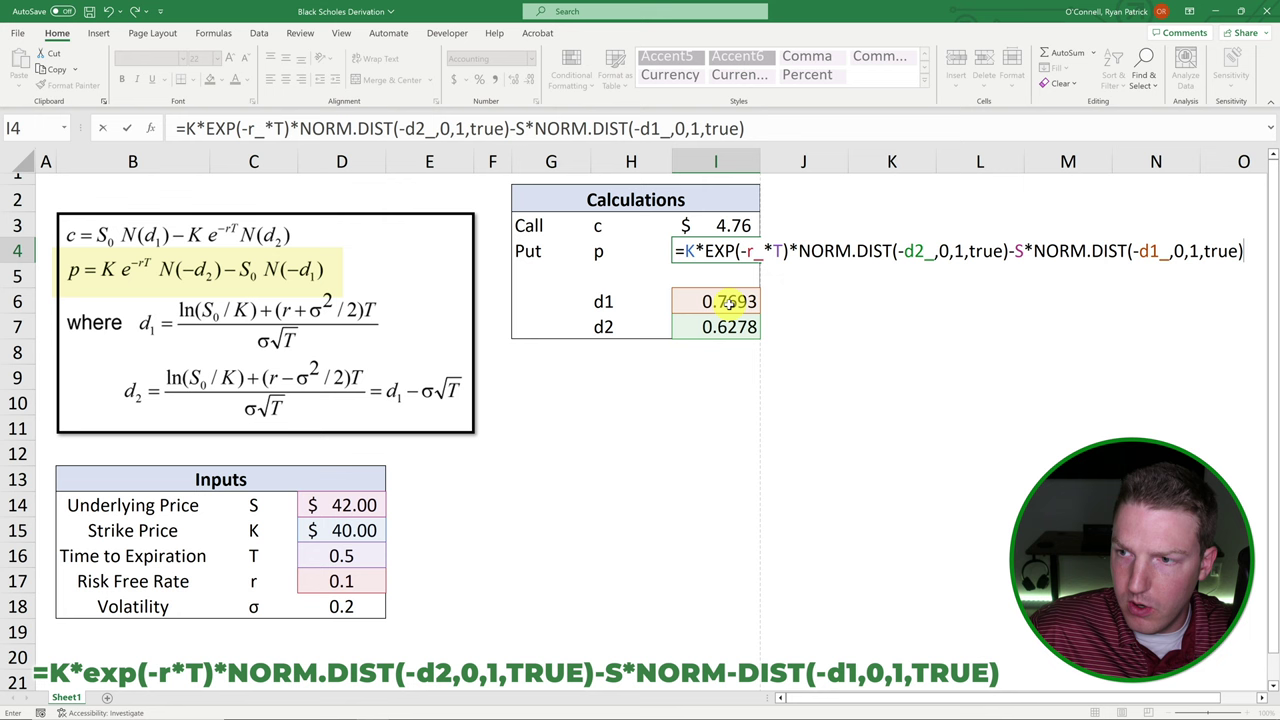
{"action": "key", "text": "Return"}
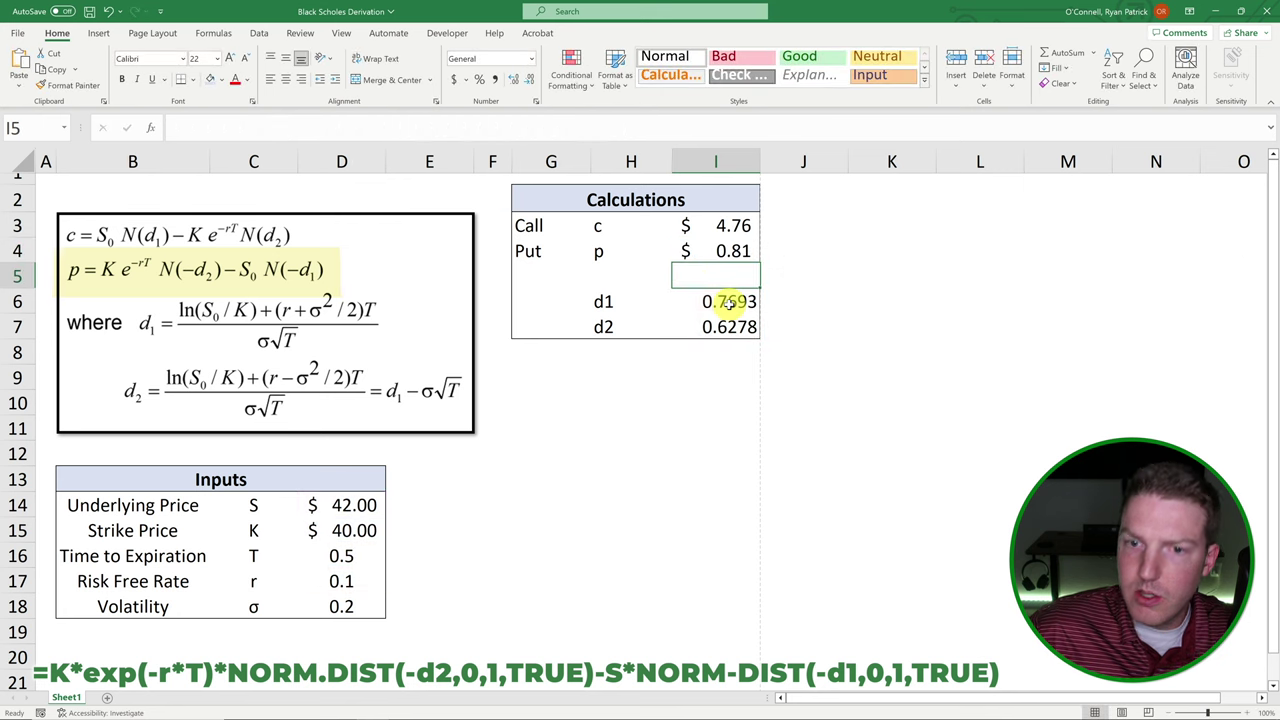
Review the $4.76 call, $0.81 put and put formula, then select the $42 underlying price.
{"action": "left_click", "coordinate": [726, 251]}
{"action": "left_click_drag", "start_coordinate": [585, 226], "coordinate": [732, 240]}
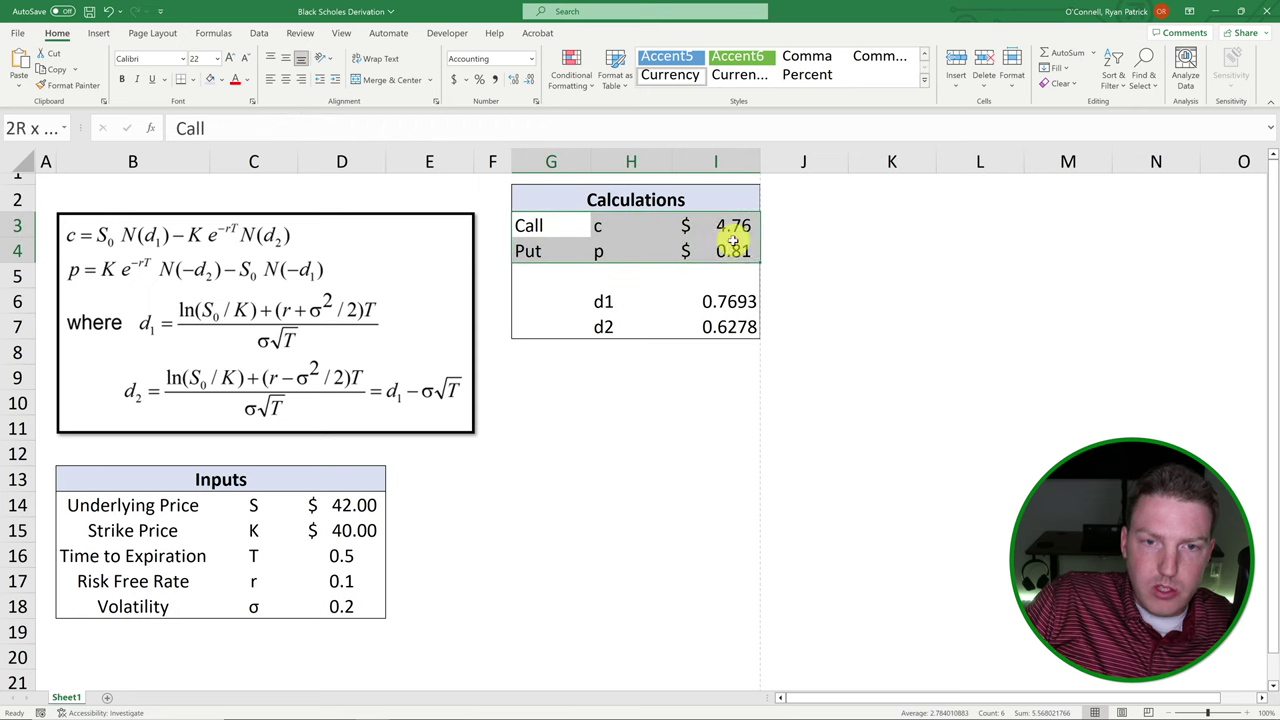
{"action": "left_click", "coordinate": [838, 244]}
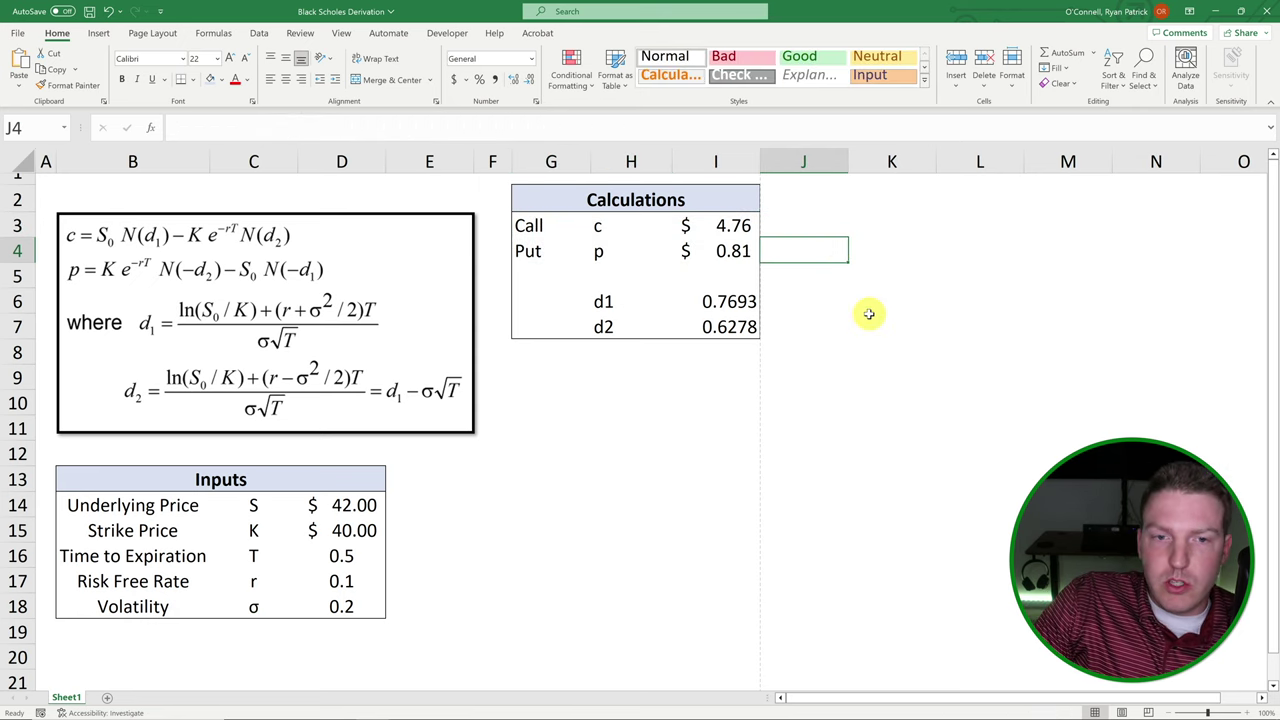
{"action": "left_click", "coordinate": [742, 251]}
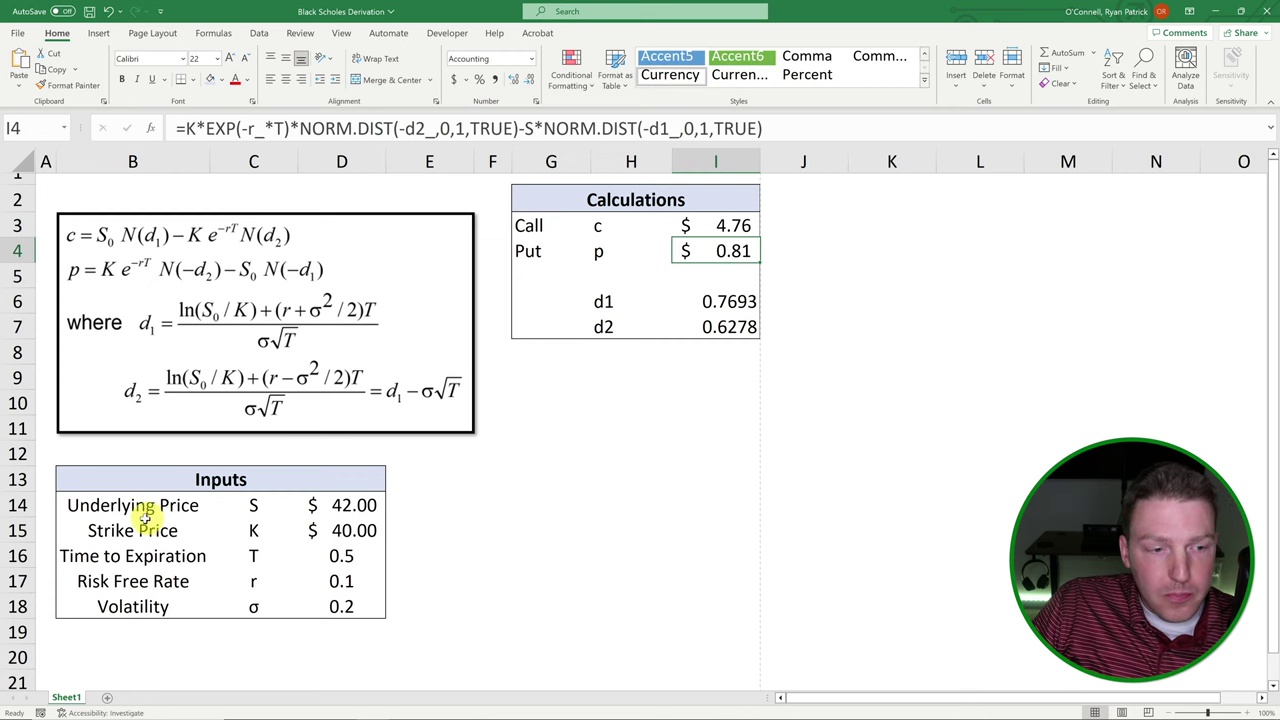
{"action": "left_click_drag", "start_coordinate": [101, 507], "coordinate": [305, 508]}
{"action": "left_click", "coordinate": [206, 500]}
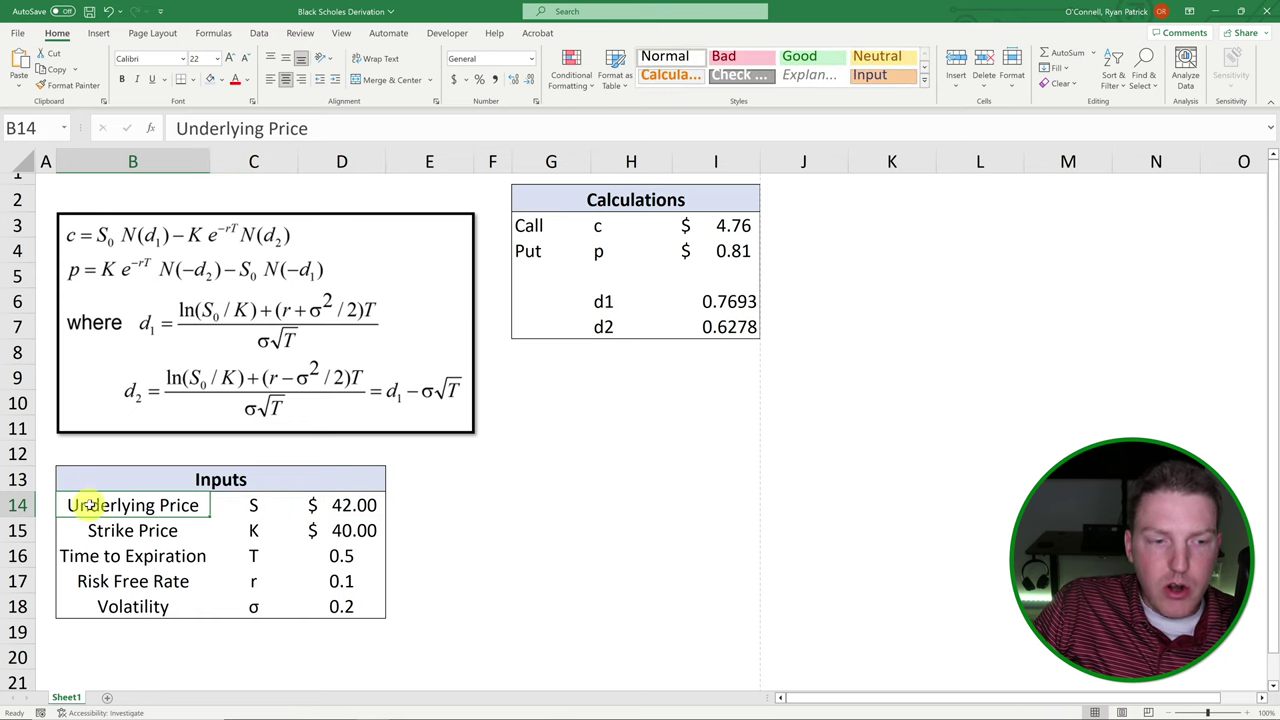
{"action": "left_click", "coordinate": [354, 507]}
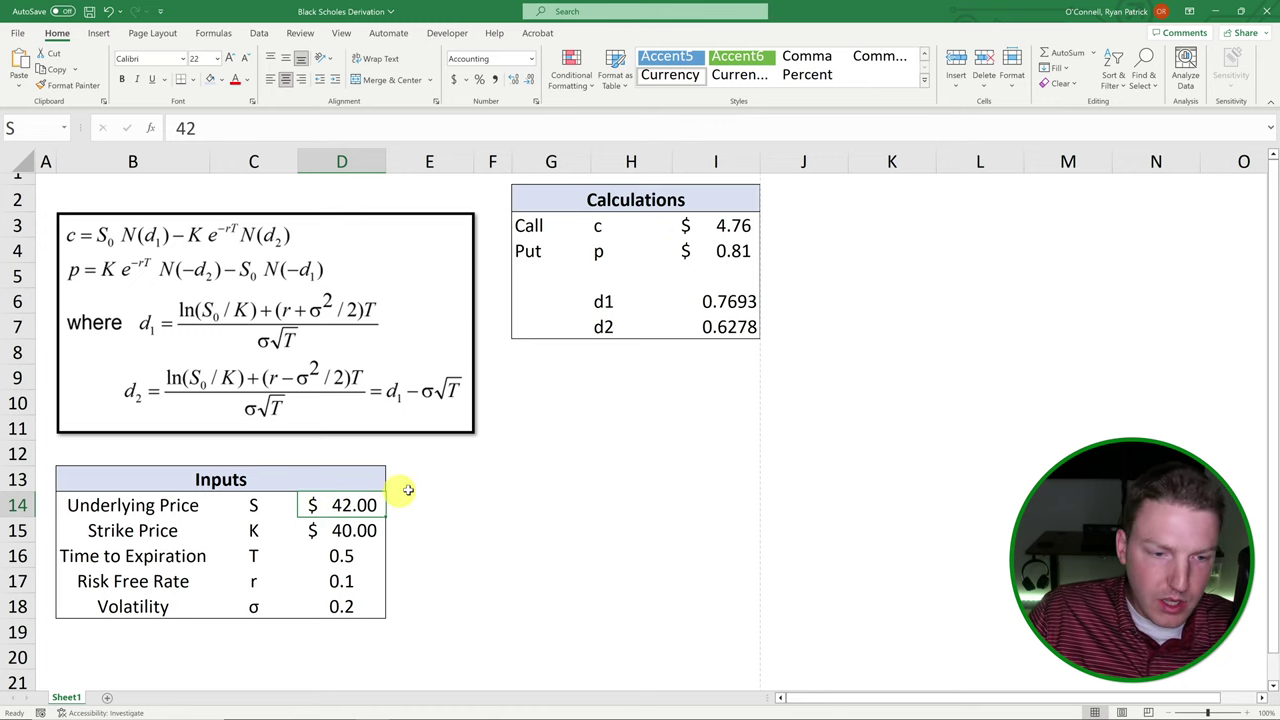
Change the underlying price in D14 to 39.
{"action": "type", "text": "39"}
{"action": "key", "text": "Return"}
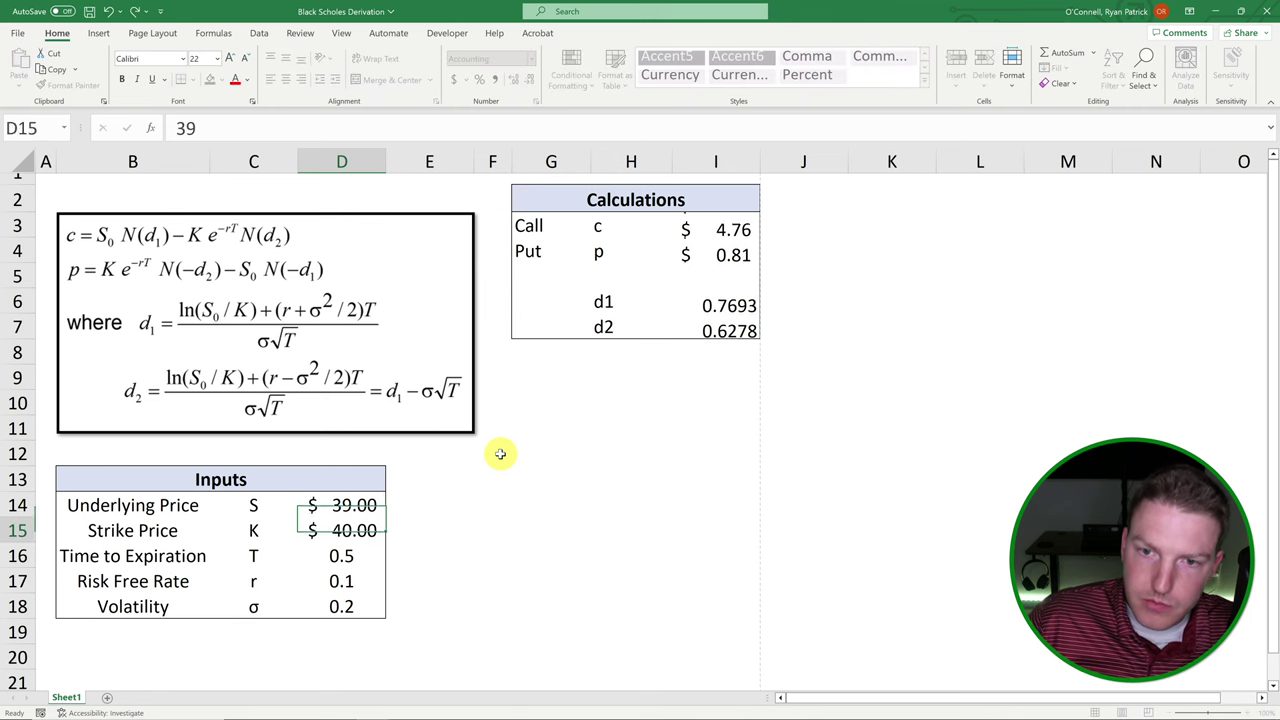
{"action": "left_click", "coordinate": [858, 258]}
Inspect the recalculated call ($2.68) and put ($1.73) price formulas in I3 and I4.
{"action": "left_click", "coordinate": [740, 224]}
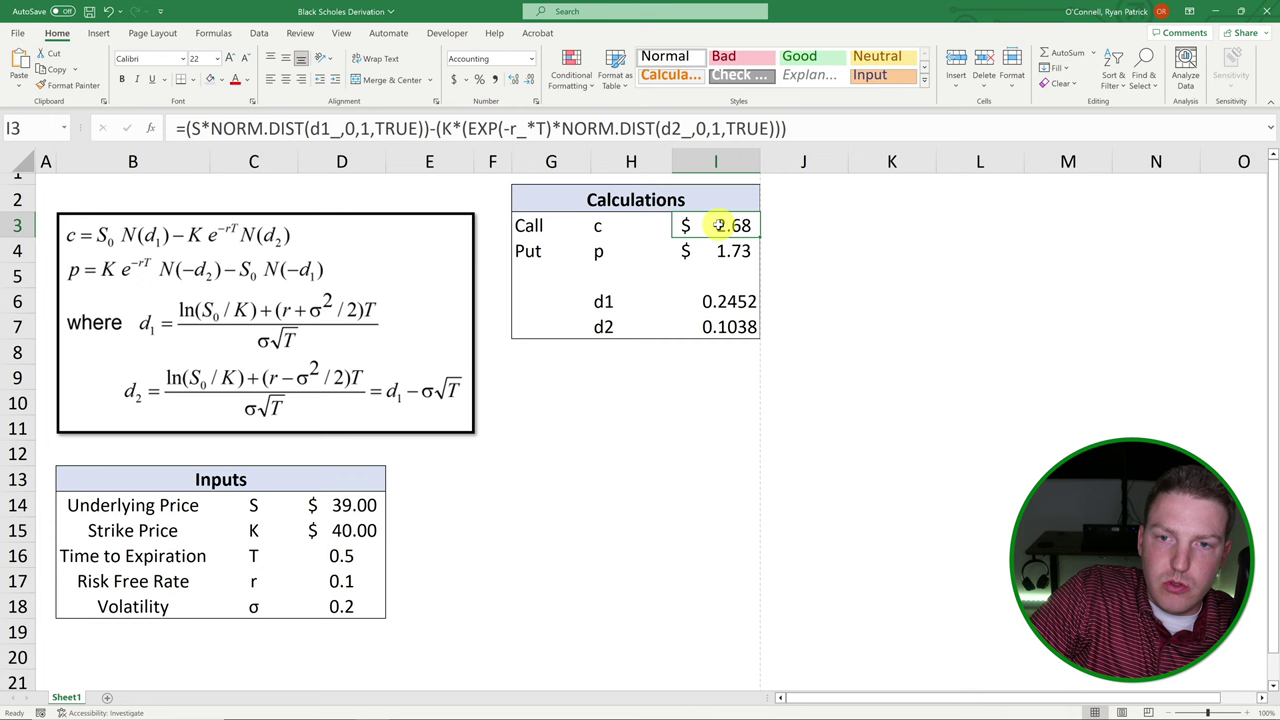
{"action": "left_click_drag", "start_coordinate": [529, 251], "coordinate": [714, 251]}
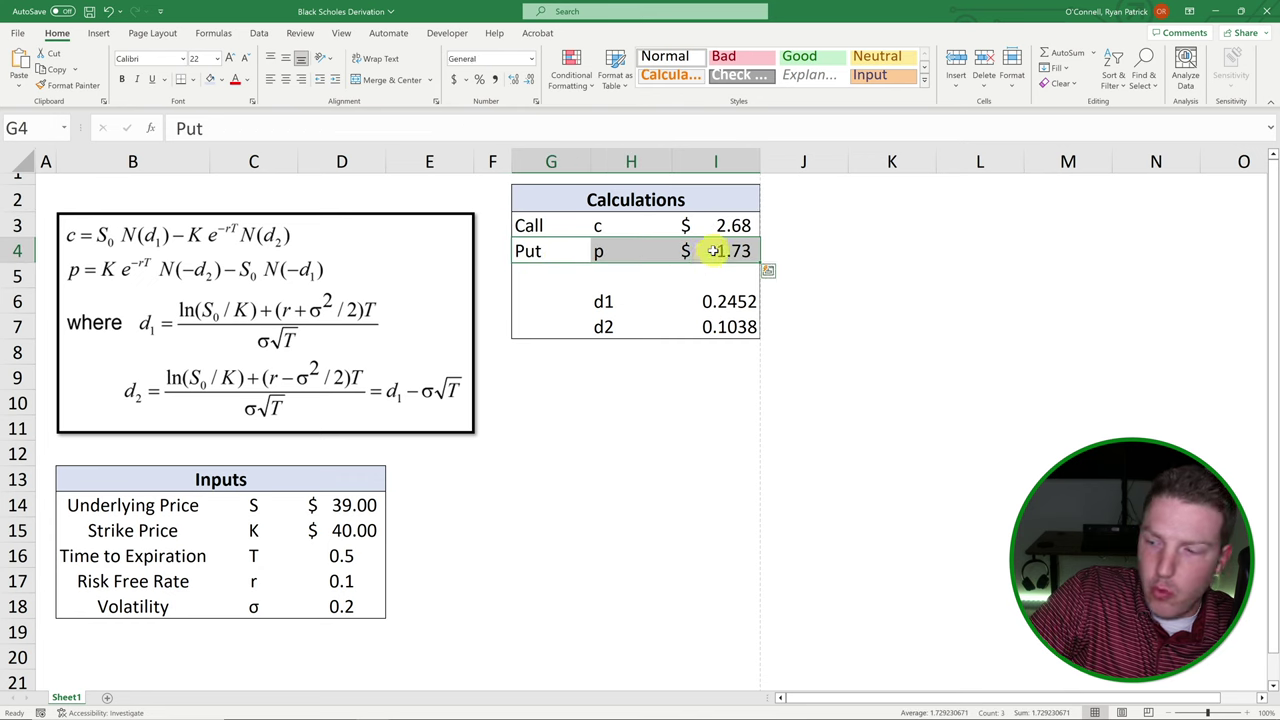
{"action": "left_click", "coordinate": [714, 251]}
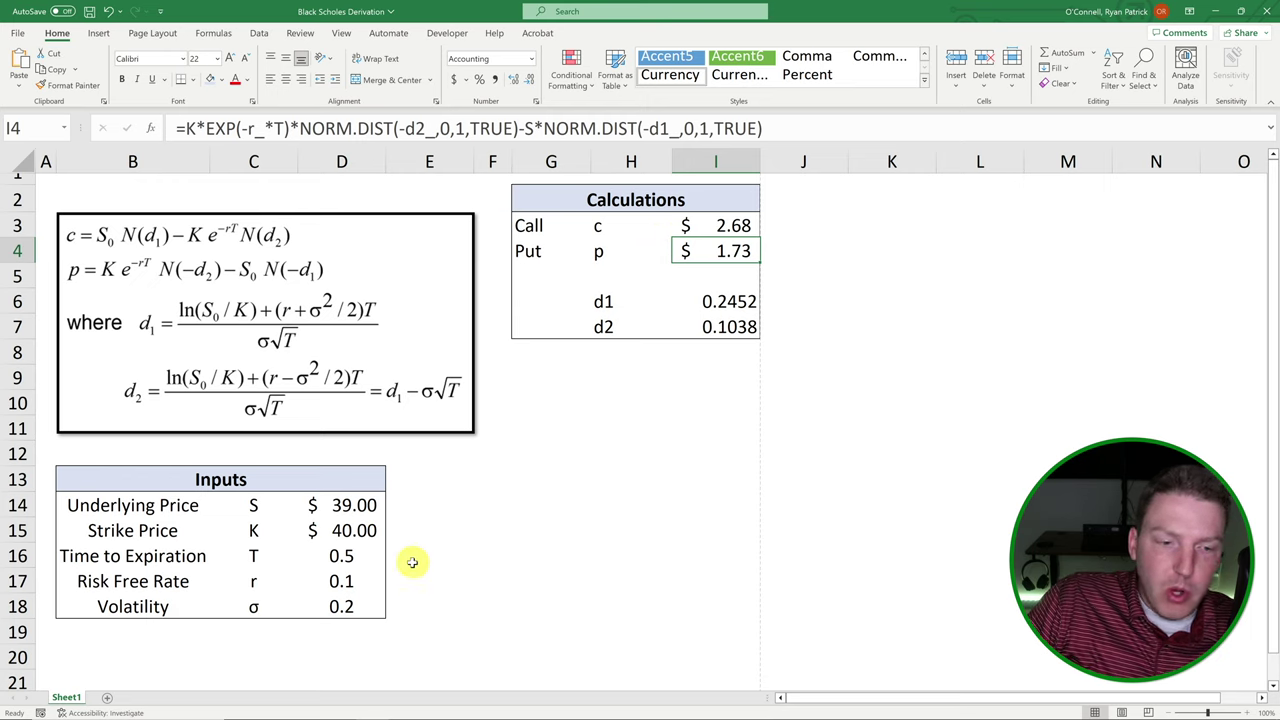
{"action": "left_click", "coordinate": [336, 606]}
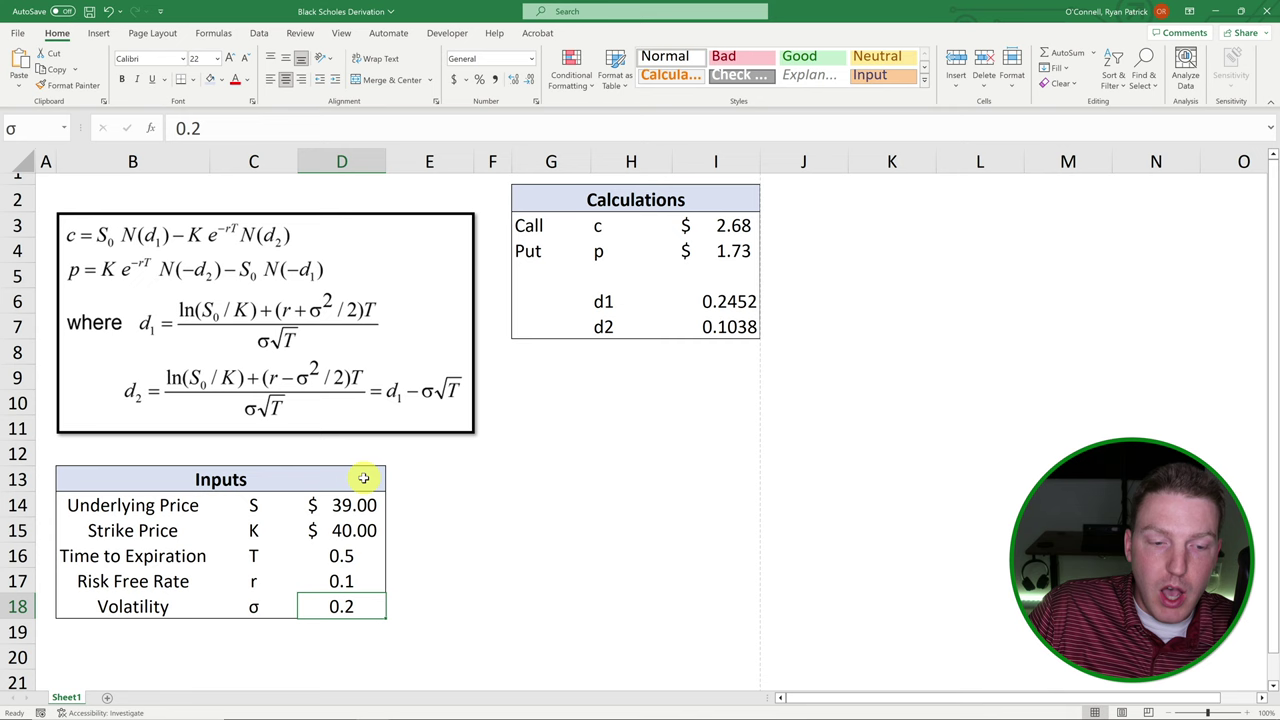
Set volatility in D18 to 0.3 and check the call ($3.75) and put ($2.80) prices.
{"action": "type", "text": ".3"}
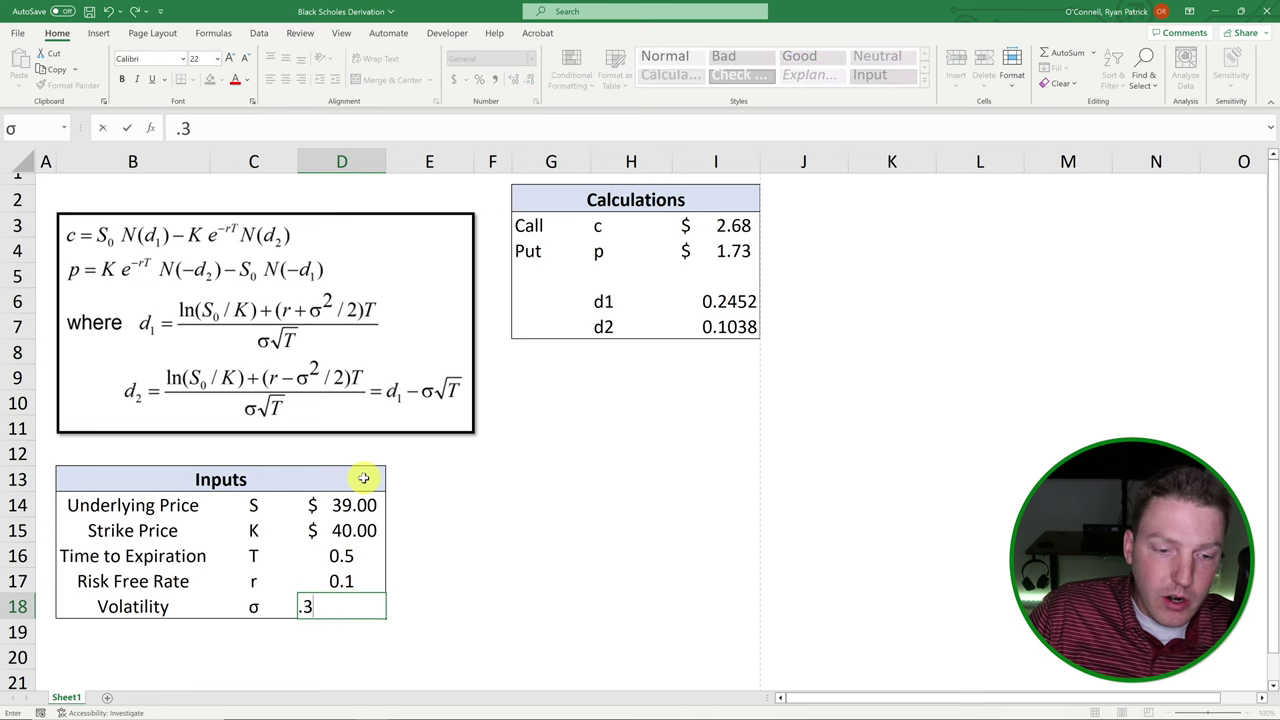
{"action": "key", "text": "Return"}
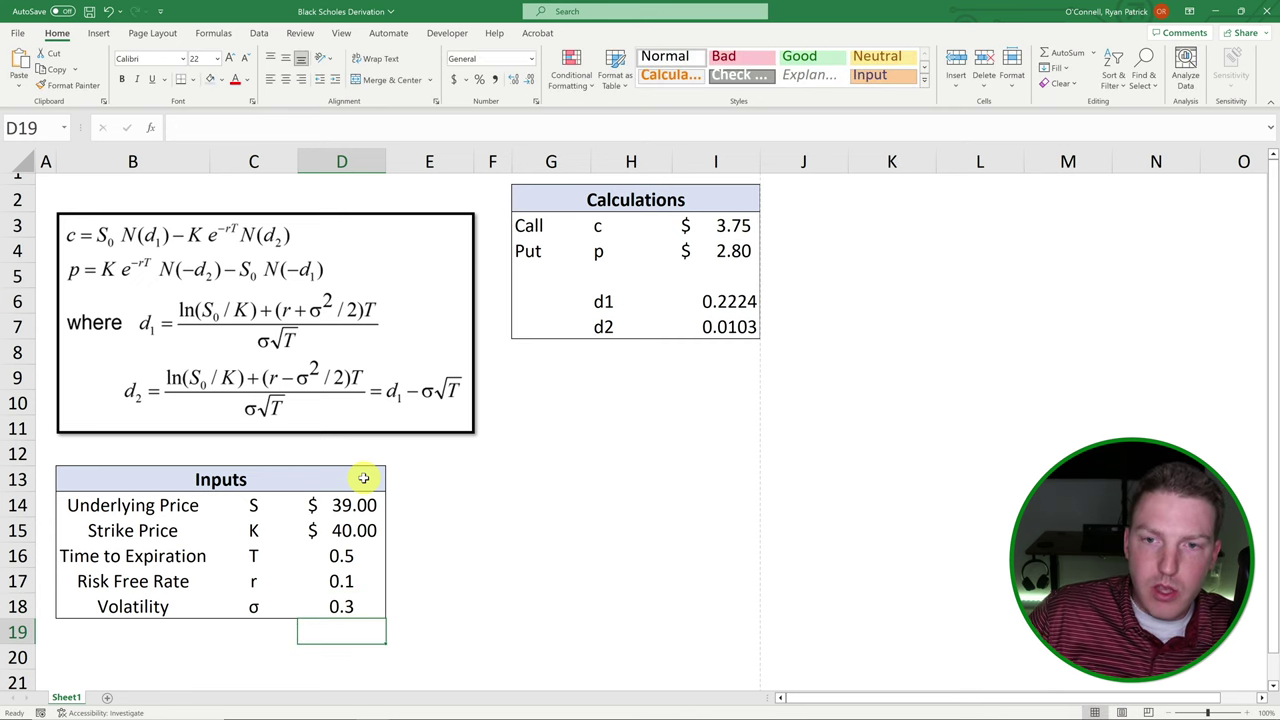
{"action": "left_click_drag", "start_coordinate": [745, 226], "coordinate": [748, 251]}
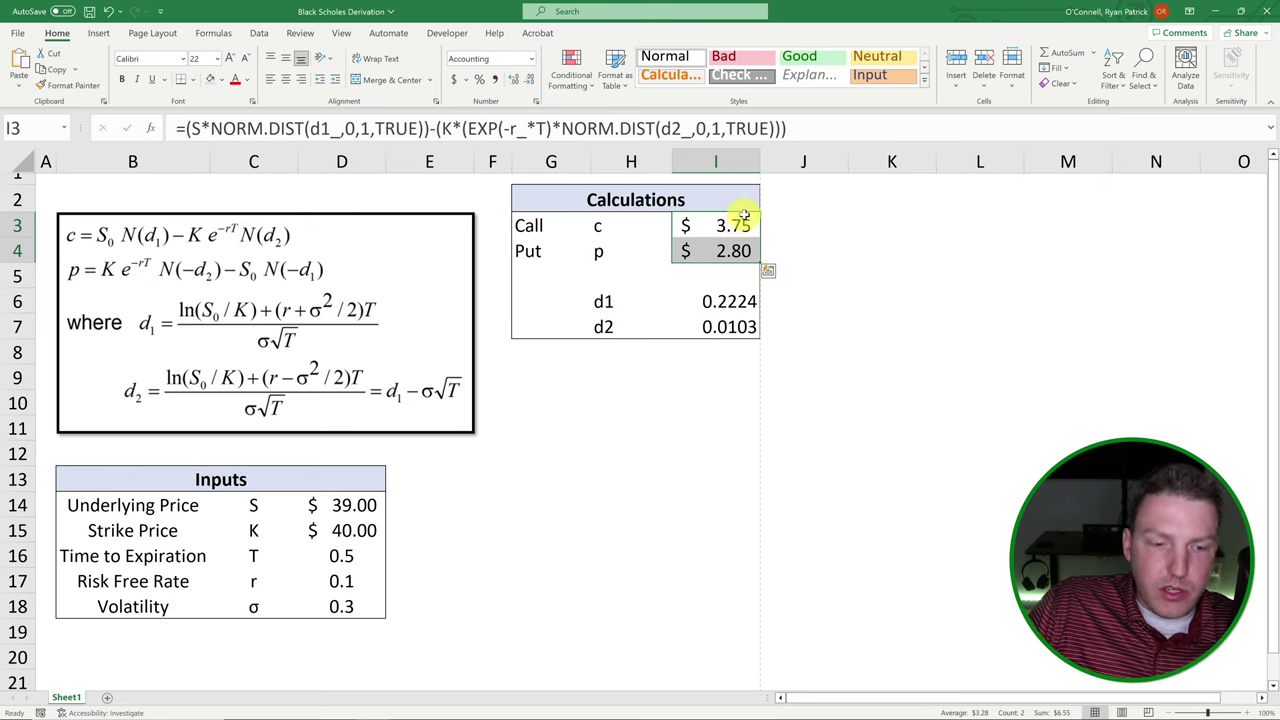
{"action": "left_click", "coordinate": [626, 455]}
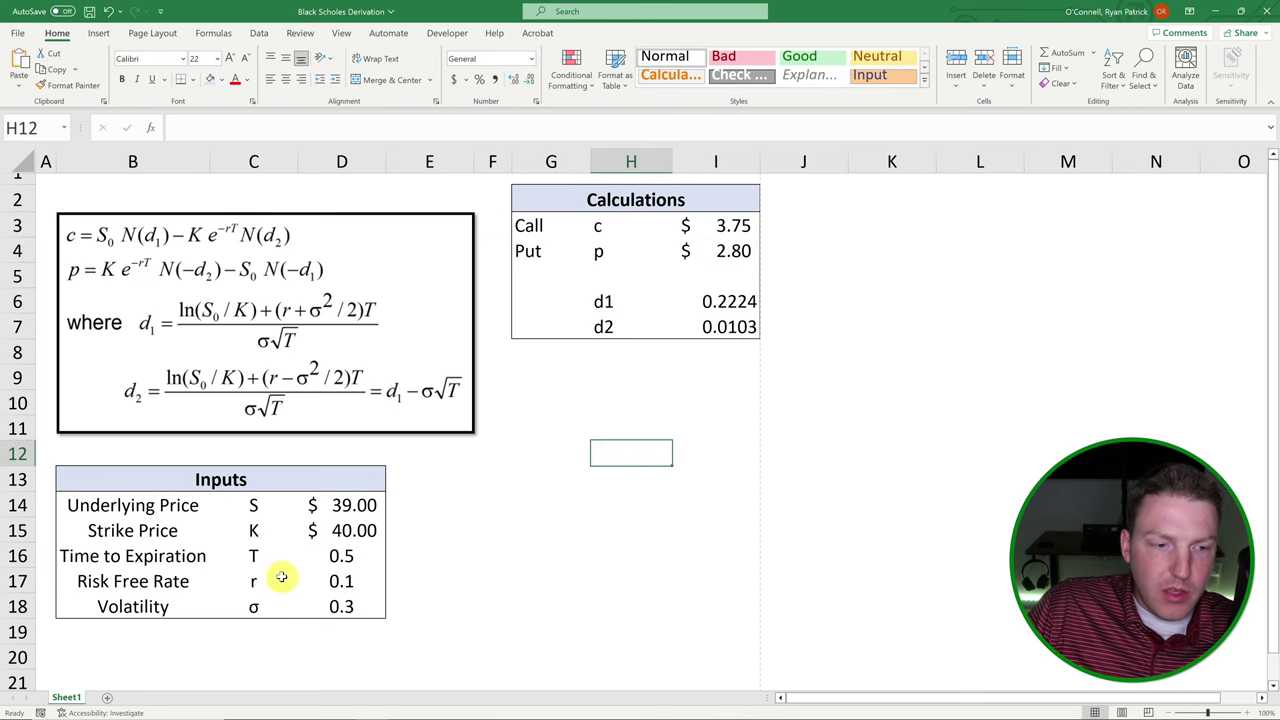
Select the Time to Expiration row and its 0.5 value in D16.
{"action": "left_click_drag", "start_coordinate": [120, 555], "coordinate": [316, 555]}
{"action": "left_click", "coordinate": [172, 556]}
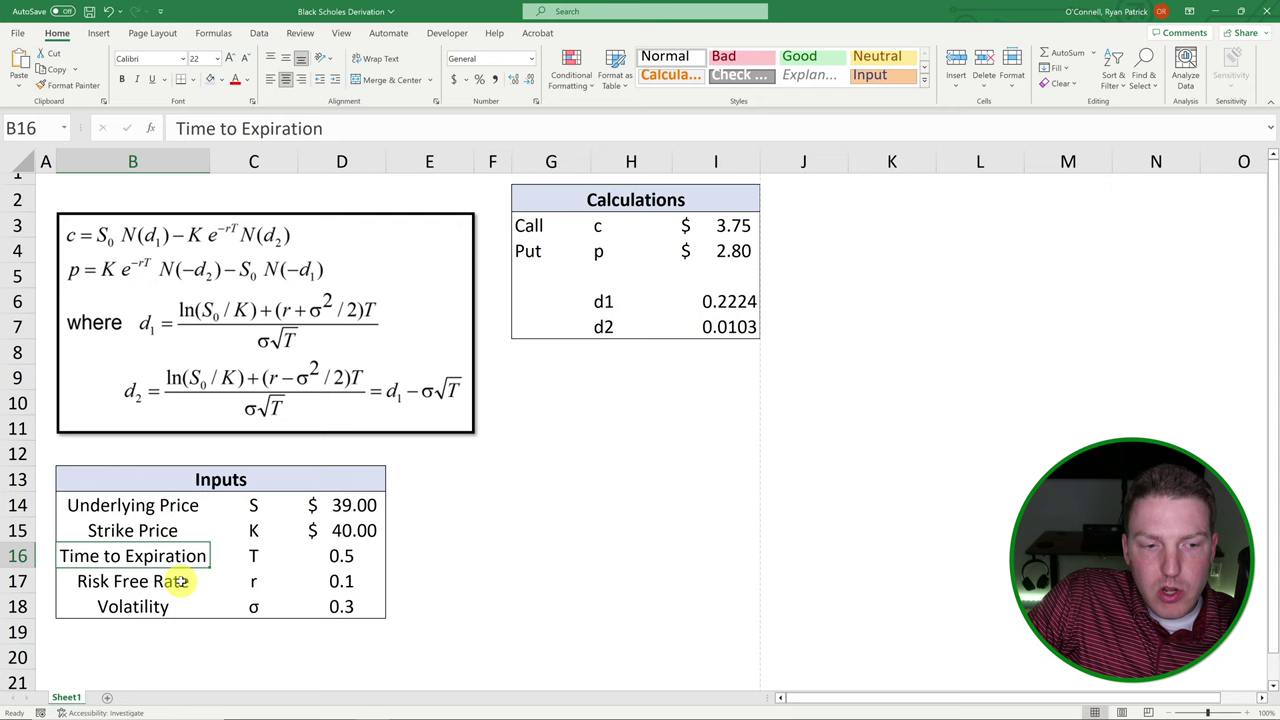
{"action": "left_click", "coordinate": [314, 555]}
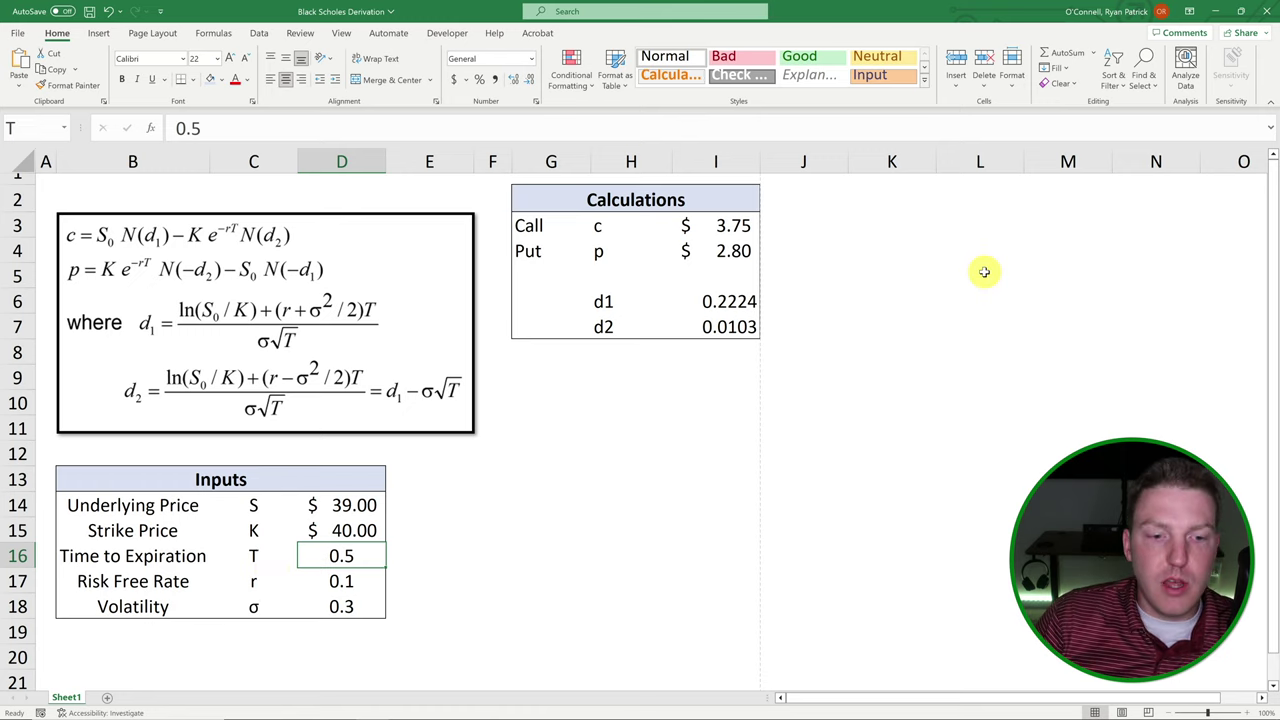
Change time to expiration in D16 to 2 and check the call ($9.65) and put ($3.40).
{"action": "key", "text": "BackSpace"}
{"action": "key", "text": "BackSpace"}
{"action": "key", "text": "BackSpace"}
{"action": "type", "text": "2"}
{"action": "key", "text": "Return"}
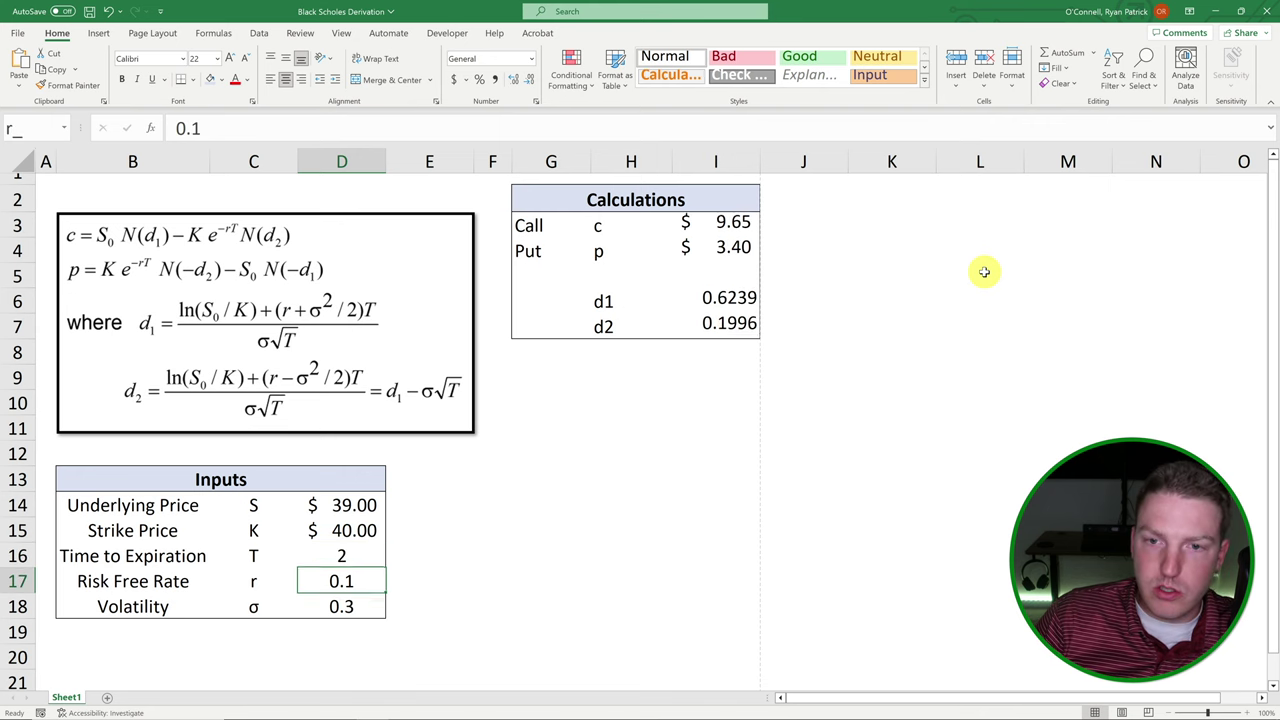
{"action": "left_click_drag", "start_coordinate": [735, 228], "coordinate": [735, 254]}
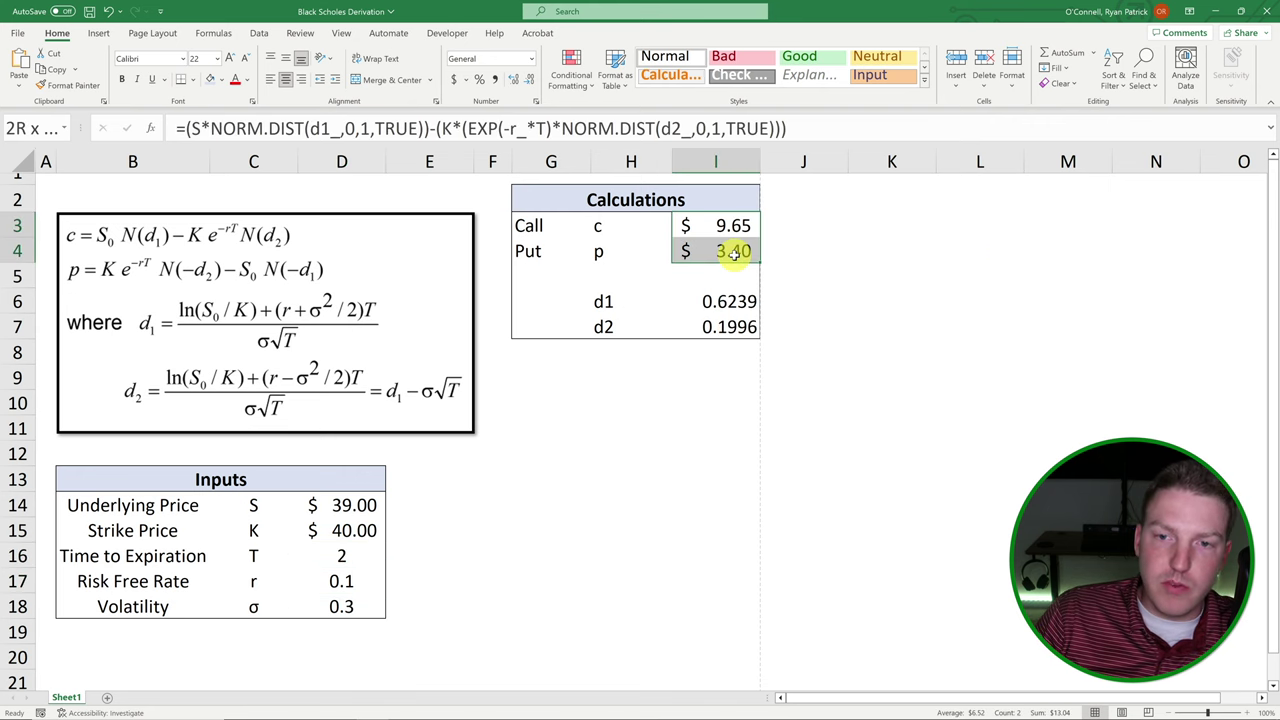
{"action": "left_click", "coordinate": [852, 242]}
Select the B14:D18 Inputs table to review the updated inputs.
{"action": "left_click", "coordinate": [190, 507]}
{"action": "left_click_drag", "start_coordinate": [190, 507], "coordinate": [334, 606]}
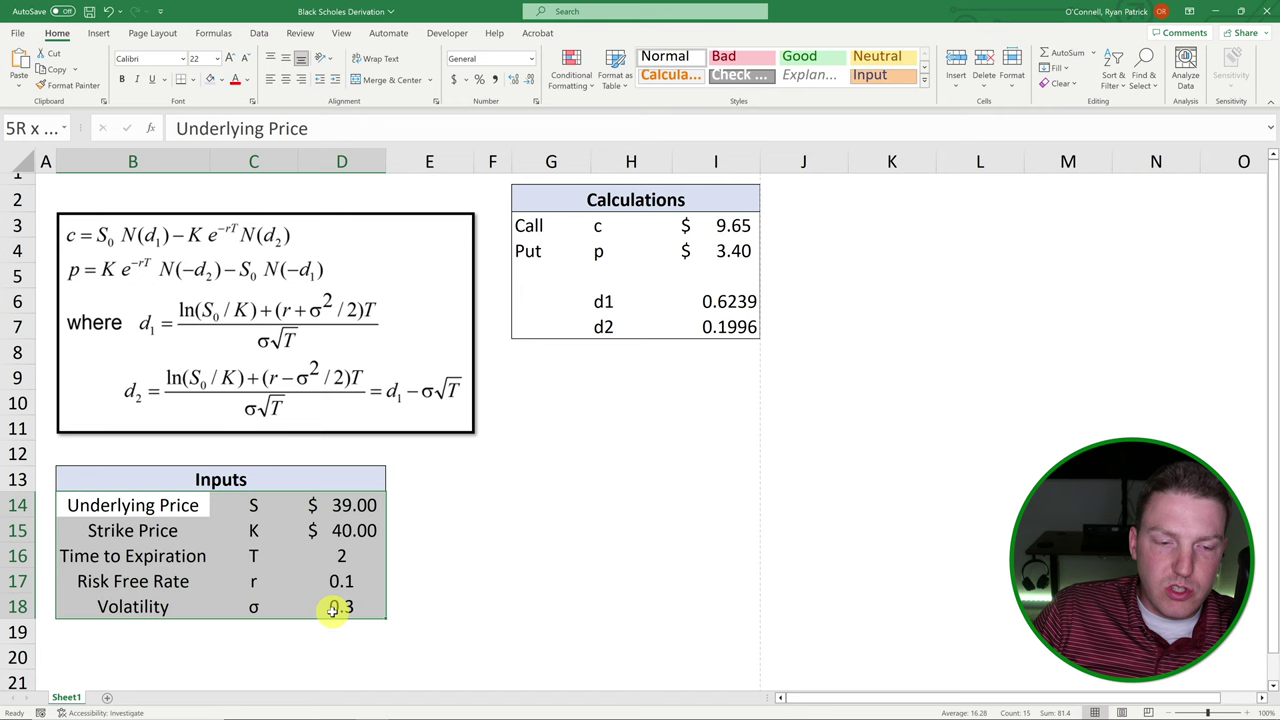
{"action": "left_click", "coordinate": [540, 530]}
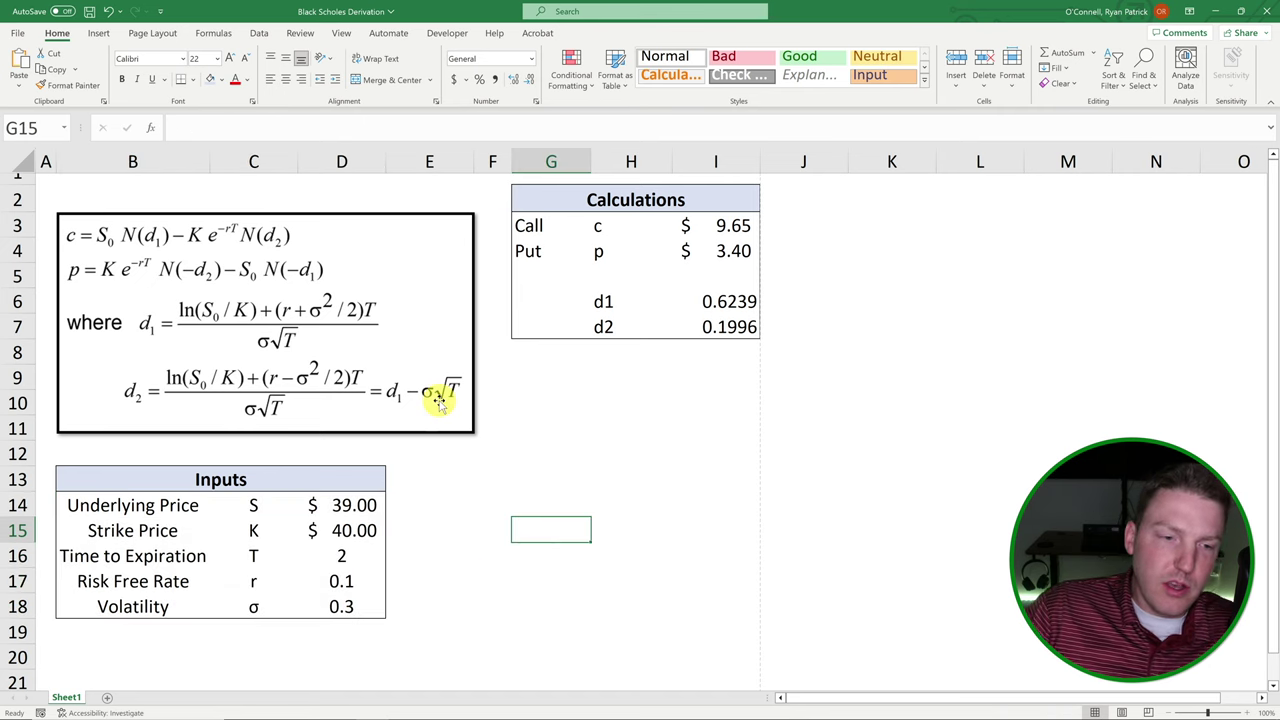